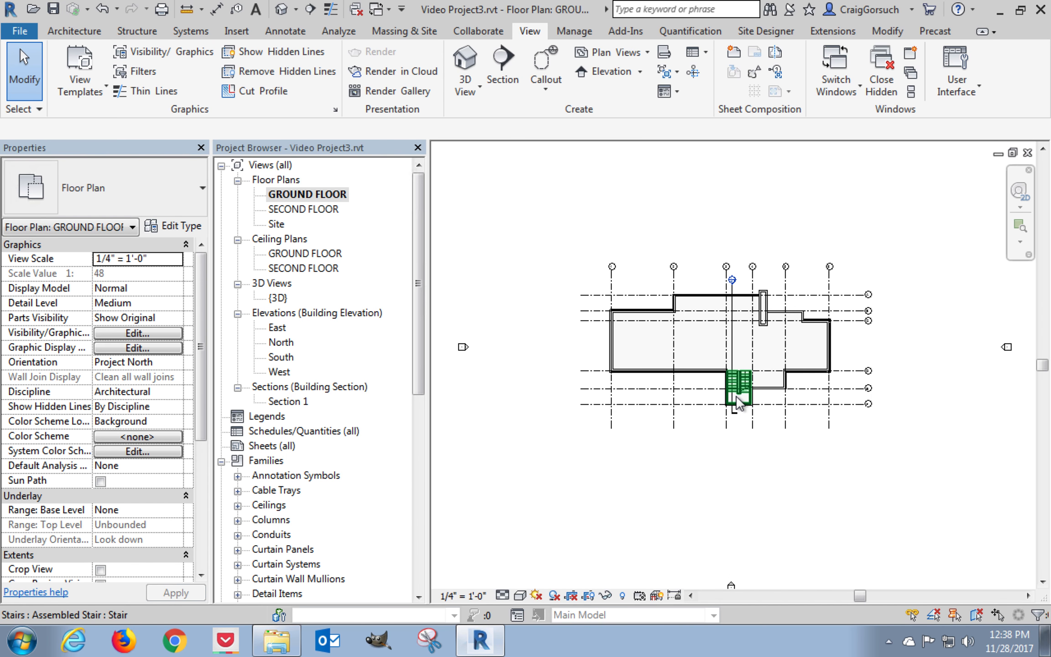
View the SECOND FLOOR and GROUND FLOOR ceiling plans, collapse the Ceiling Plans group, and close both views.
scroll(611, 361, up, 2)
double_click(329, 269)
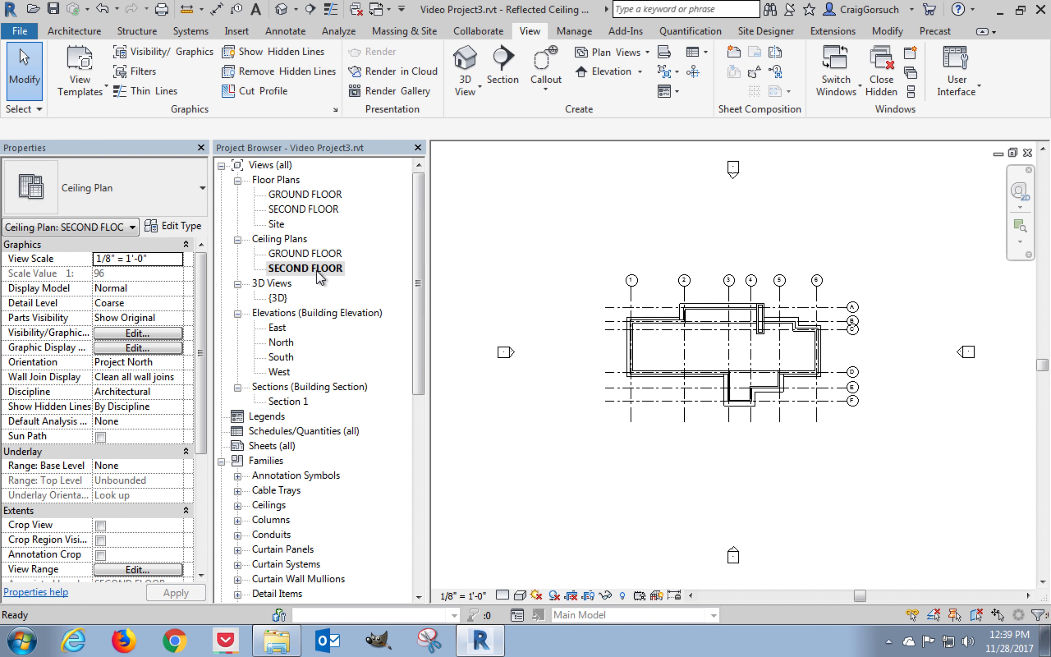
double_click(306, 254)
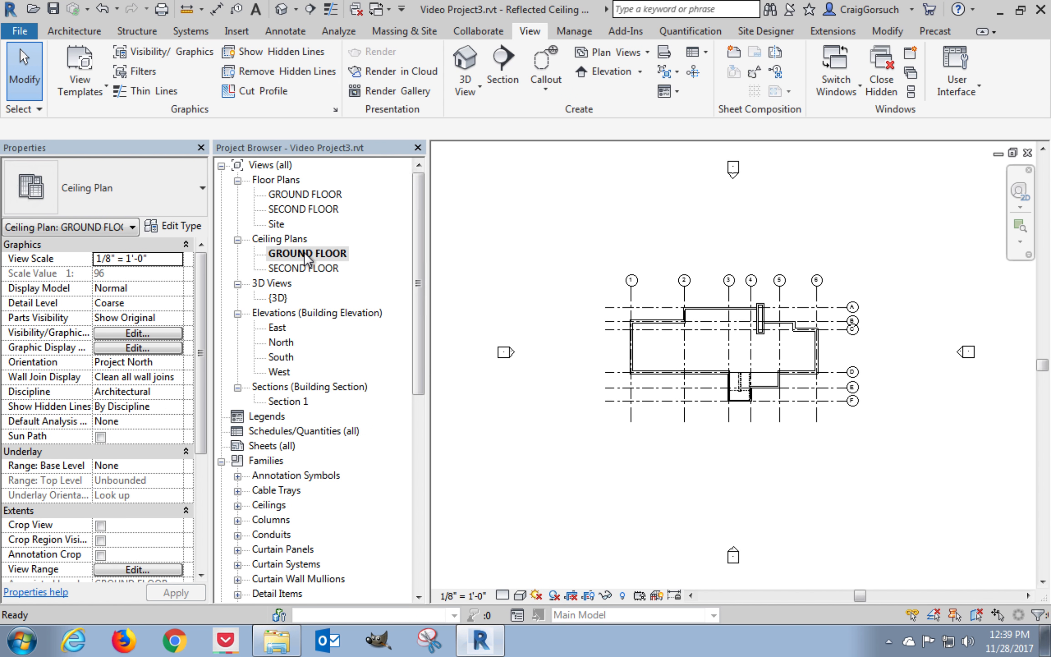
click(237, 239)
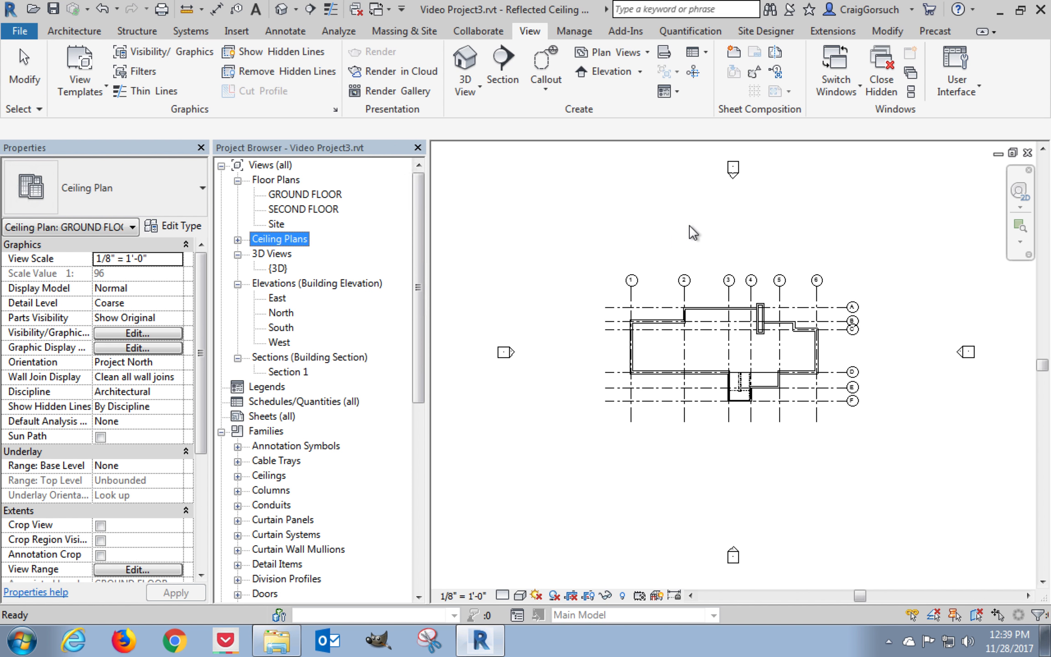
click(1028, 153)
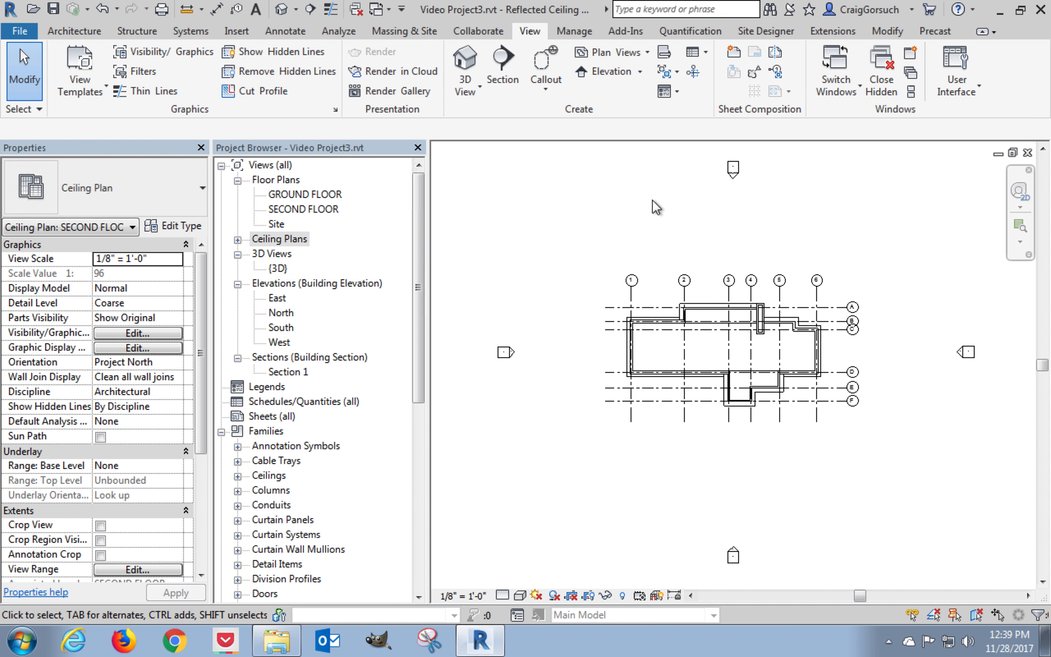
click(1028, 153)
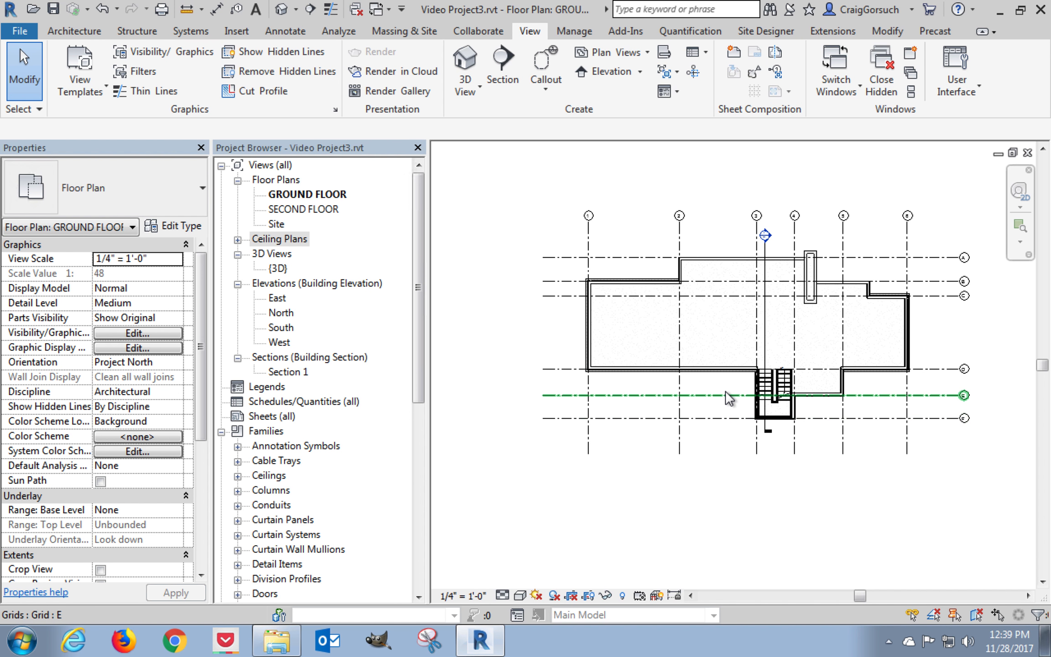
Start the Window tool in the GROUND FLOOR plan and check the available Fixed window sizes.
scroll(725, 391, up, 3)
scroll(725, 392, up, 2)
middle_drag(725, 388, 875, 412)
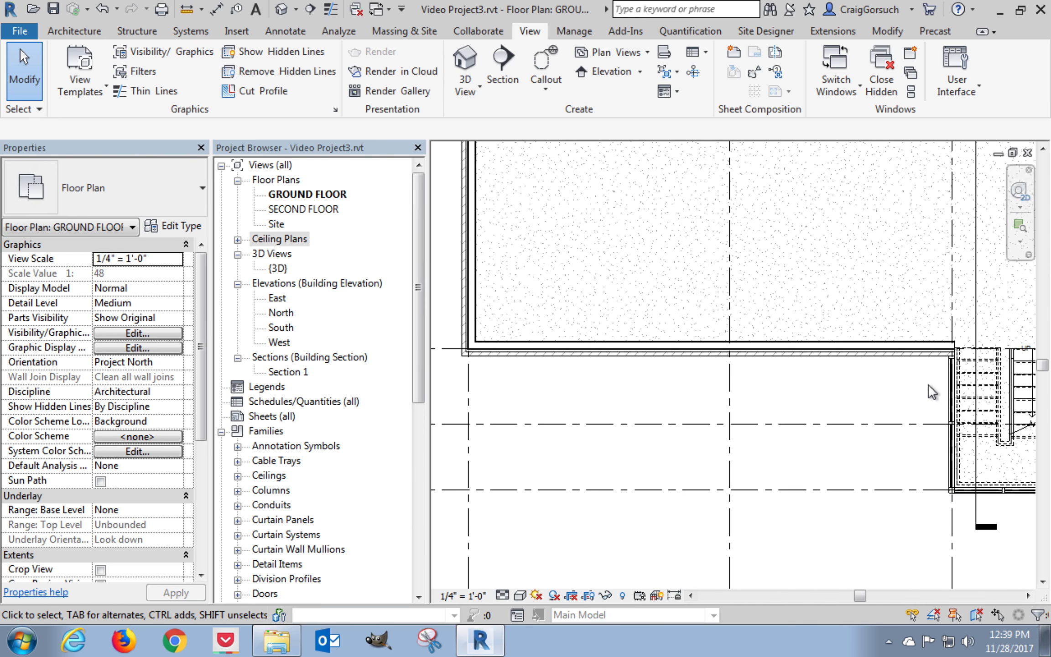
click(74, 31)
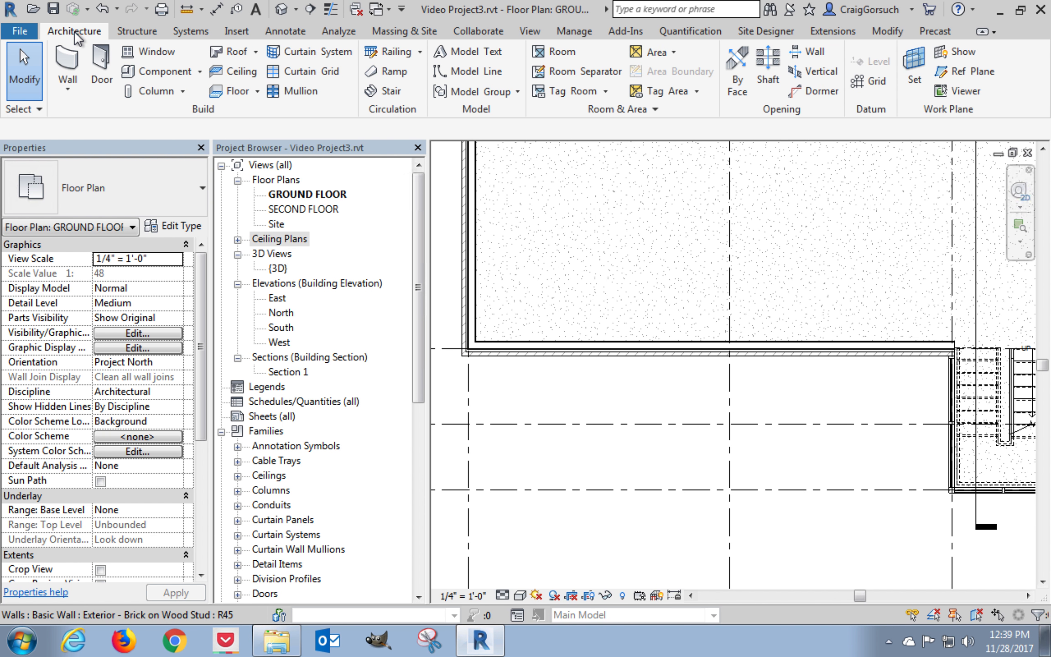
click(150, 51)
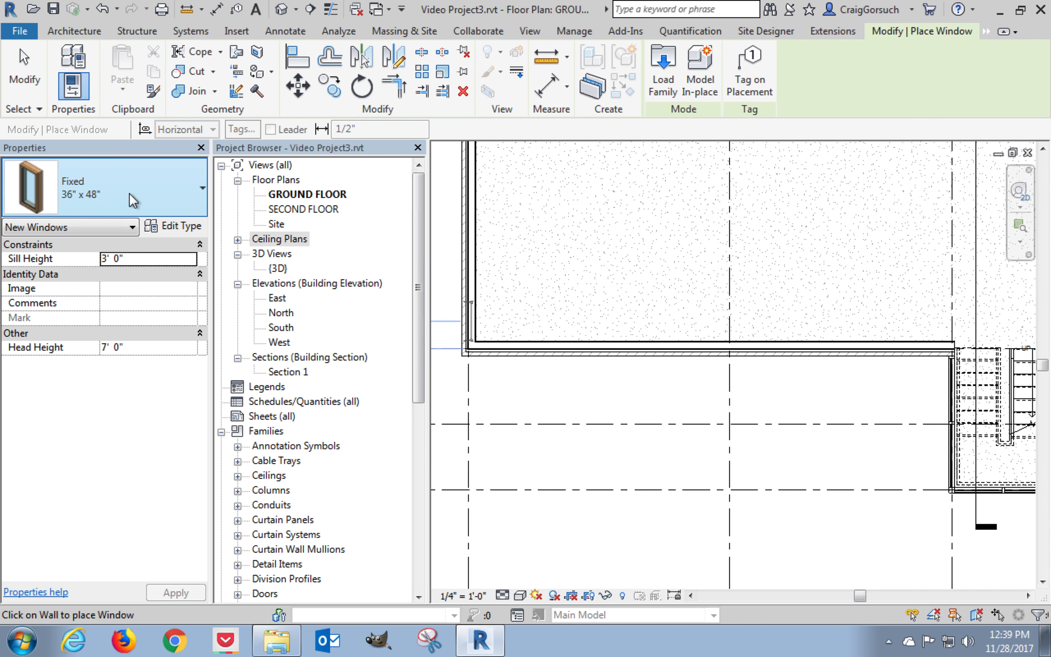
click(165, 178)
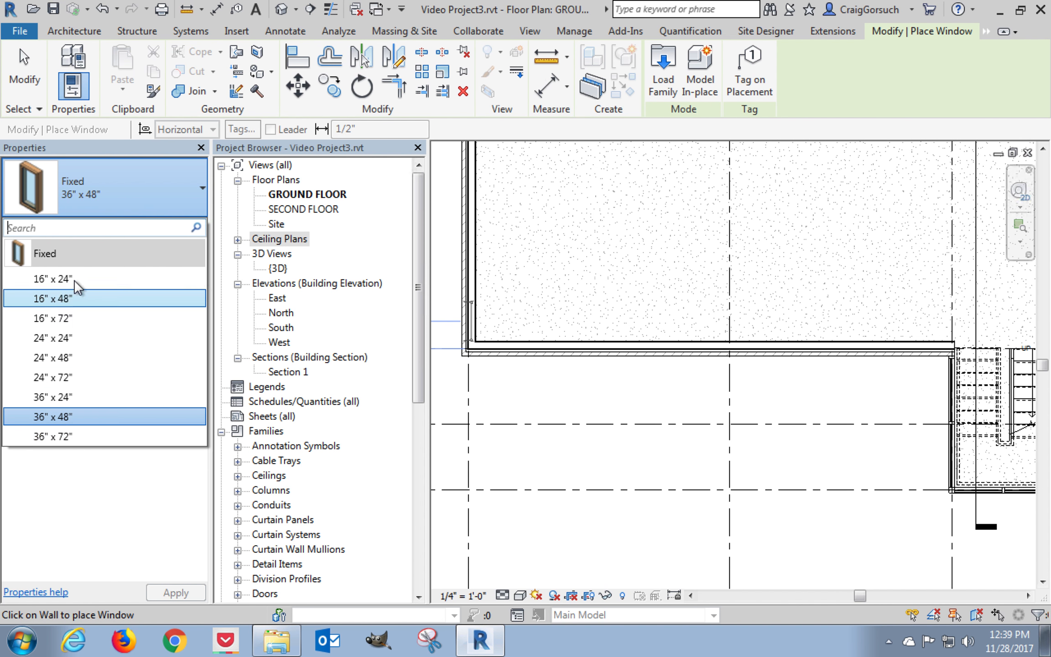
click(133, 491)
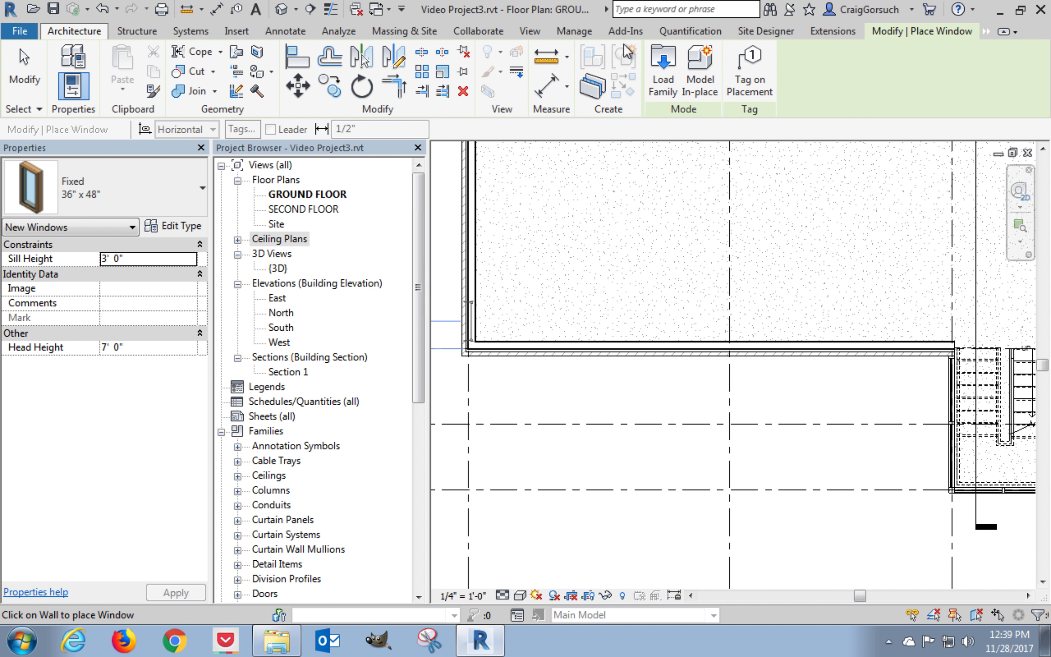
Load the Casement with Trim and Double Hung with Trim window families from the US Imperial Windows library.
click(663, 90)
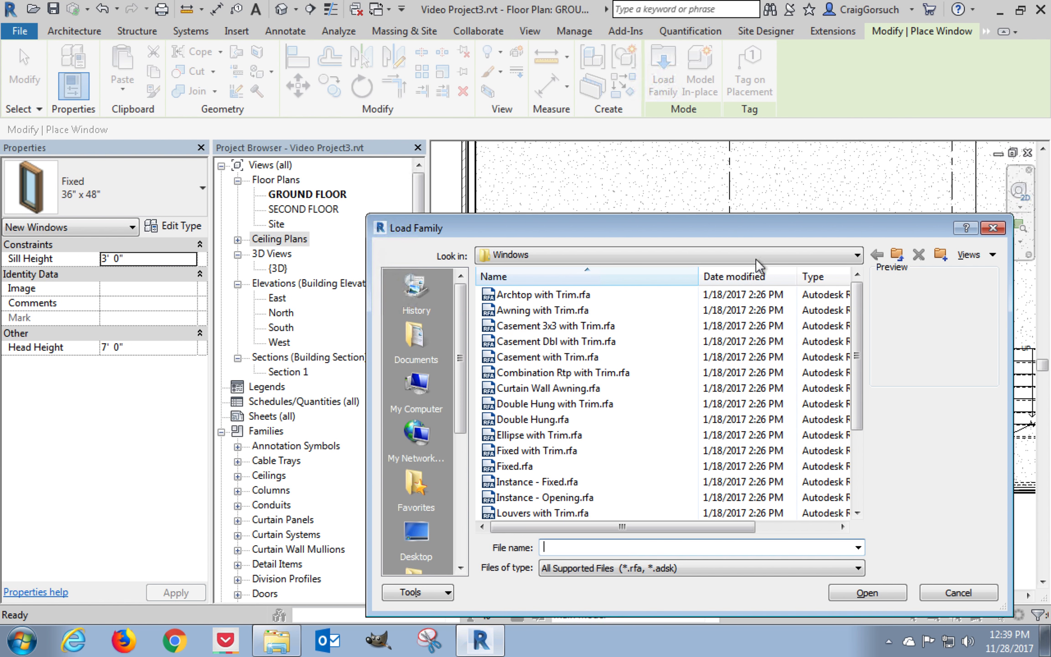
drag(768, 226, 654, 139)
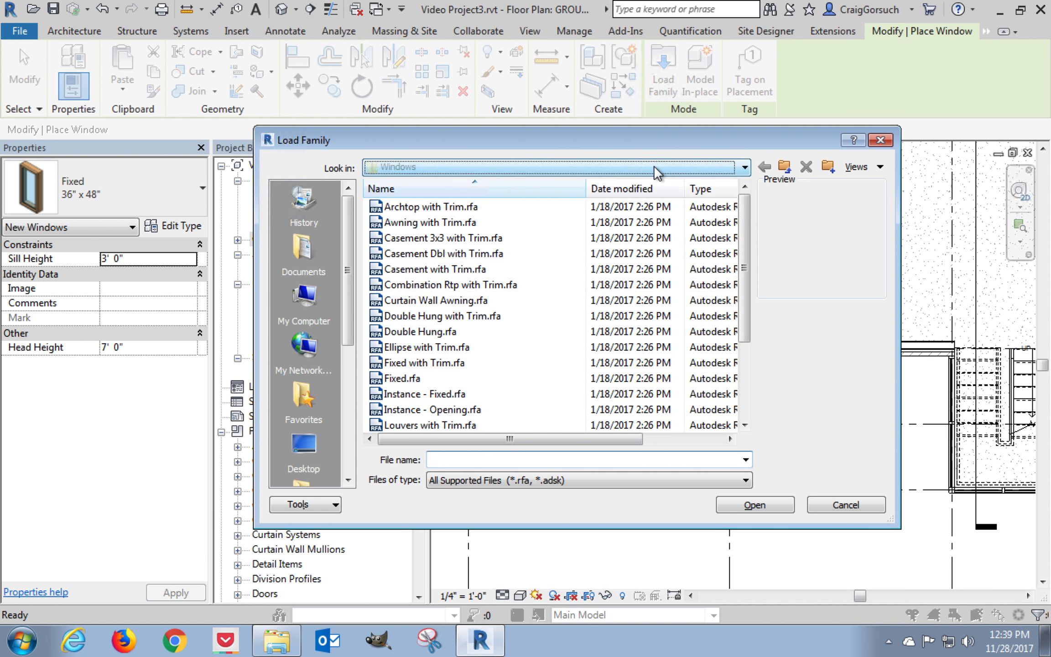
click(654, 166)
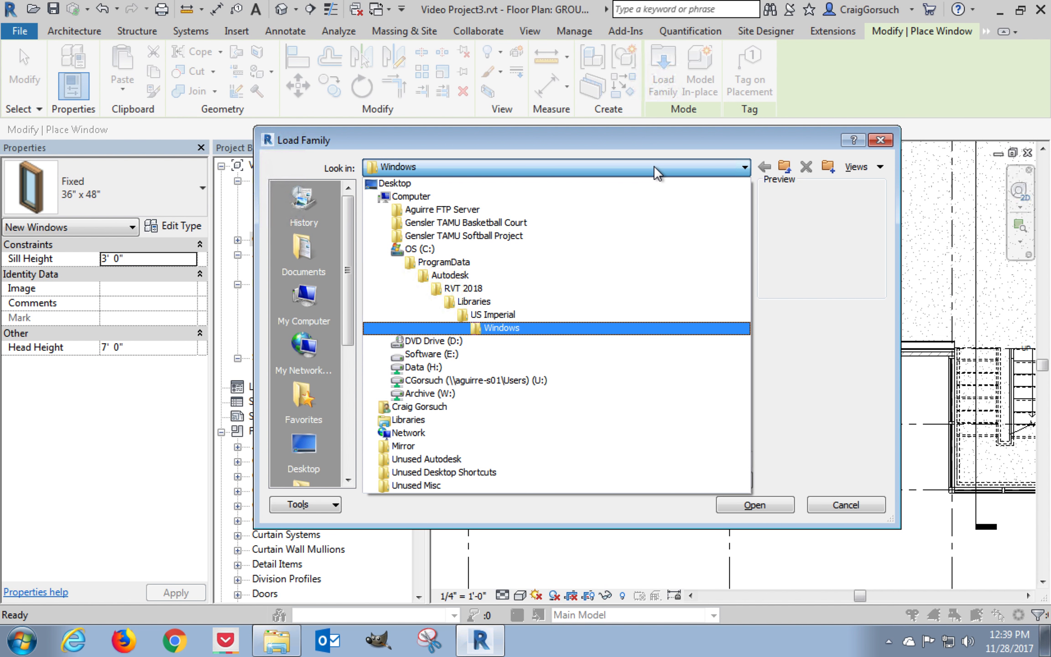
click(638, 330)
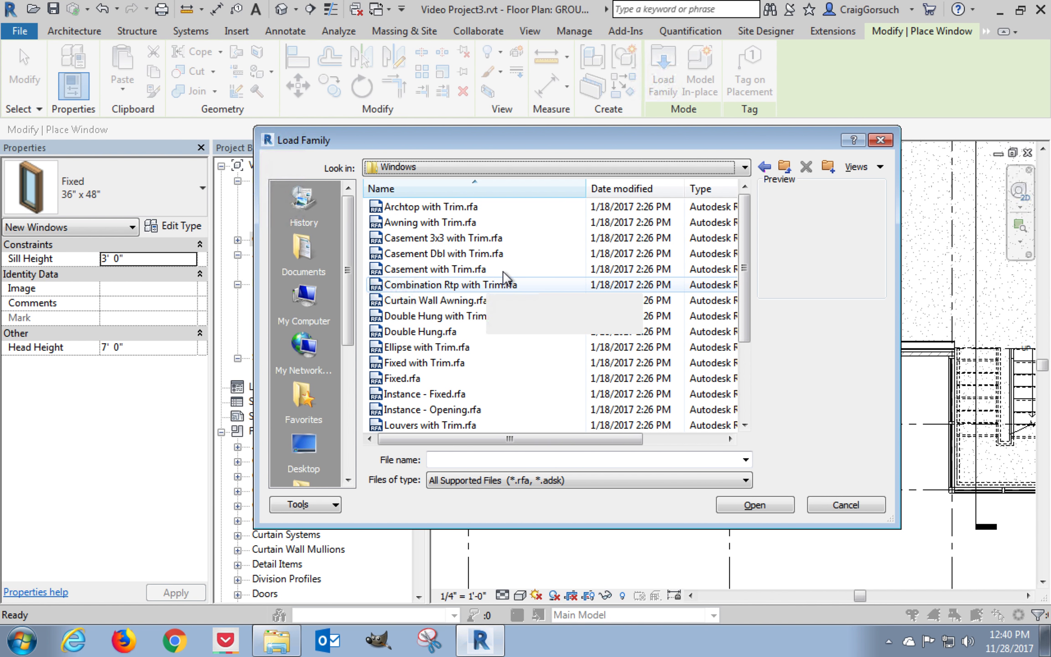
click(455, 270)
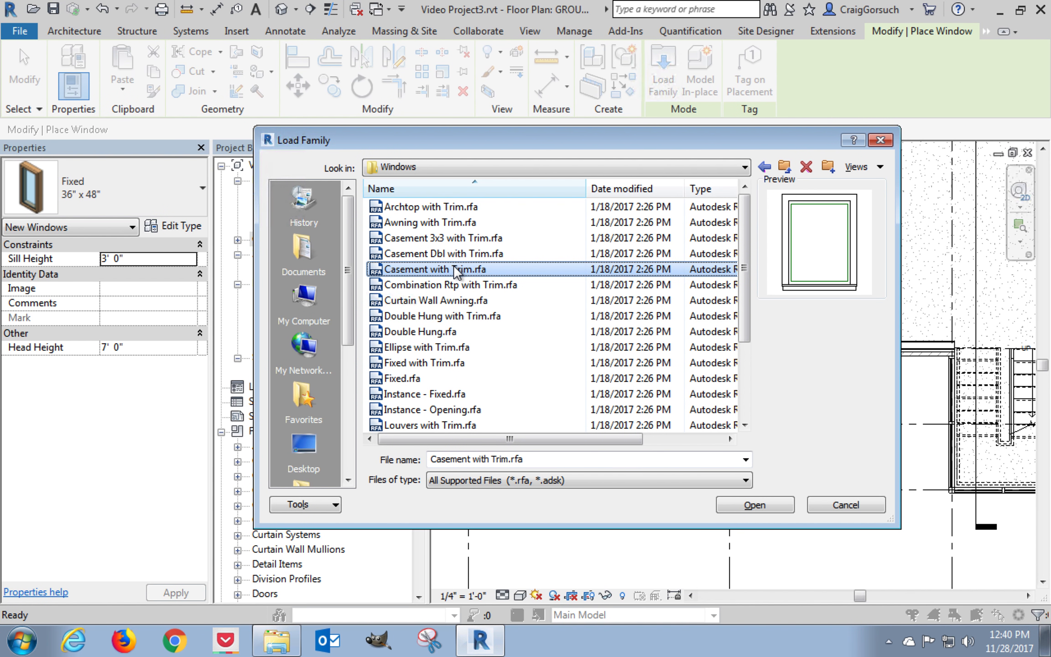
click(432, 316)
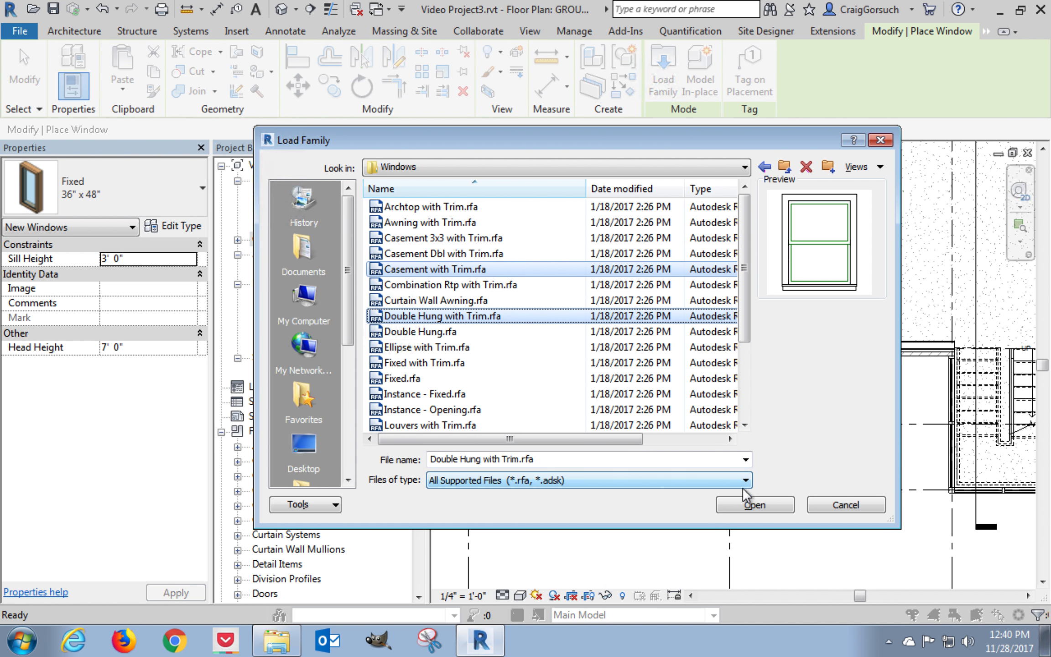
click(765, 507)
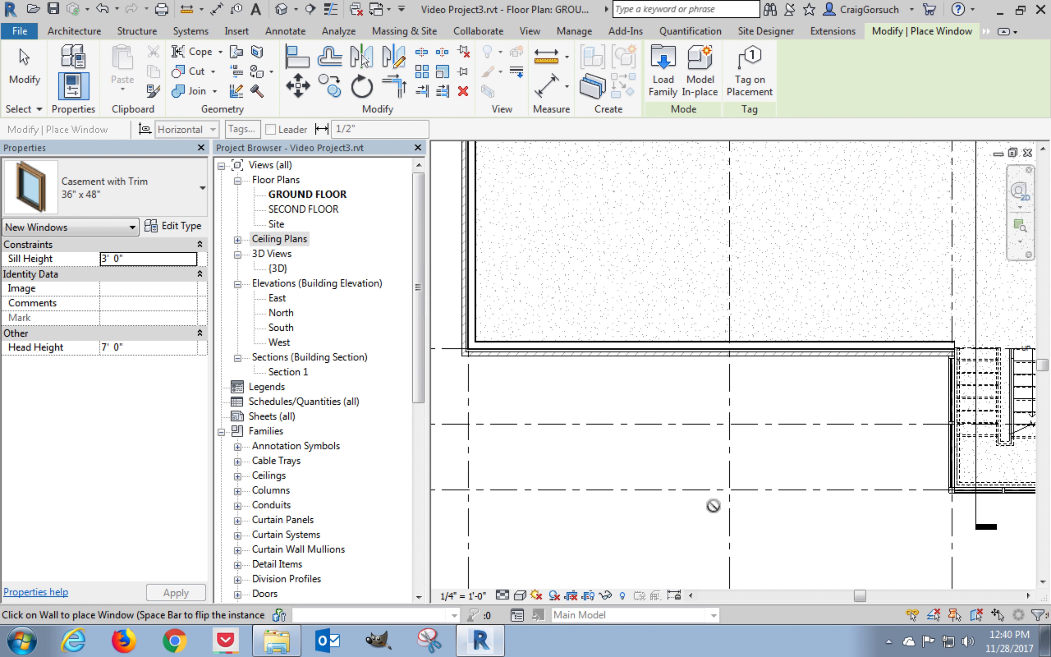
Place four Double Hung with Trim 36" x 72" windows in the grid D wall, starting 4'-0" west of grid 3 and spaced 5'-0" apart.
click(180, 202)
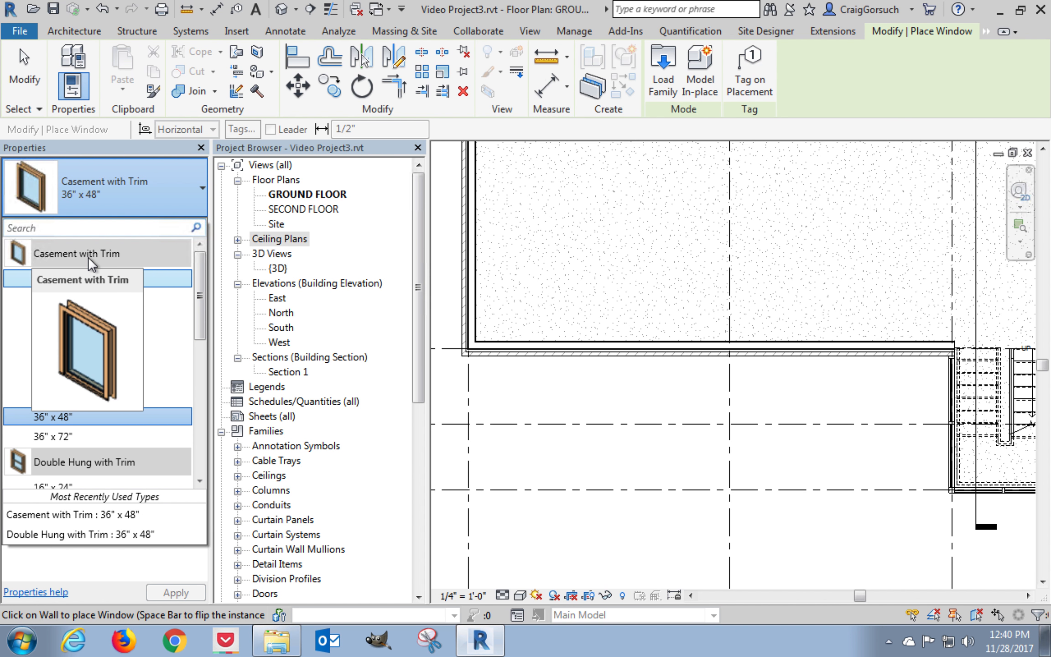
drag(202, 268, 201, 371)
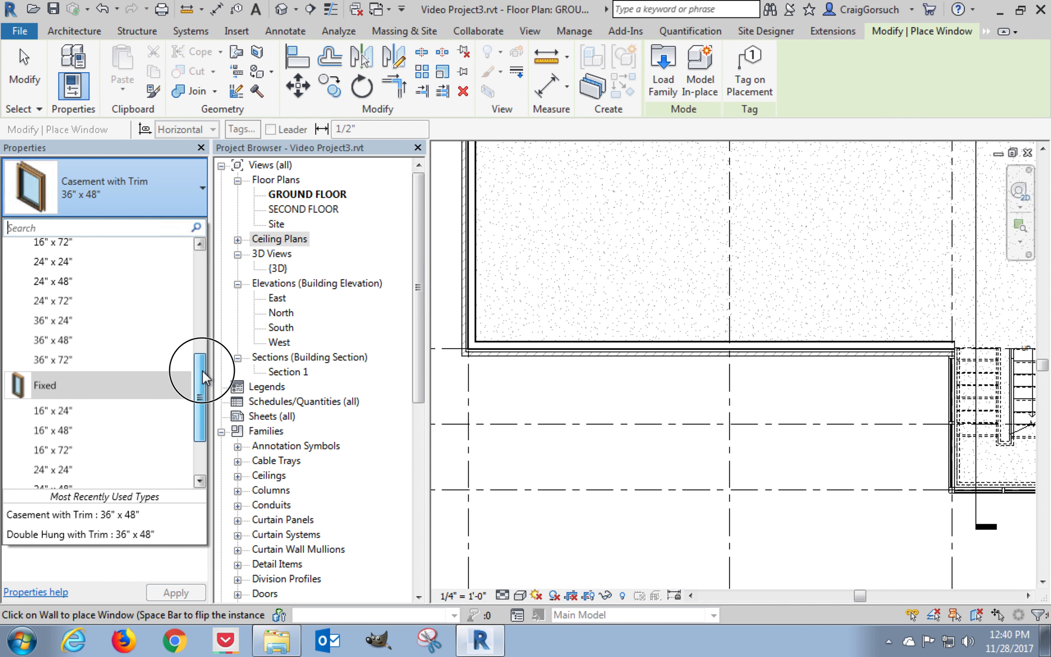
mouse_move(57, 359)
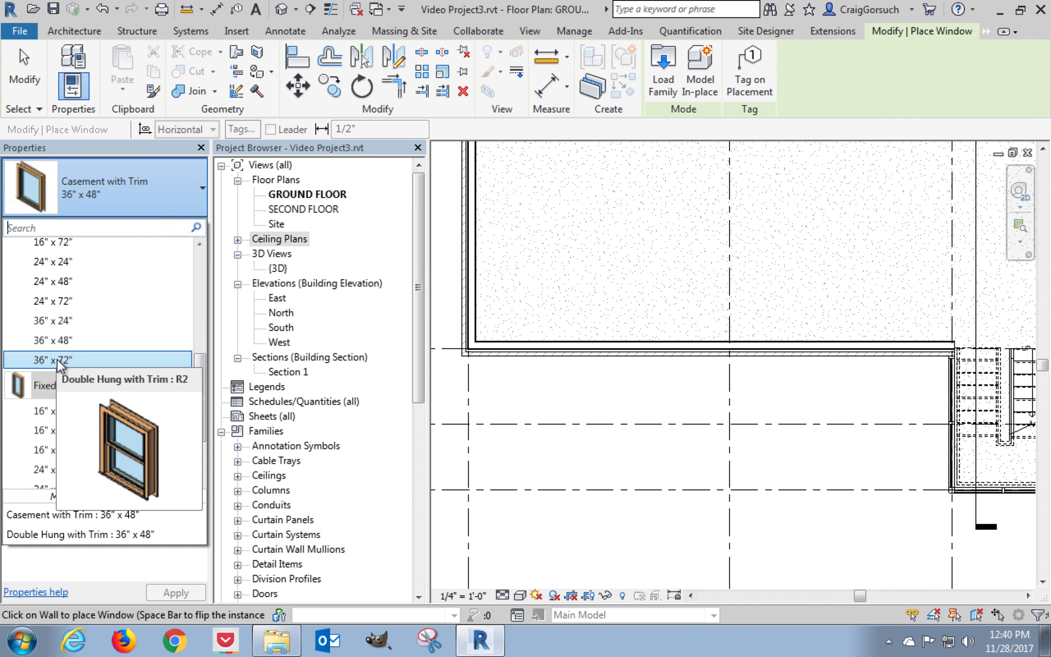
click(56, 359)
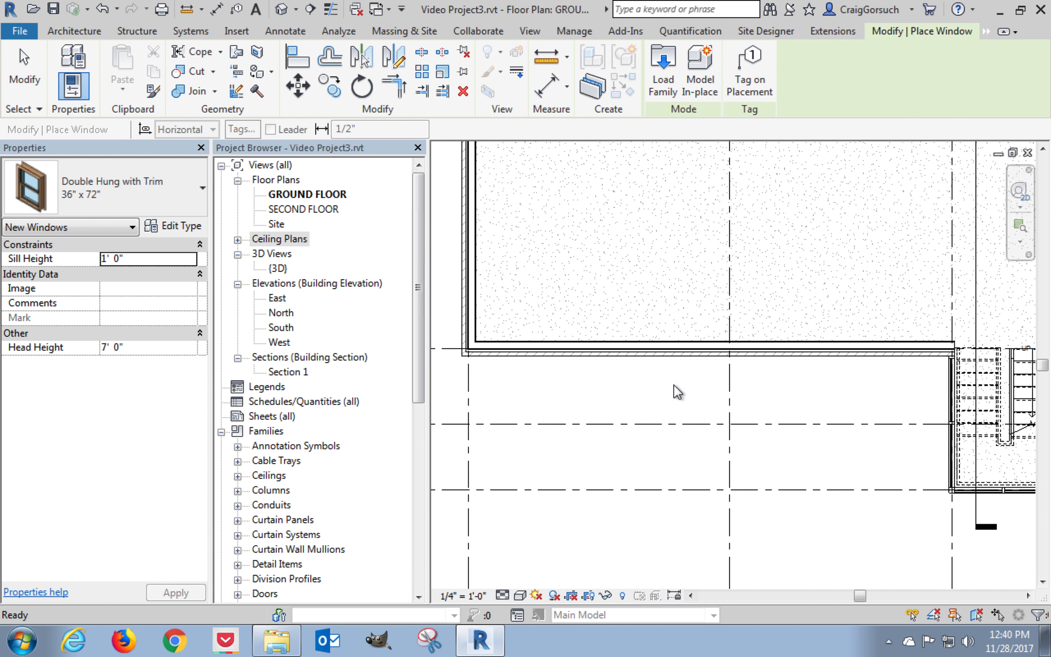
click(897, 342)
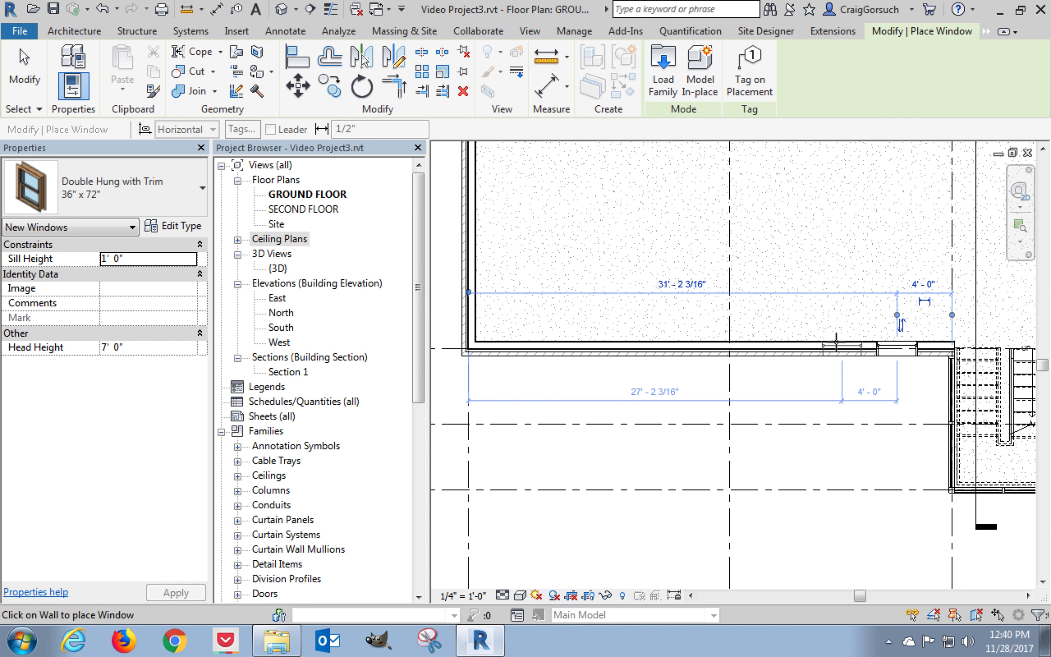
click(829, 342)
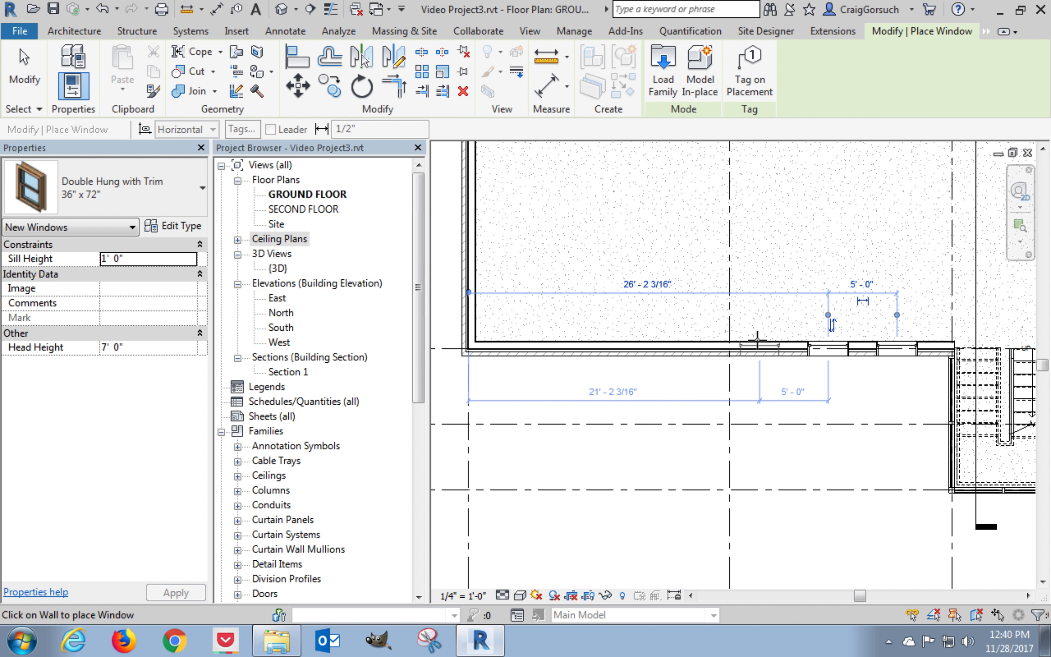
click(758, 343)
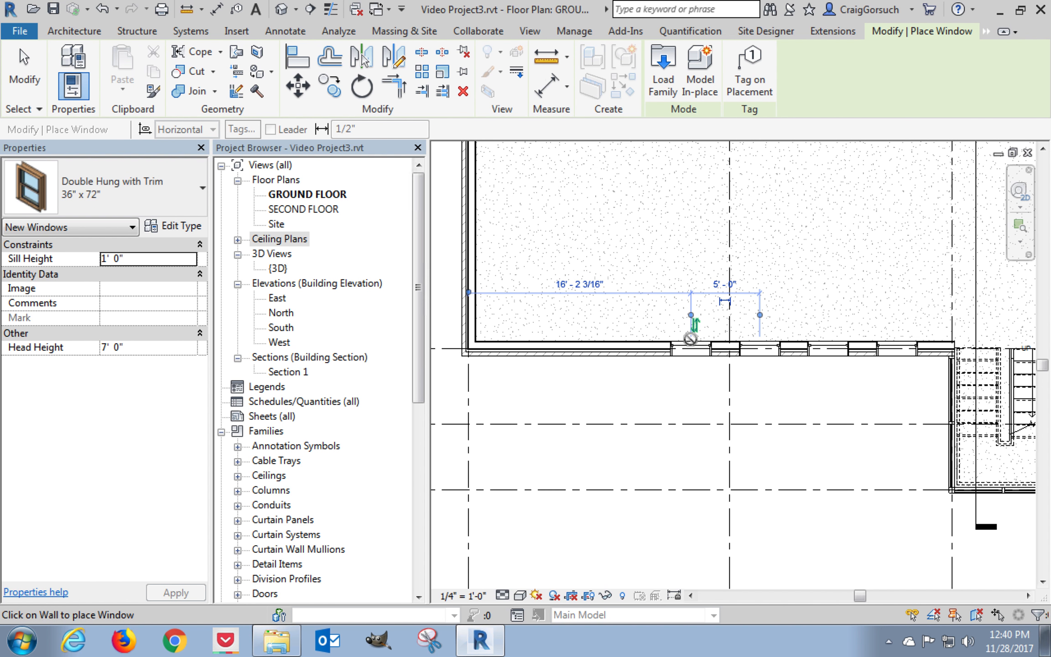
click(690, 342)
key(Escape)
key(Escape)
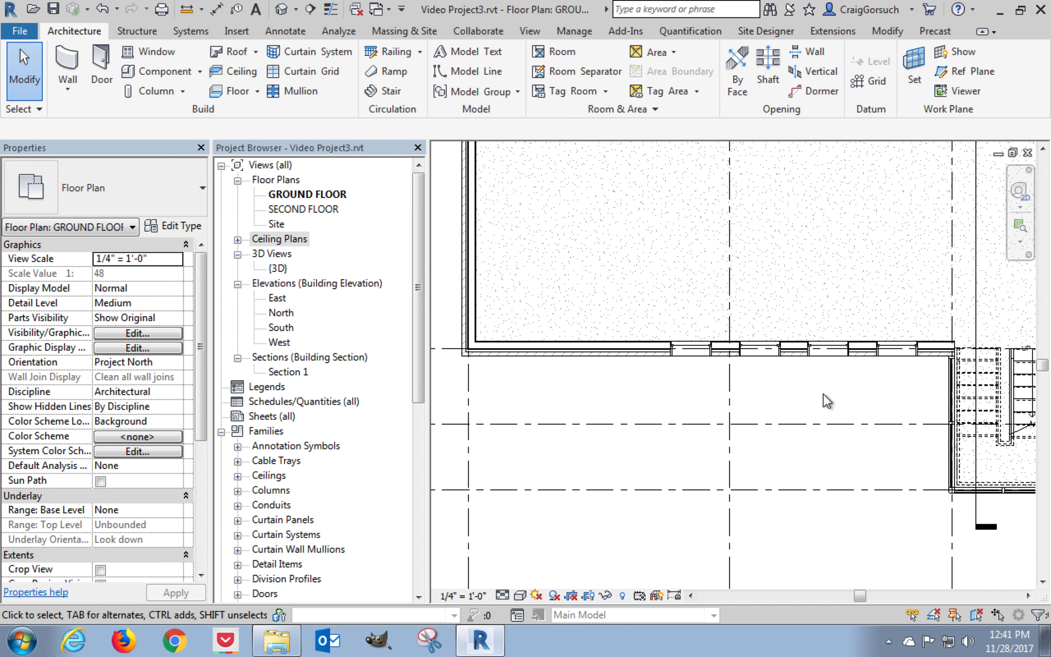
Start an aligned dimension string at grid 1 and reference both edges of each of the four windows.
click(217, 11)
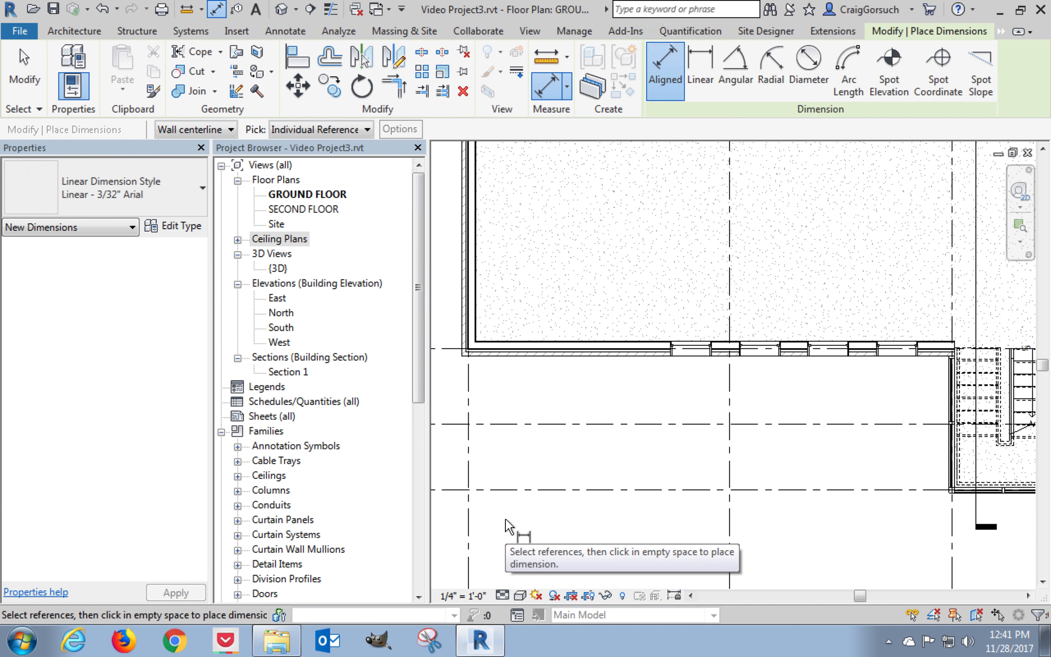
click(470, 512)
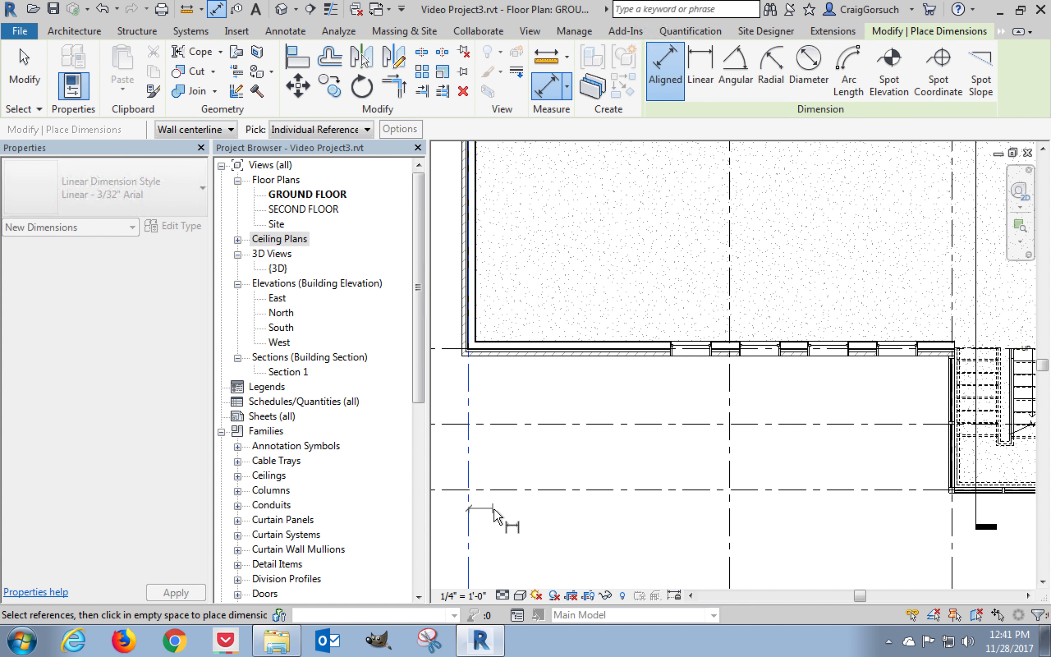
click(671, 359)
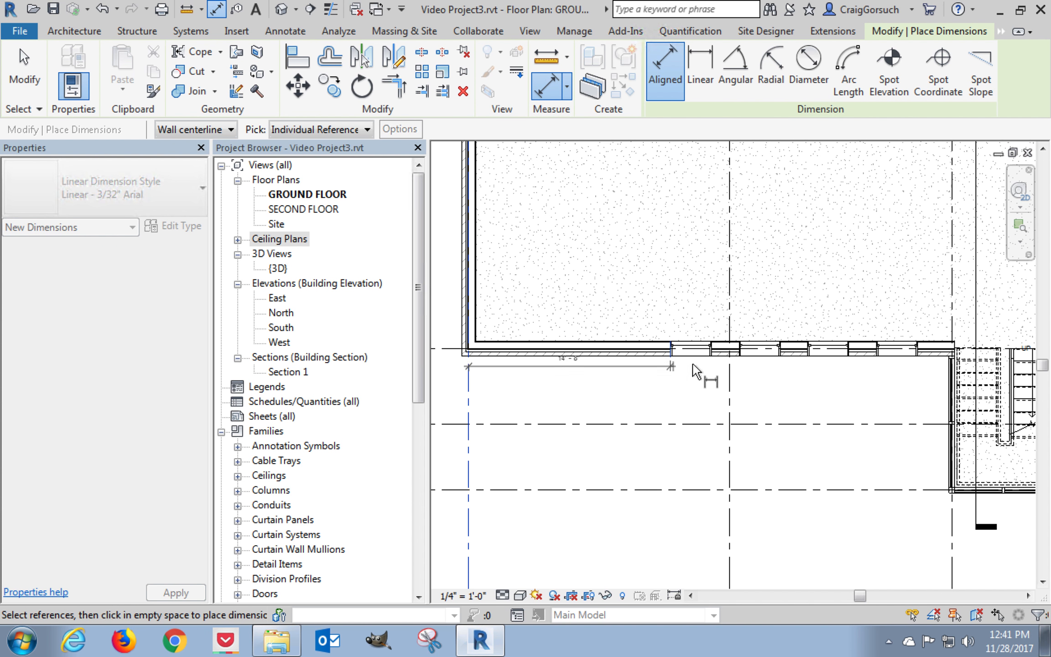
click(712, 359)
click(739, 361)
click(780, 360)
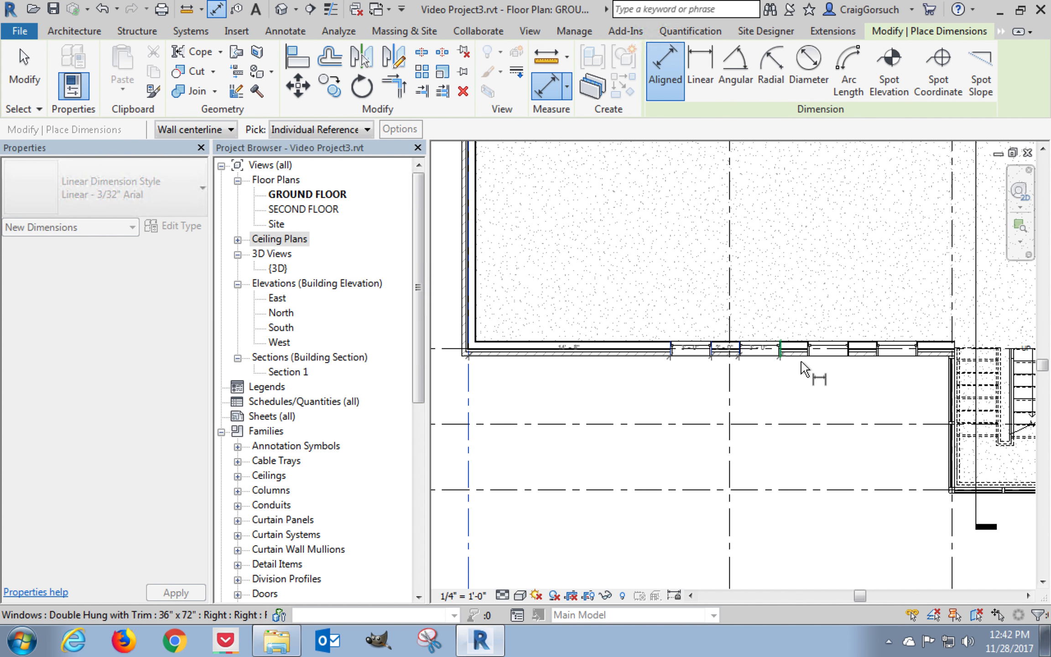
click(808, 361)
click(848, 361)
click(878, 363)
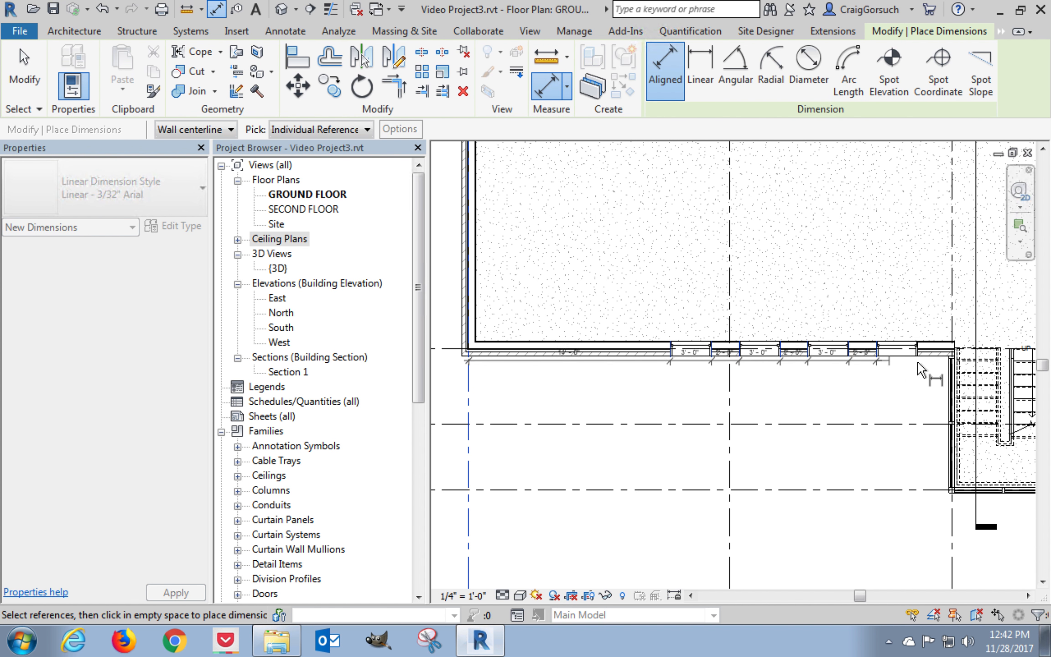
click(918, 360)
Extend the dimension string to the inner face of the stair's west wall and place it below the building.
click(943, 409)
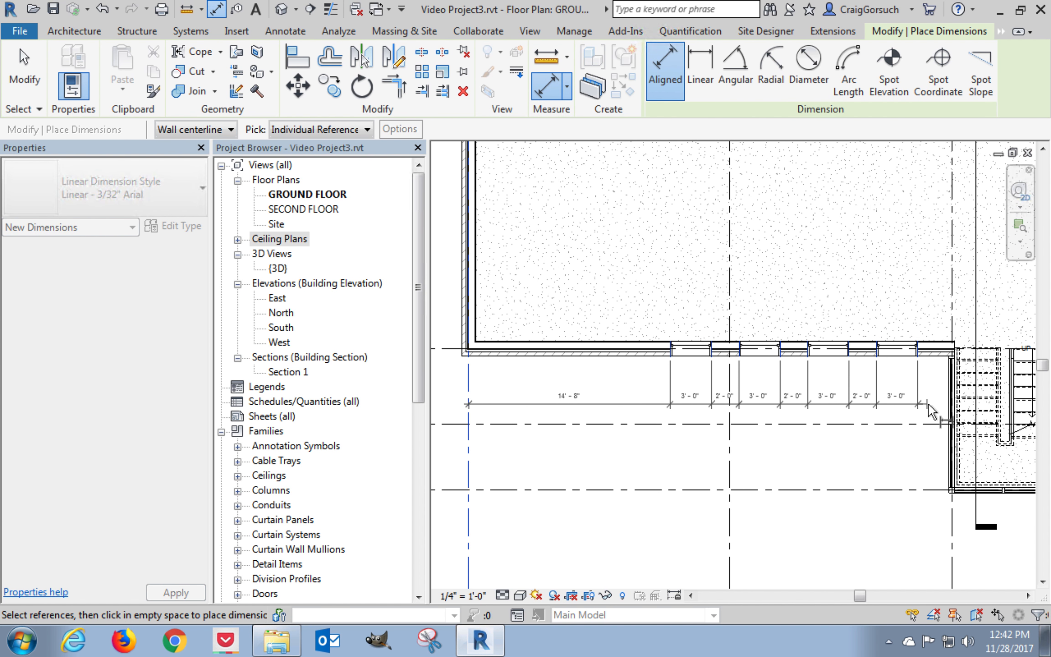
scroll(949, 415, up, 1)
middle_drag(948, 415, 835, 367)
scroll(848, 378, up, 5)
middle_drag(798, 482, 803, 121)
middle_drag(754, 498, 715, 137)
scroll(711, 150, down, 1)
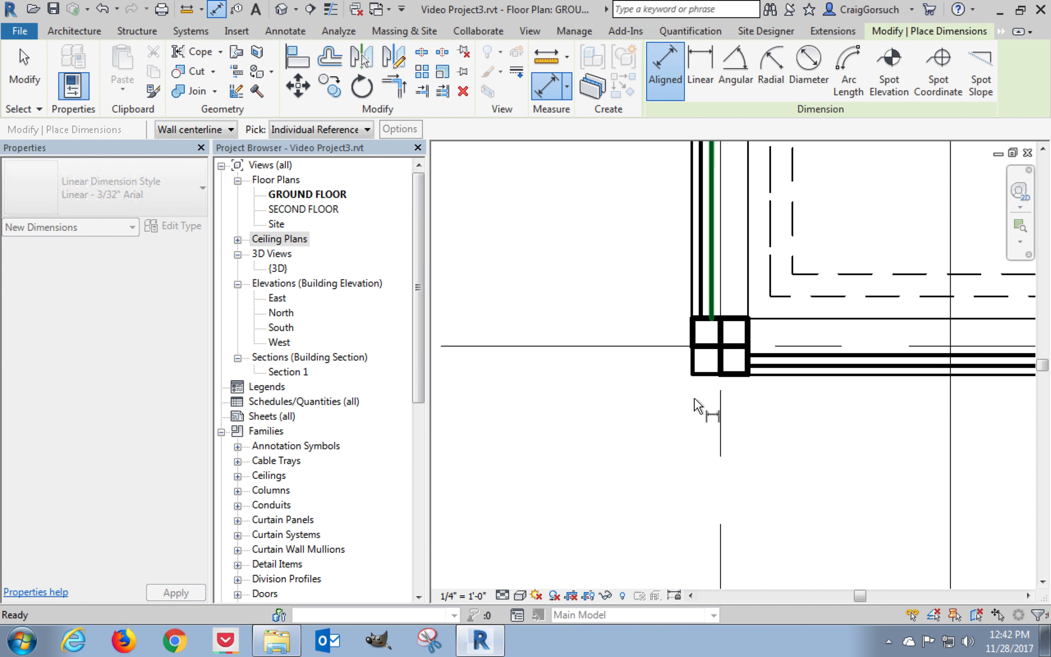
click(747, 273)
scroll(616, 281, down, 5)
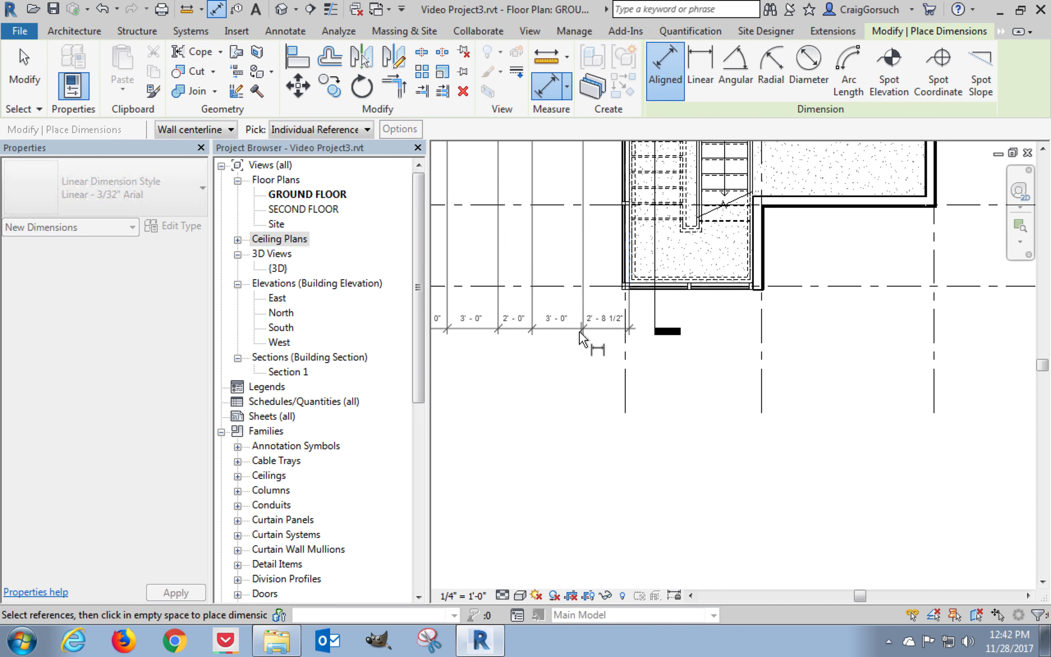
middle_drag(576, 358, 900, 357)
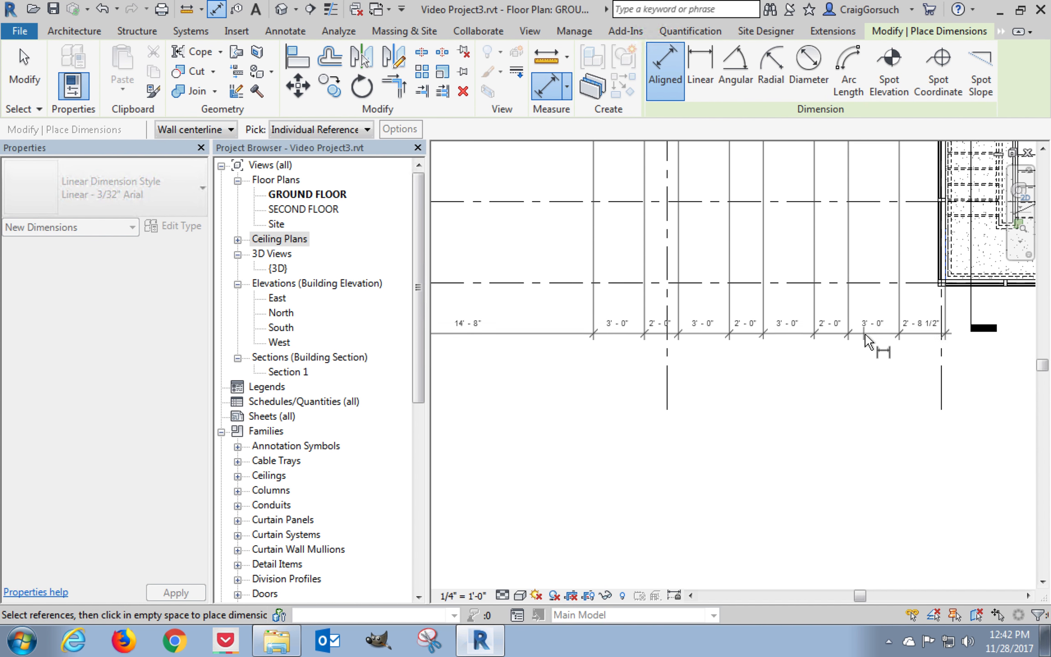
click(866, 341)
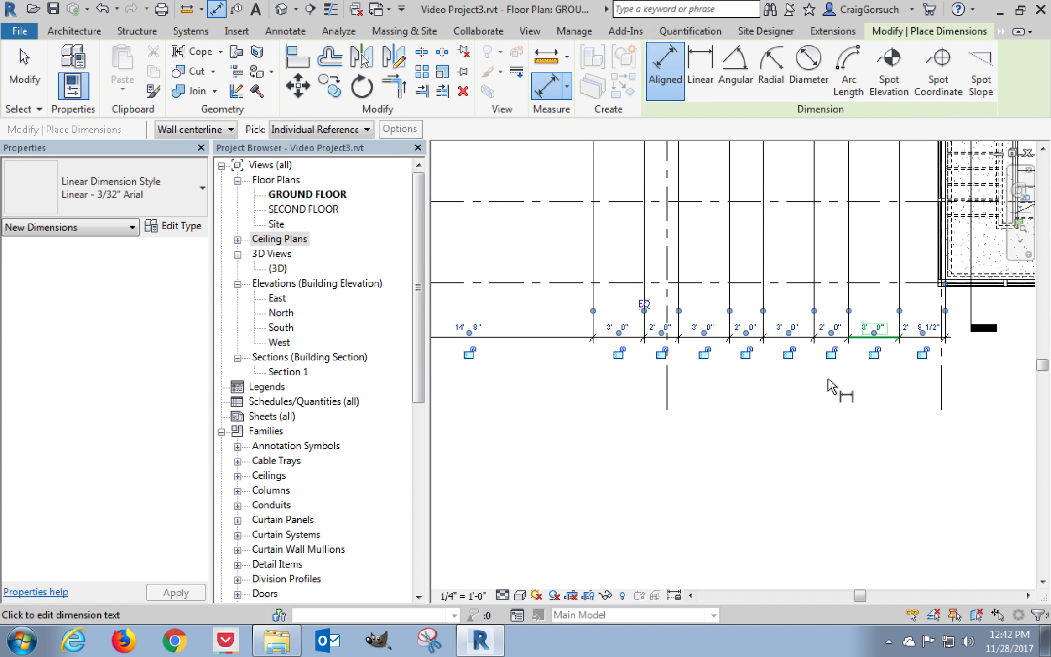
Finish the aligned dimension string below the four windows and leave the Dimension command.
middle_drag(818, 394, 710, 506)
scroll(699, 500, down, 1)
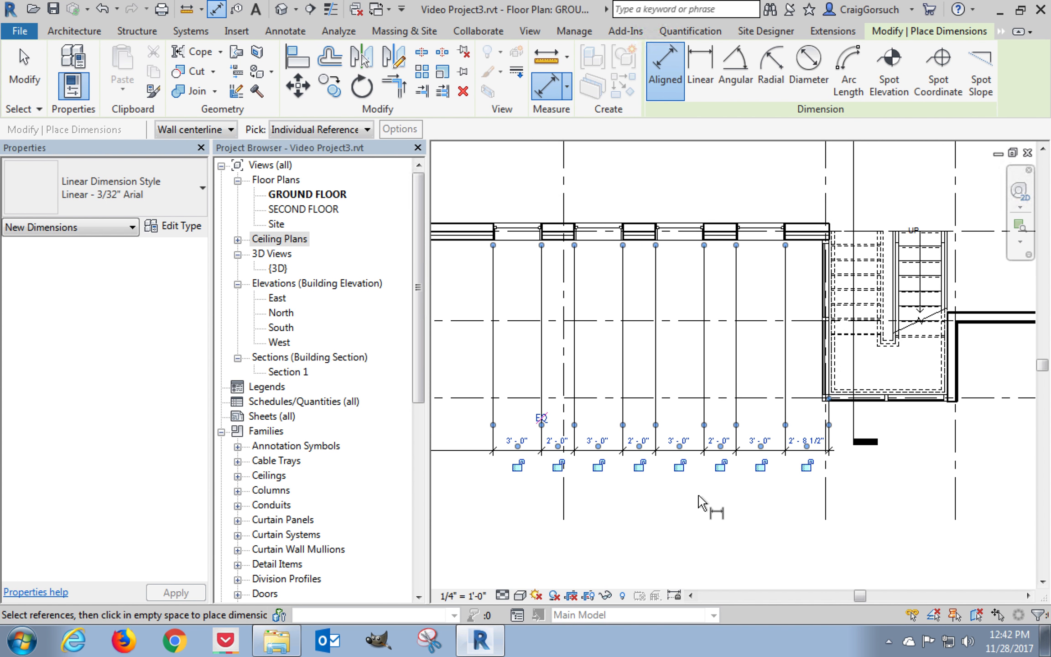
key(Escape)
click(21, 83)
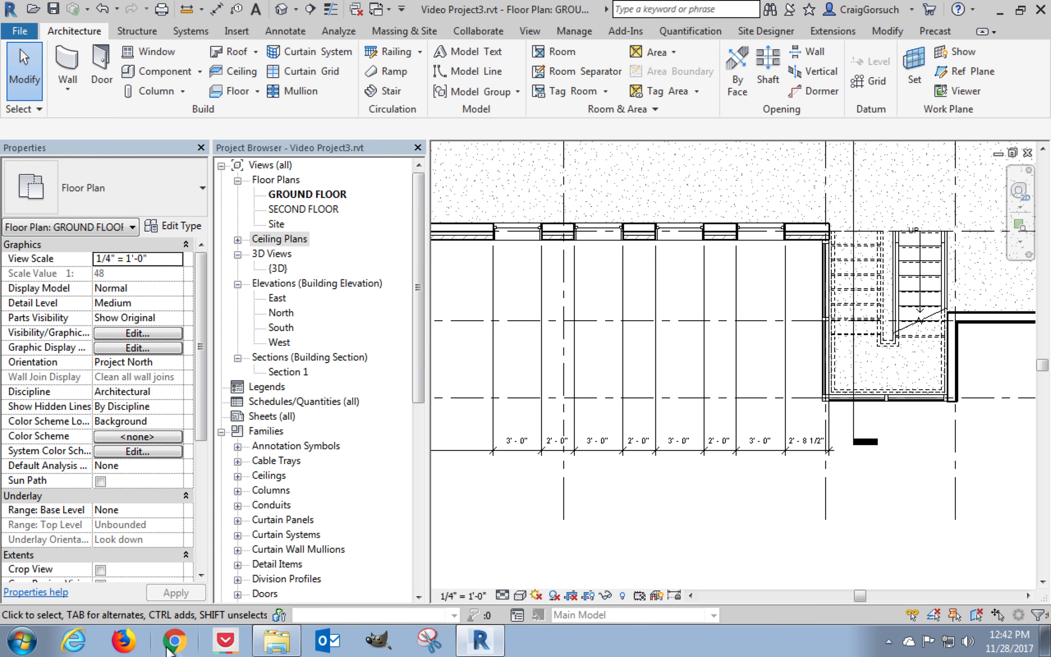
Switch from Revit to the Mac desktop and open a new Safari window.
key(ctrl+Right)
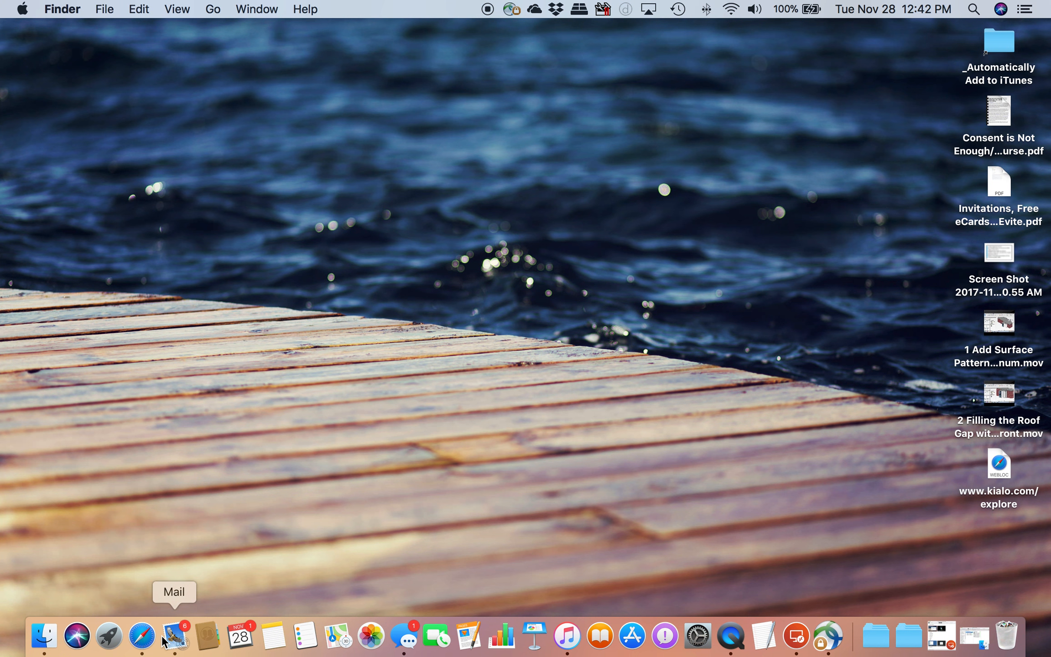
key(ctrl+Right)
key(ctrl+Right)
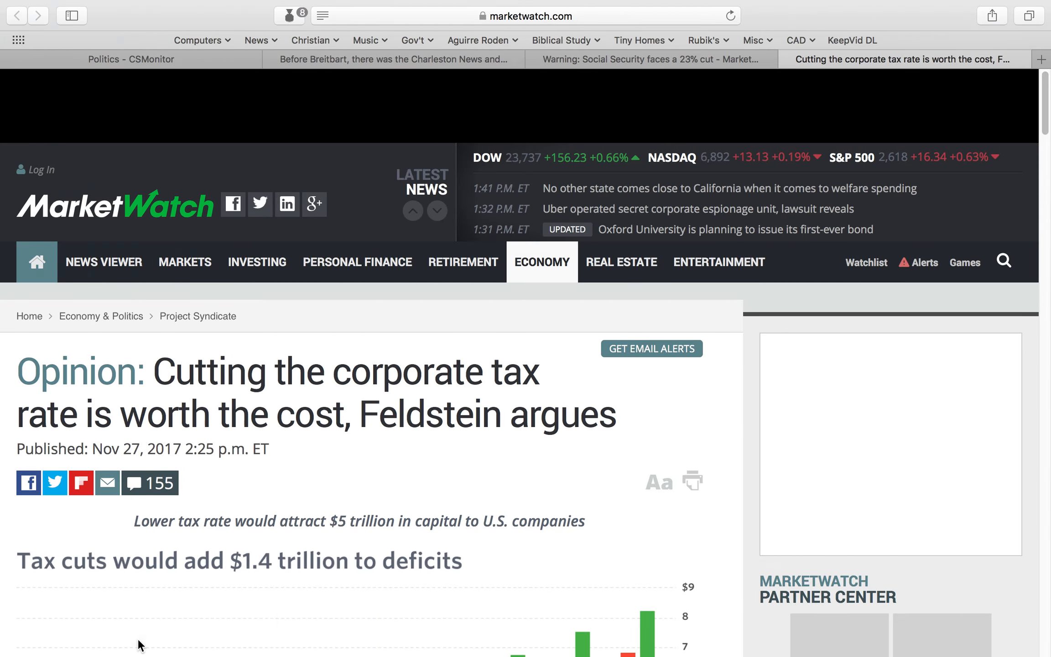
key(ctrl+Left)
key(ctrl+Left)
right_click(142, 636)
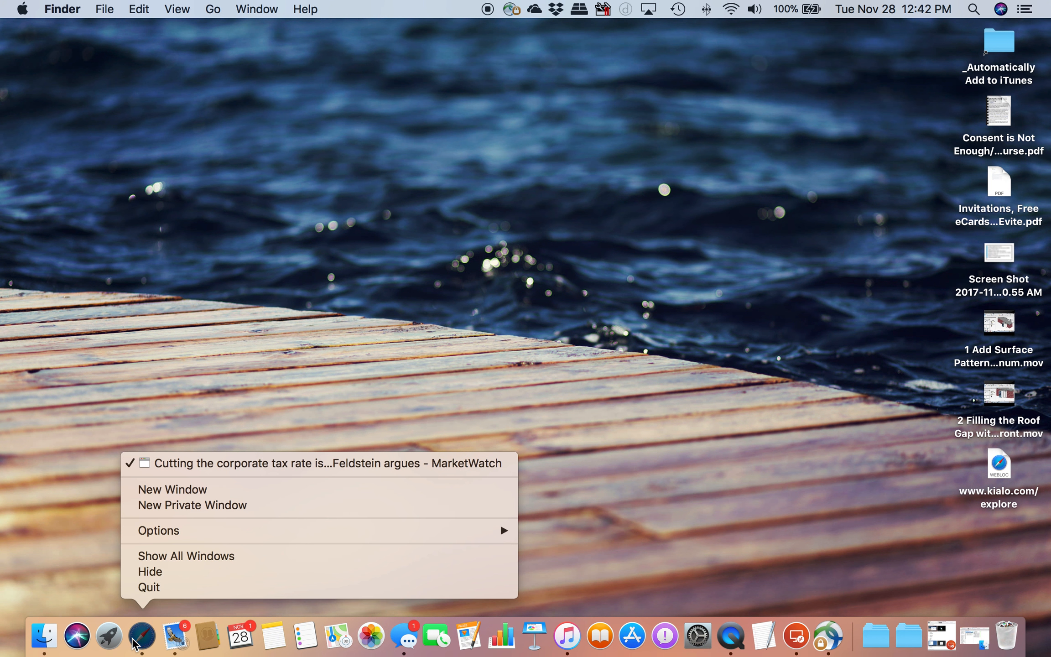
click(175, 493)
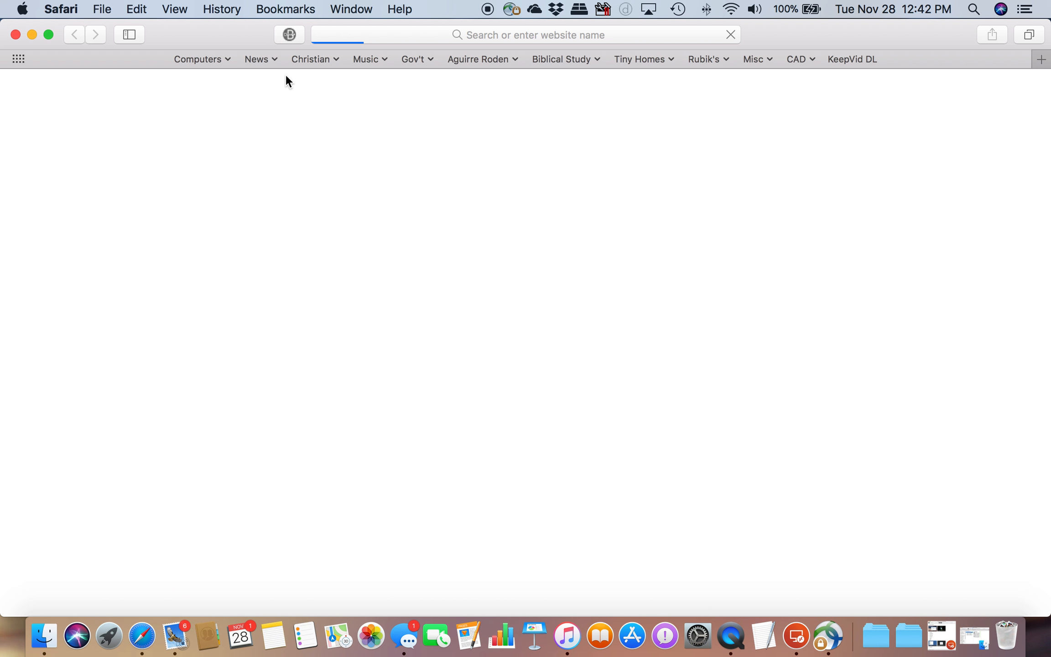
Go to the Blackboard Learn site at learn.unt.edu.
click(559, 34)
text(learn)
key(Return)
click(462, 34)
text(.)
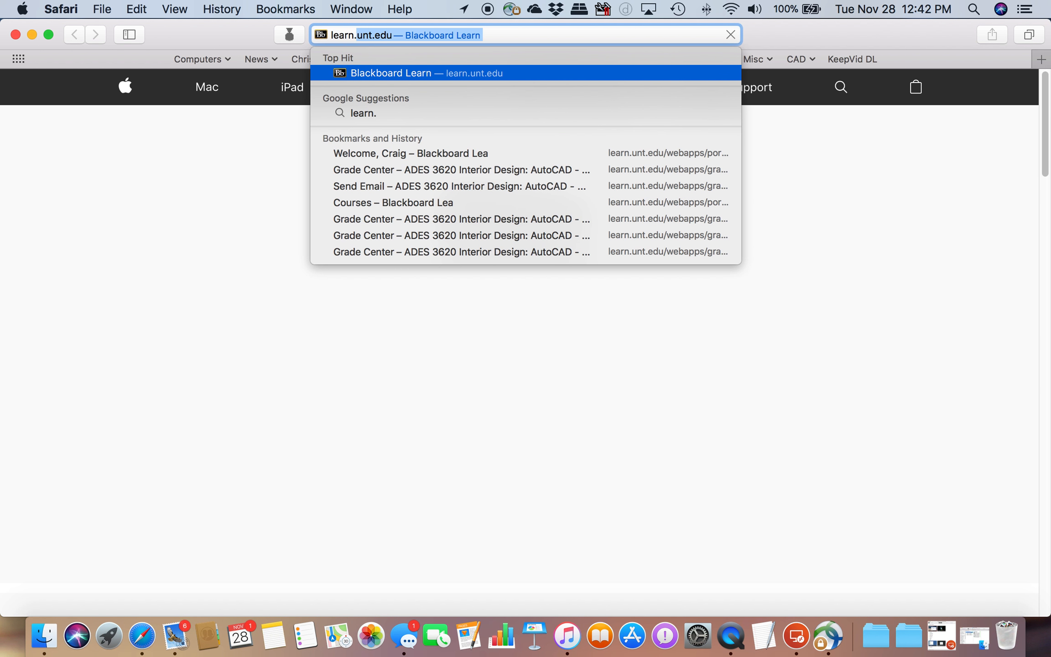
text(unt)
key(Return)
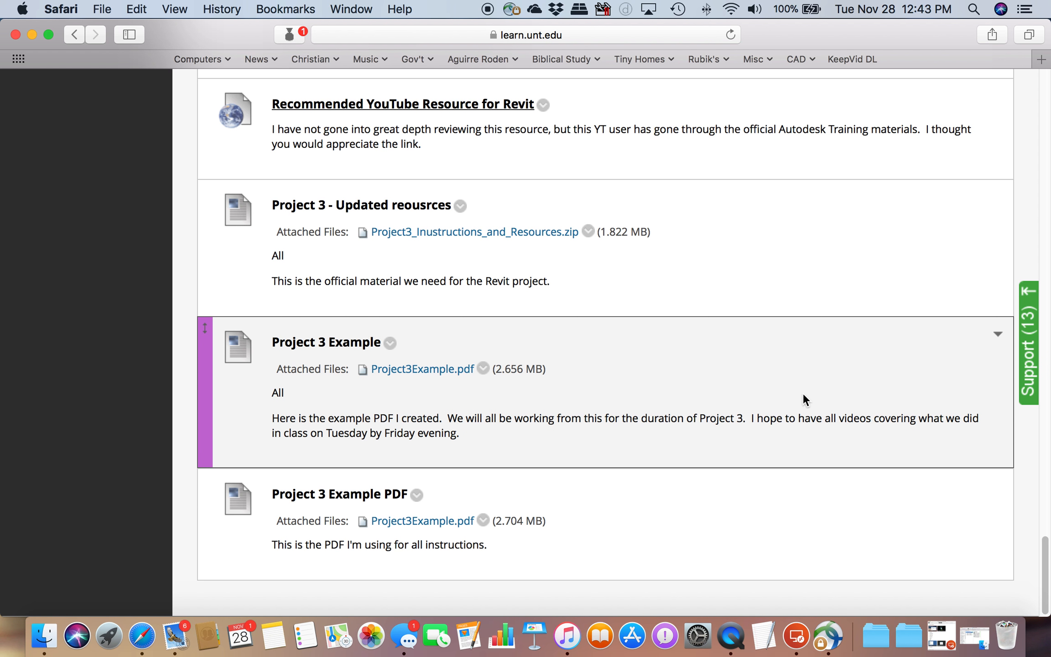
Review the Project 3 Example entry in the course content, close the Safari window and return to Revit.
click(997, 336)
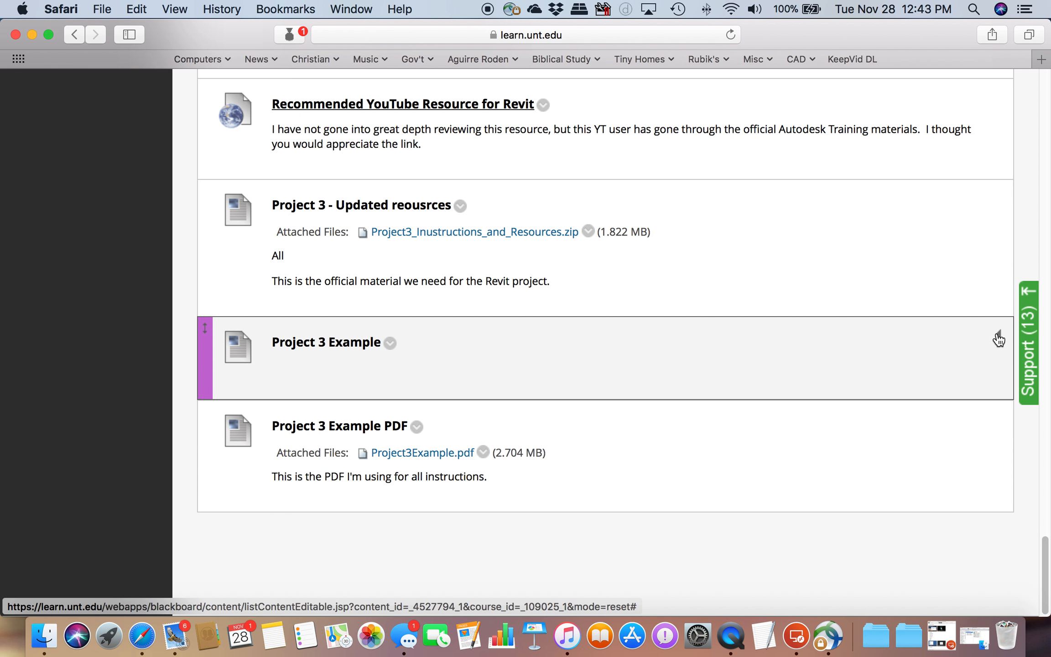
click(997, 337)
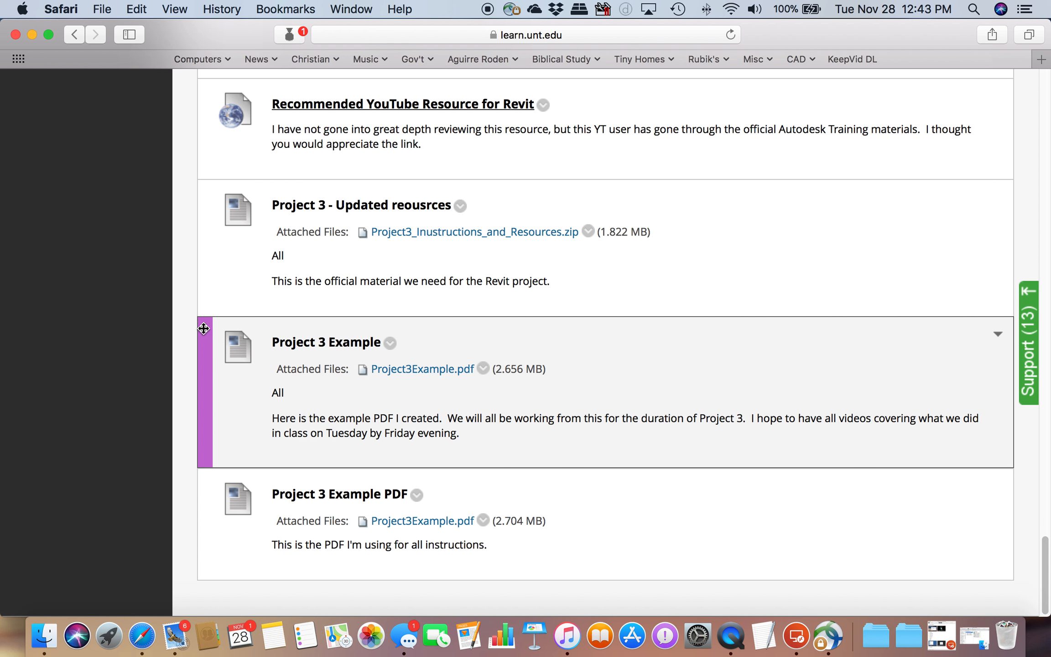
scroll(150, 286, up, 20)
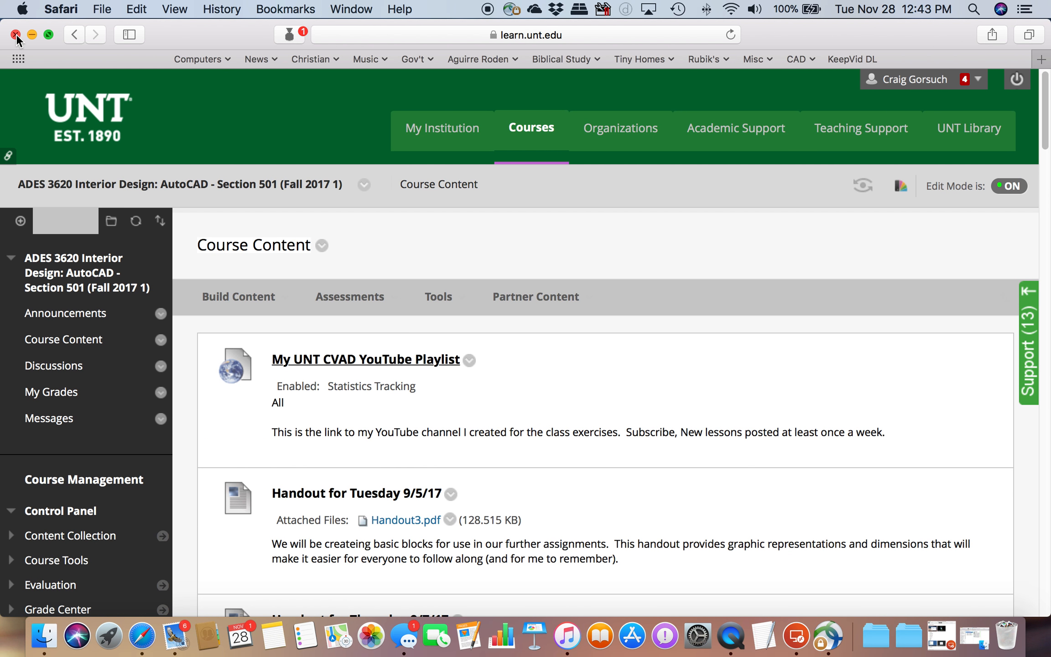
click(15, 35)
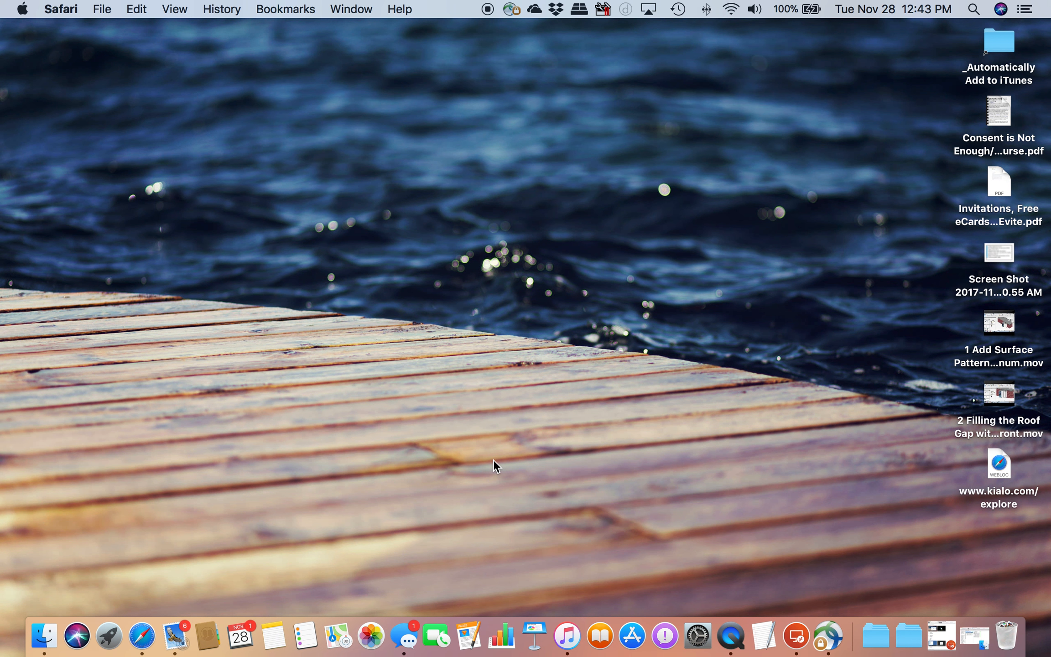
key(ctrl+Left)
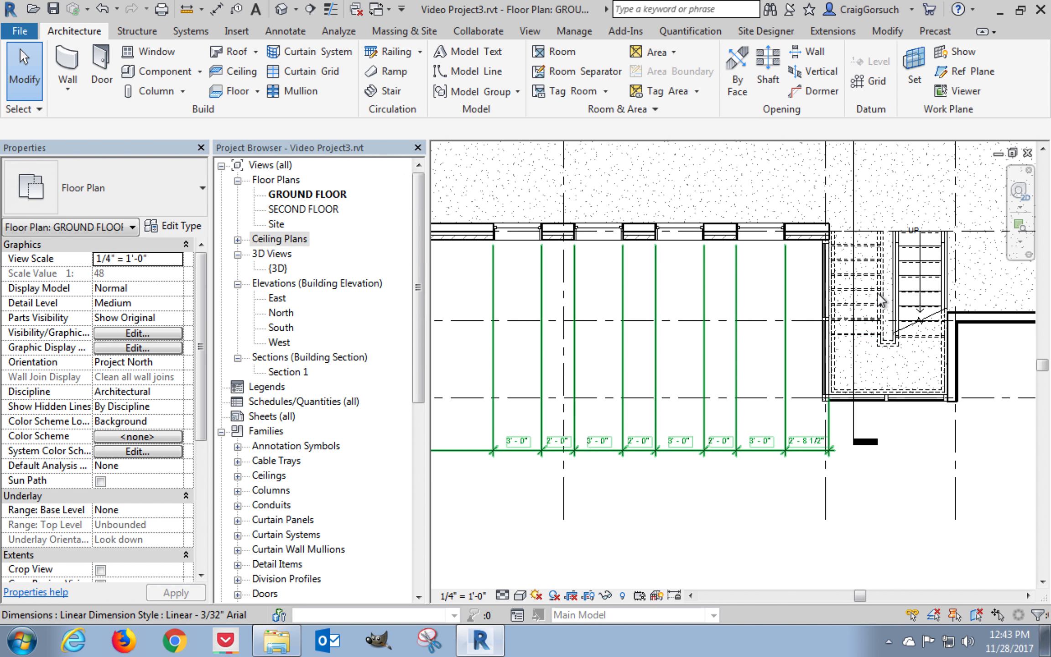
Move the easternmost double hung window by setting its dimension to the stair's west wall to 4'-6".
scroll(834, 233, up, 4)
scroll(835, 233, up, 2)
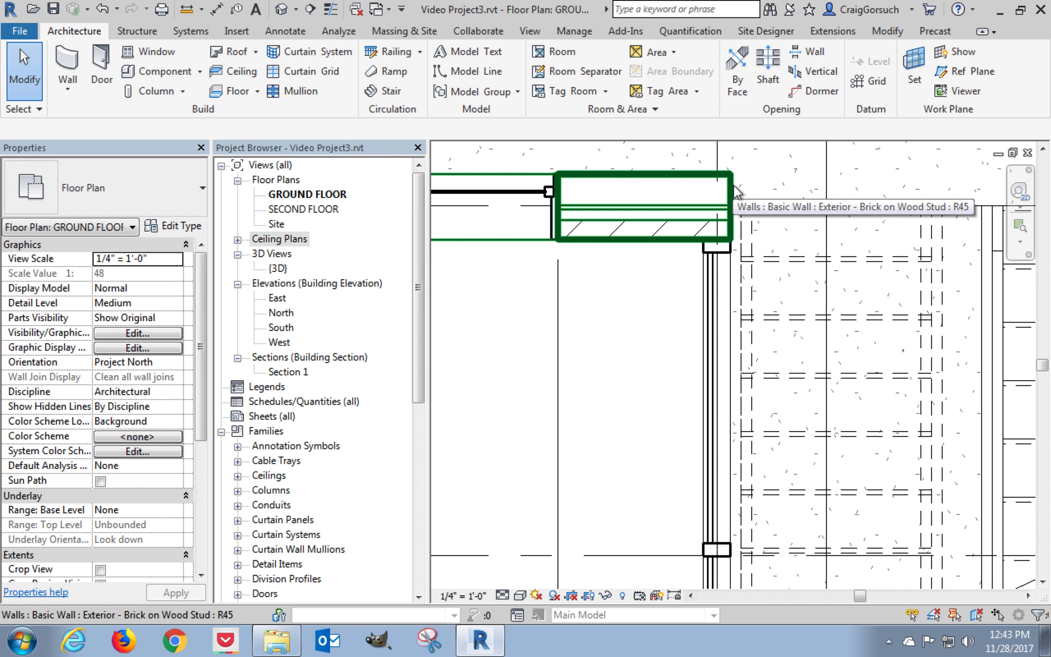
scroll(736, 192, down, 3)
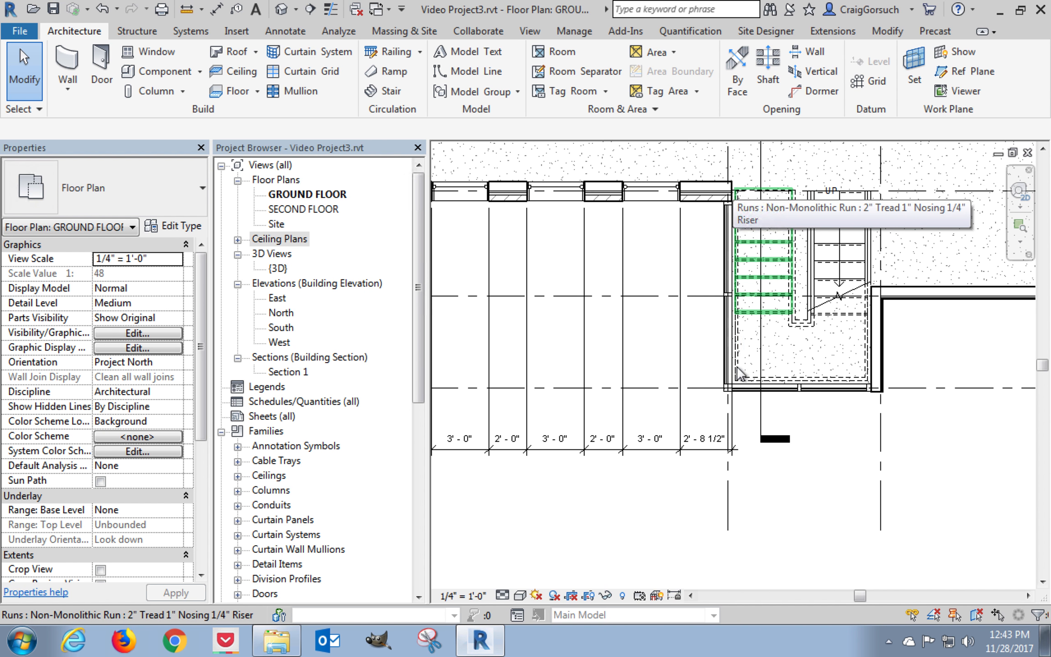
middle_drag(654, 241, 827, 276)
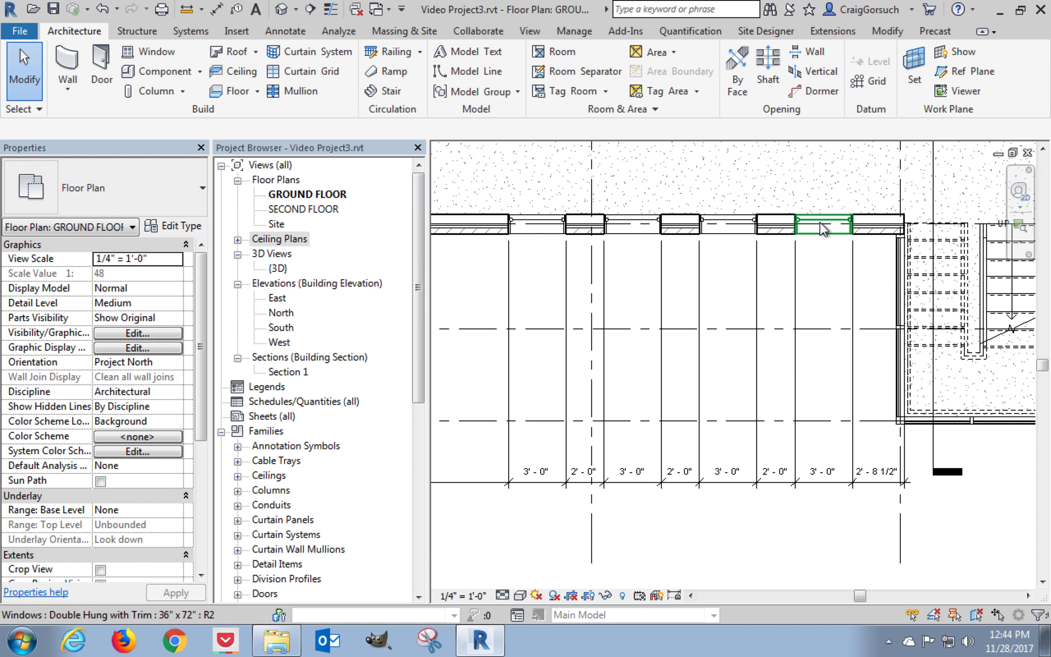
click(822, 228)
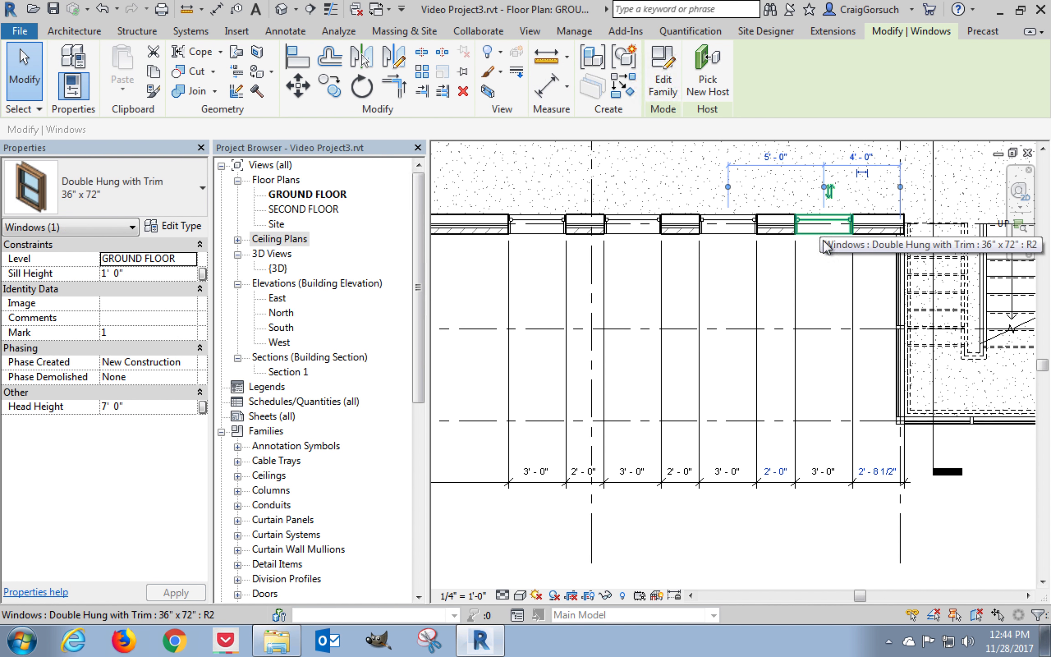
click(880, 476)
text(4)
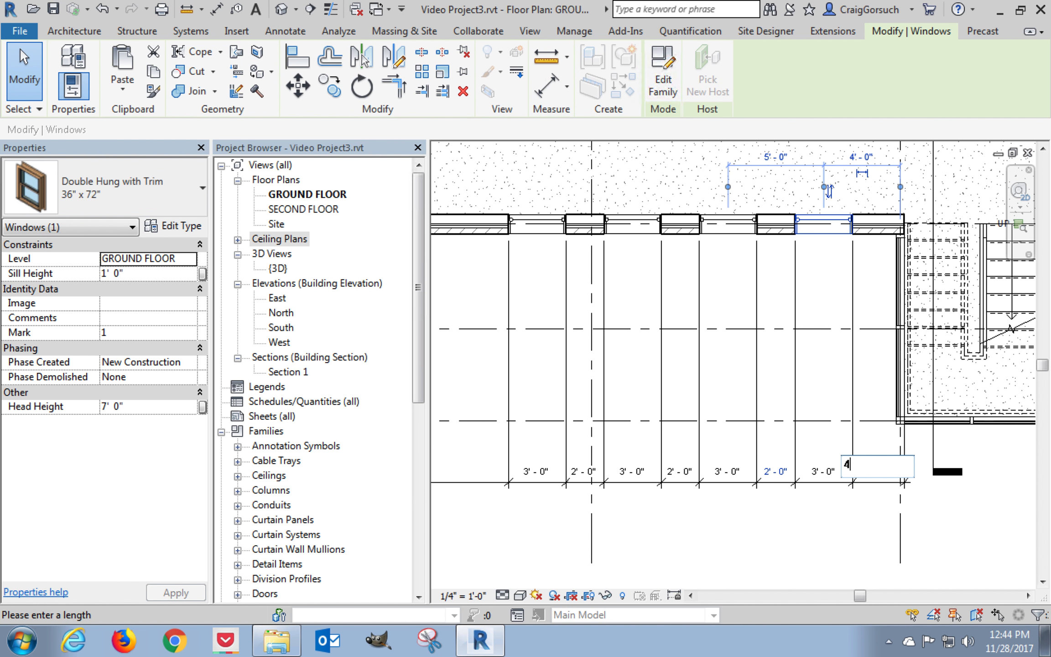
text(' - 6)
key(Return)
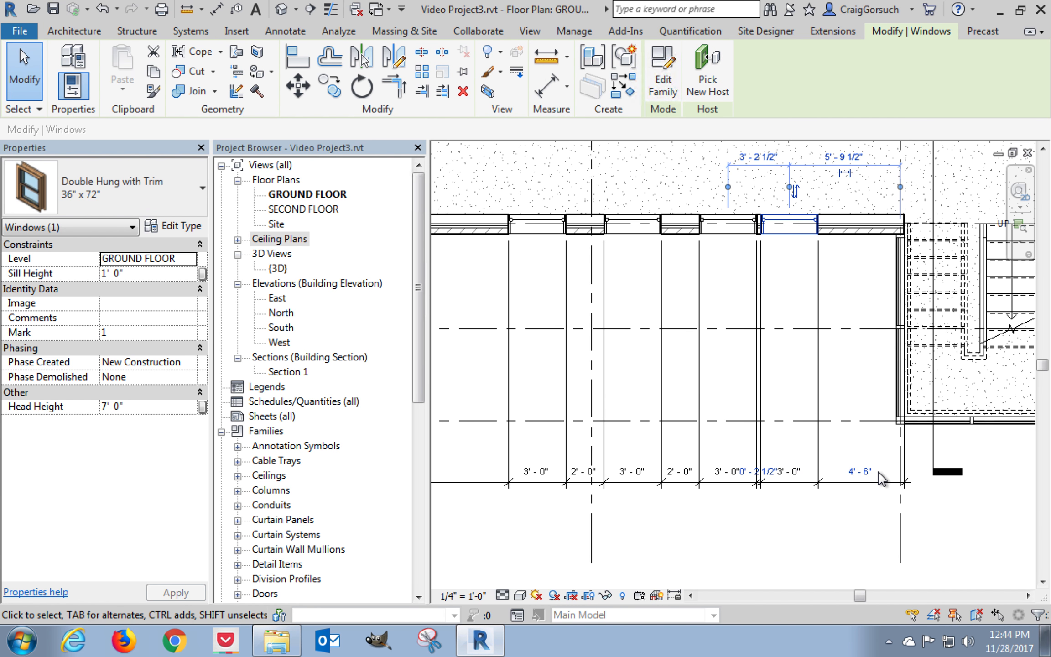
Examine the dimension between the two easternmost windows to work out how far the remaining windows must move.
click(729, 230)
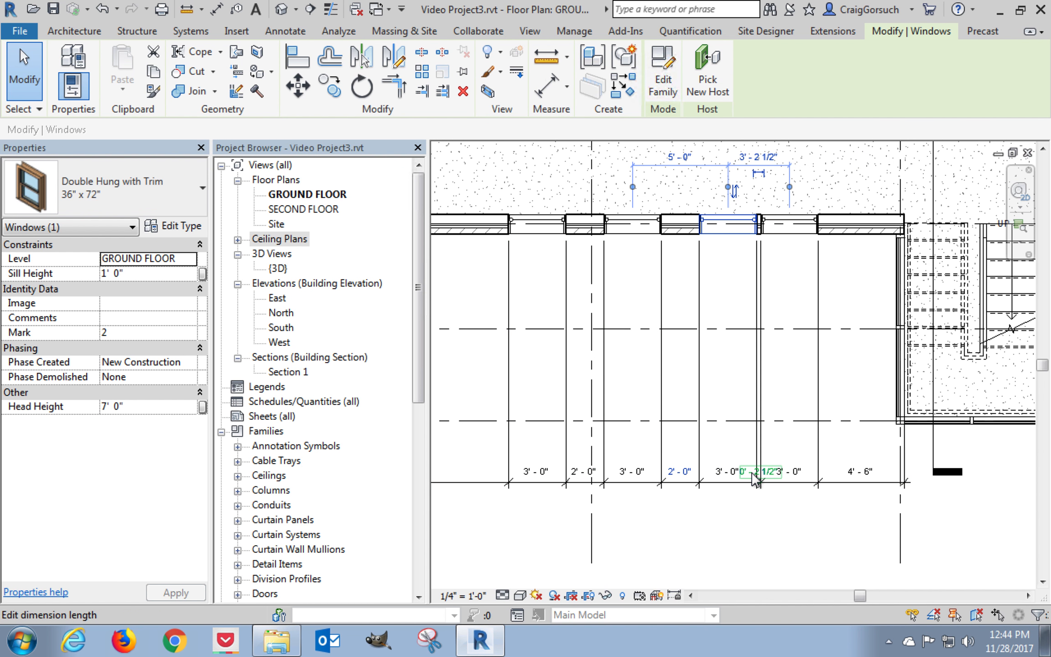
scroll(748, 499, up, 5)
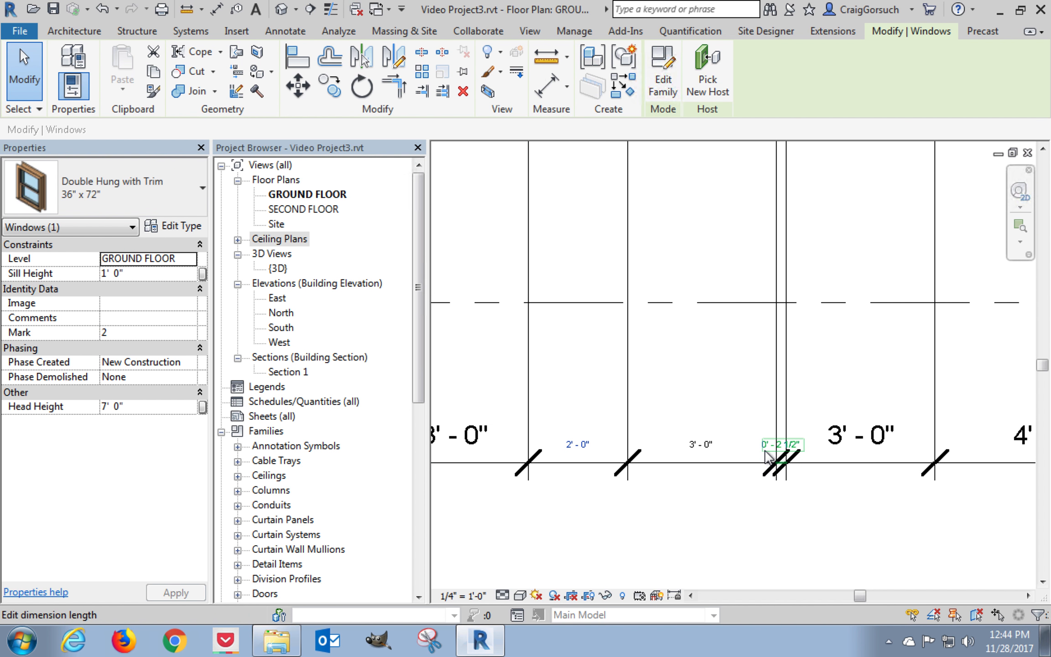
scroll(760, 546, down, 2)
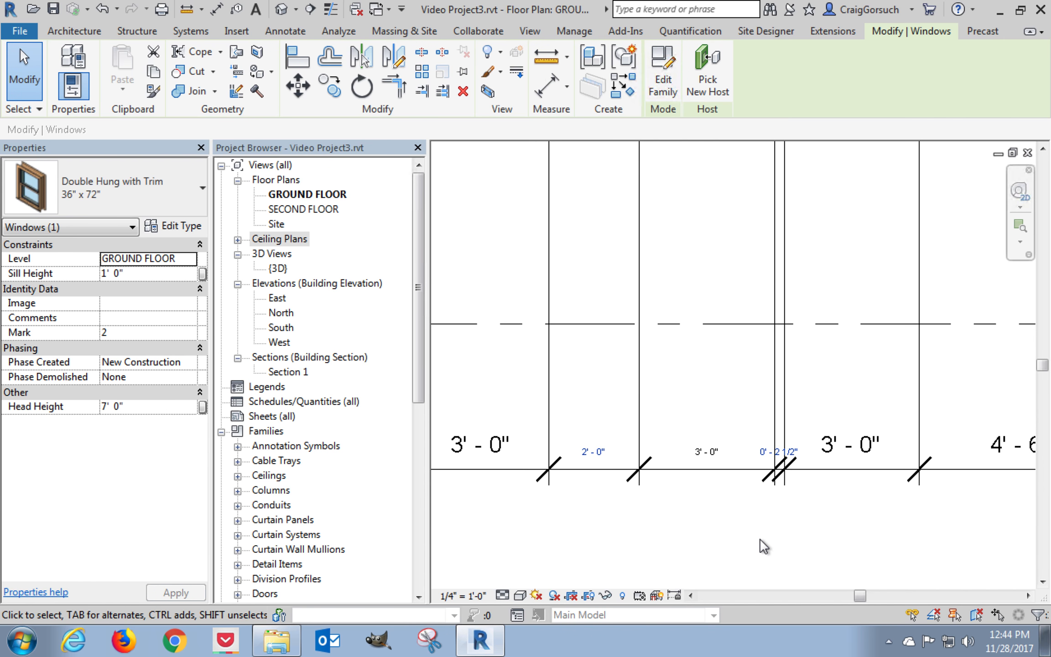
scroll(752, 540, down, 1)
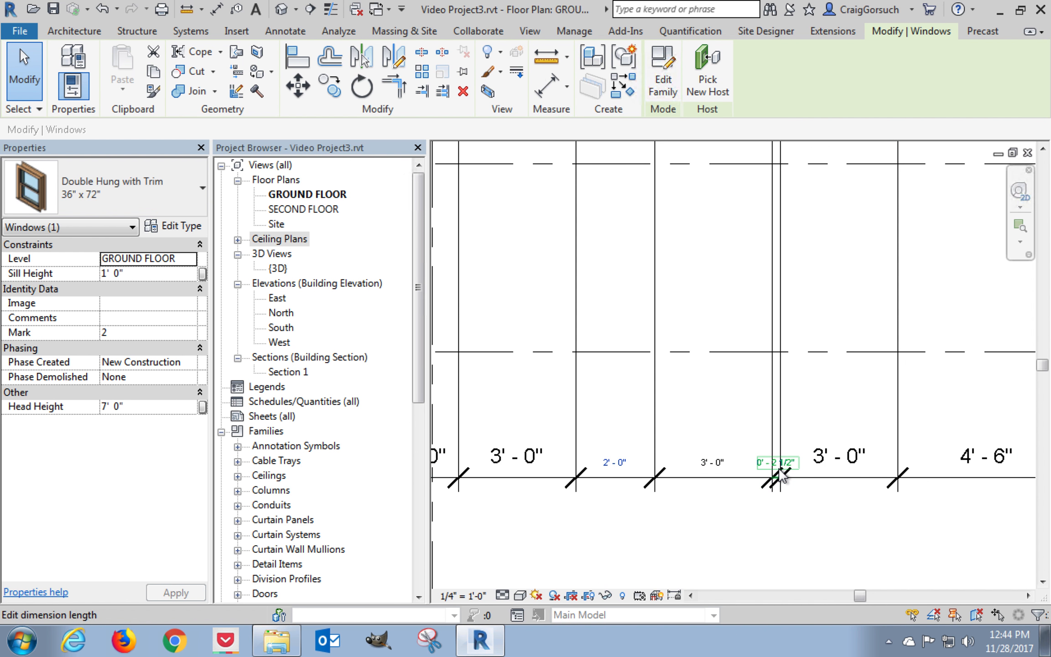
scroll(704, 549, down, 3)
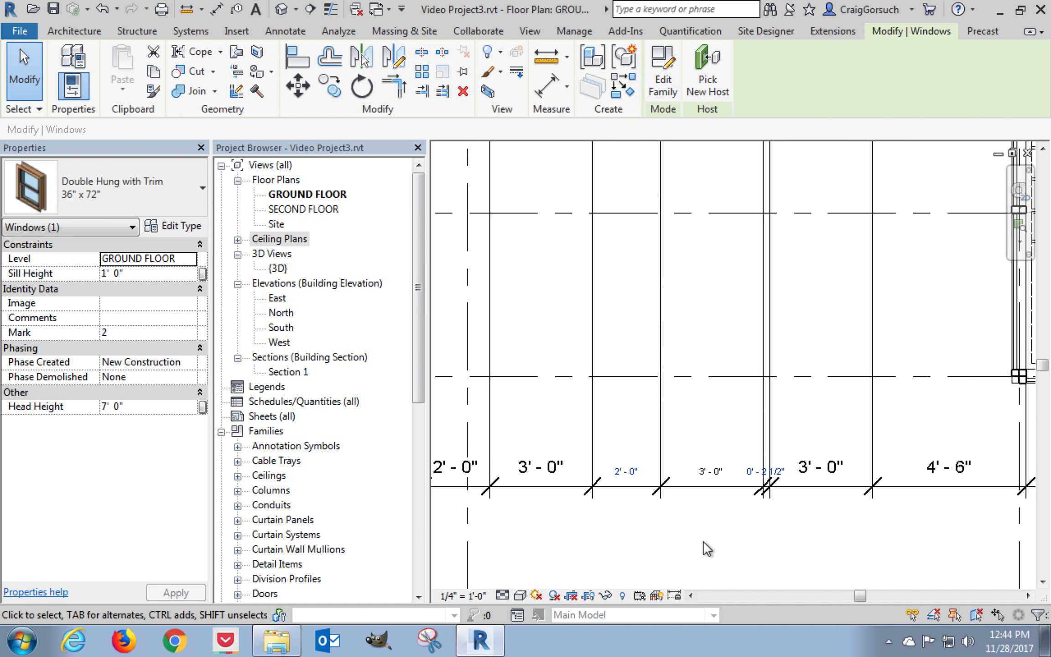
scroll(706, 549, down, 5)
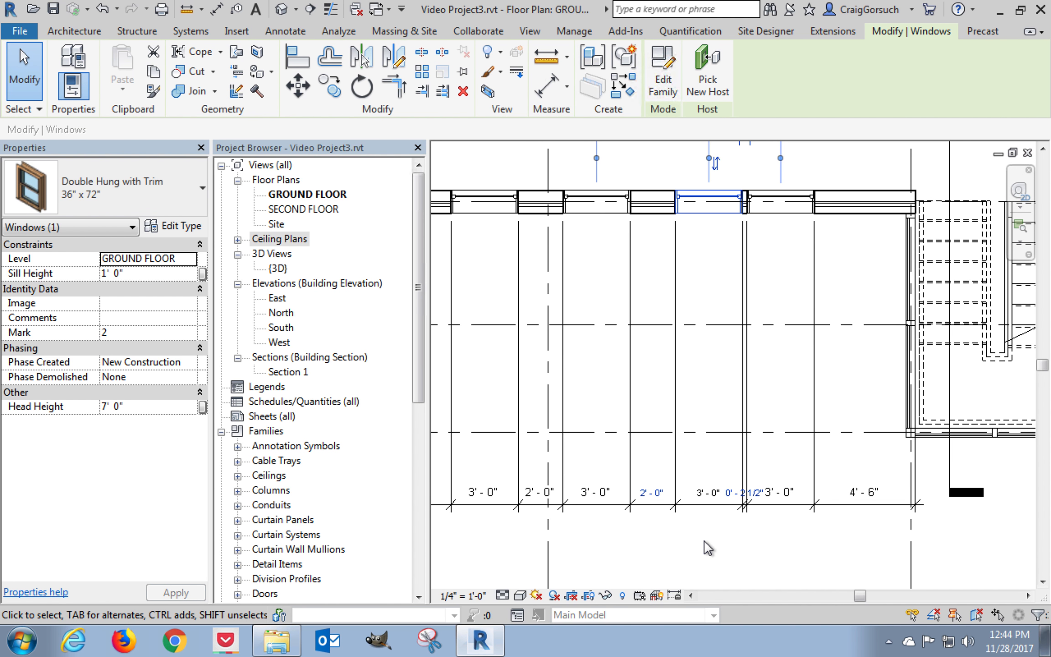
click(704, 541)
Move the three western double hung windows 1'-9 1/2" west along the wall.
middle_drag(693, 542, 772, 542)
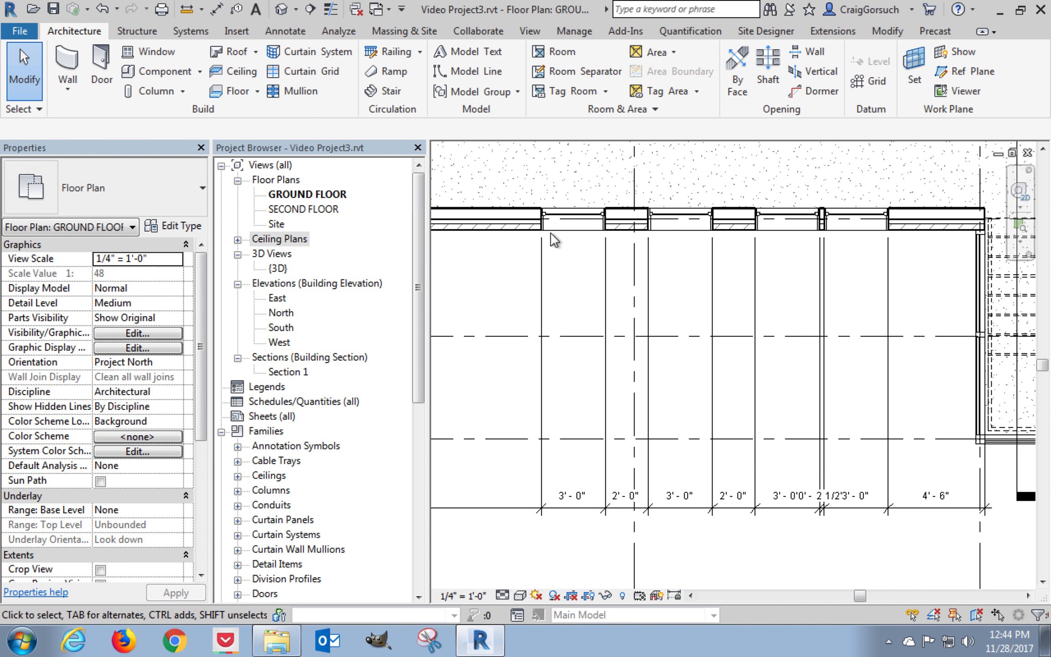
drag(504, 184, 862, 287)
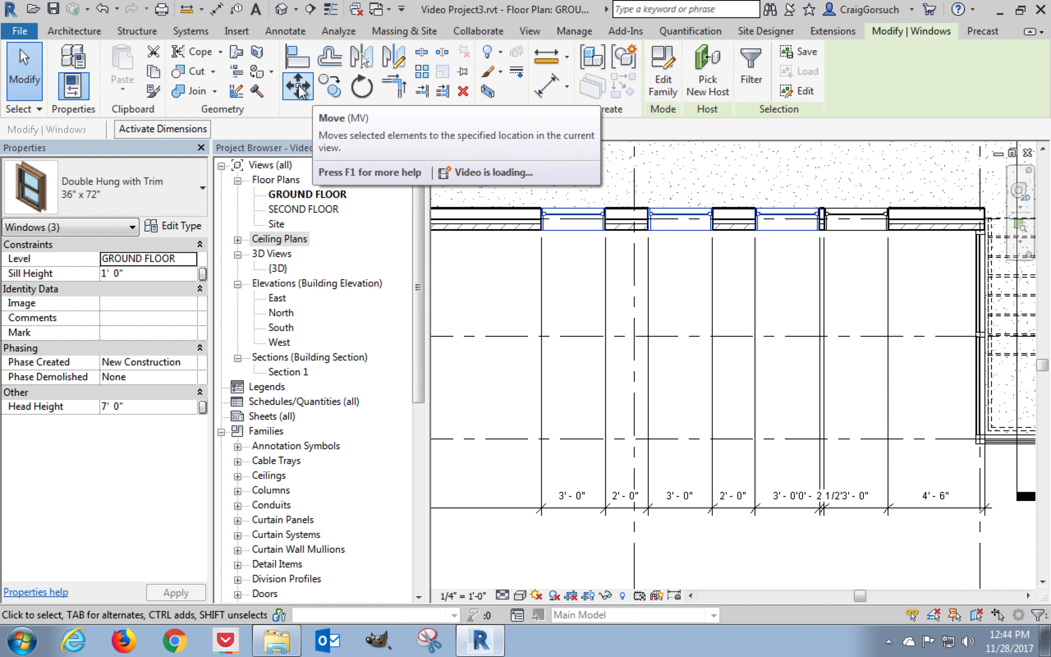
click(297, 85)
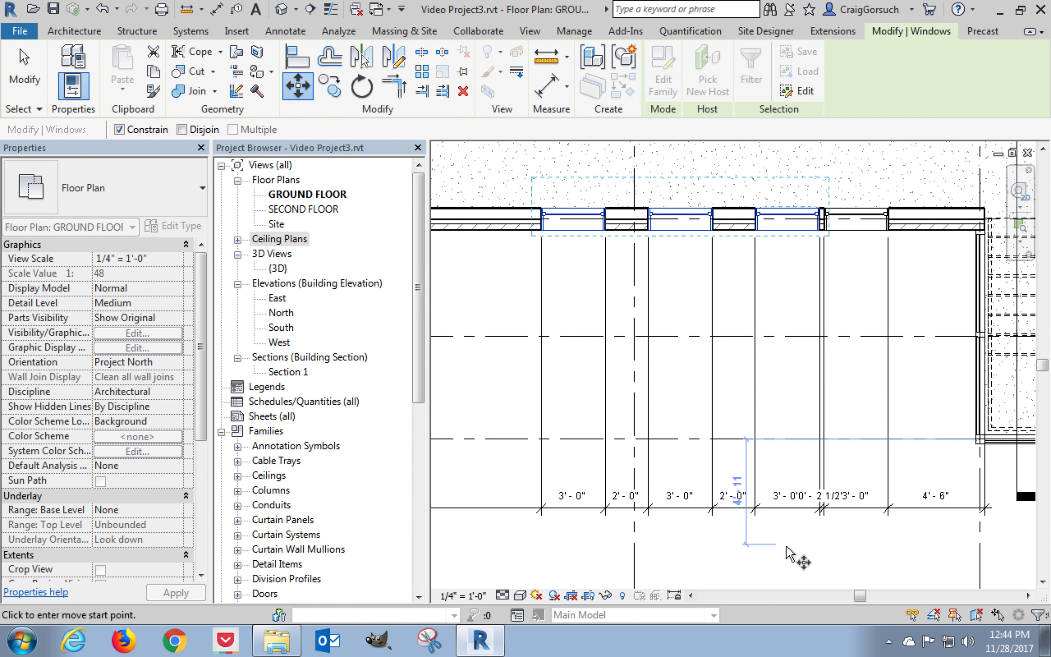
click(786, 553)
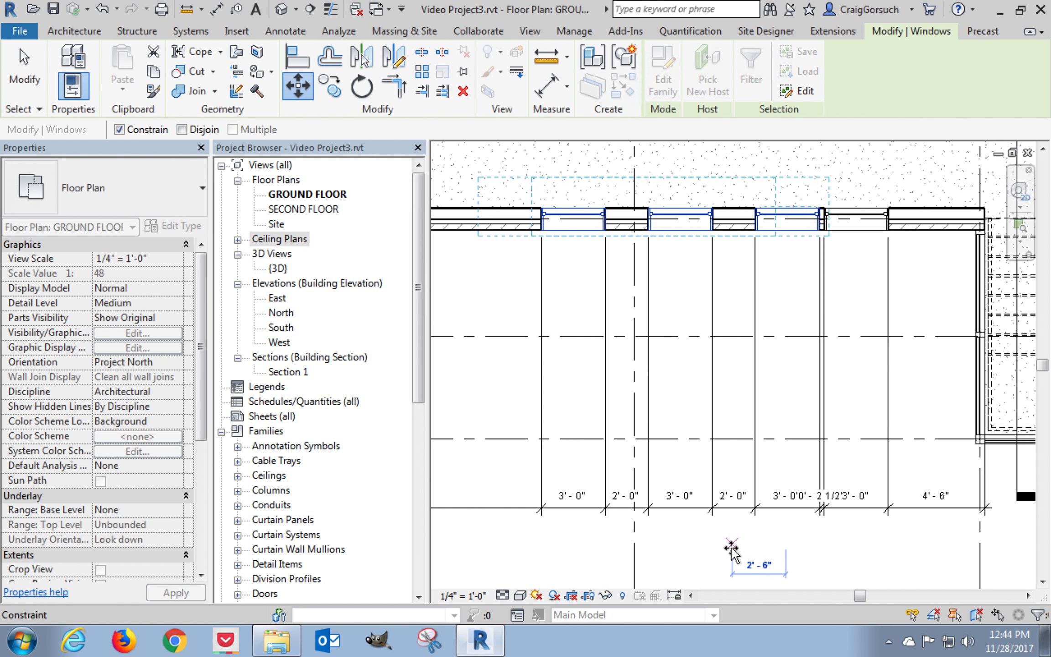
text(1 9)
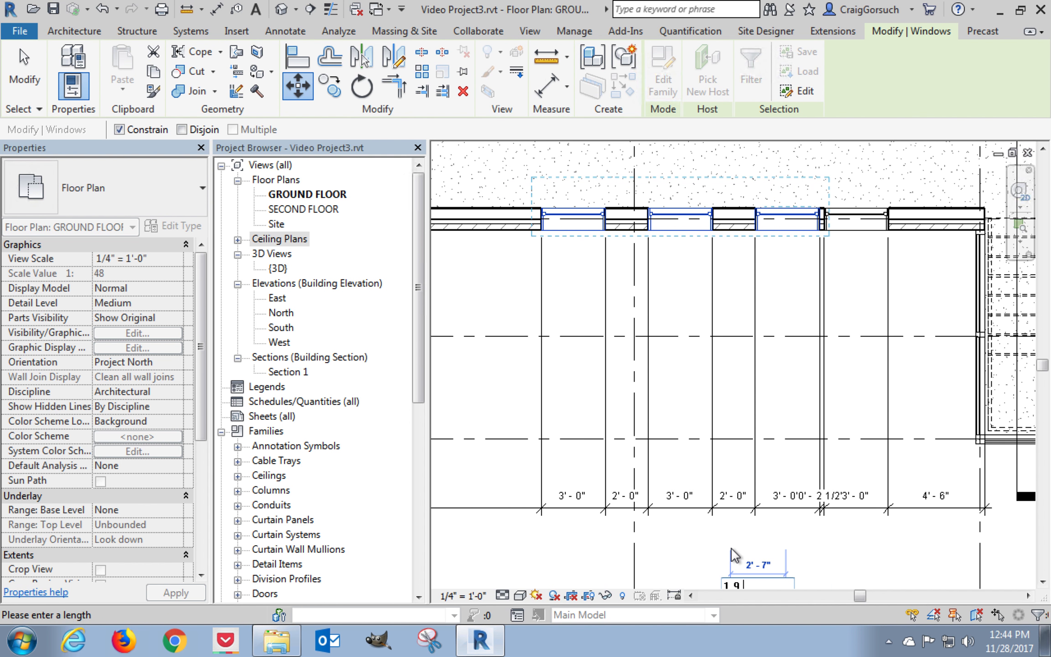
text( 1/2)
key(Return)
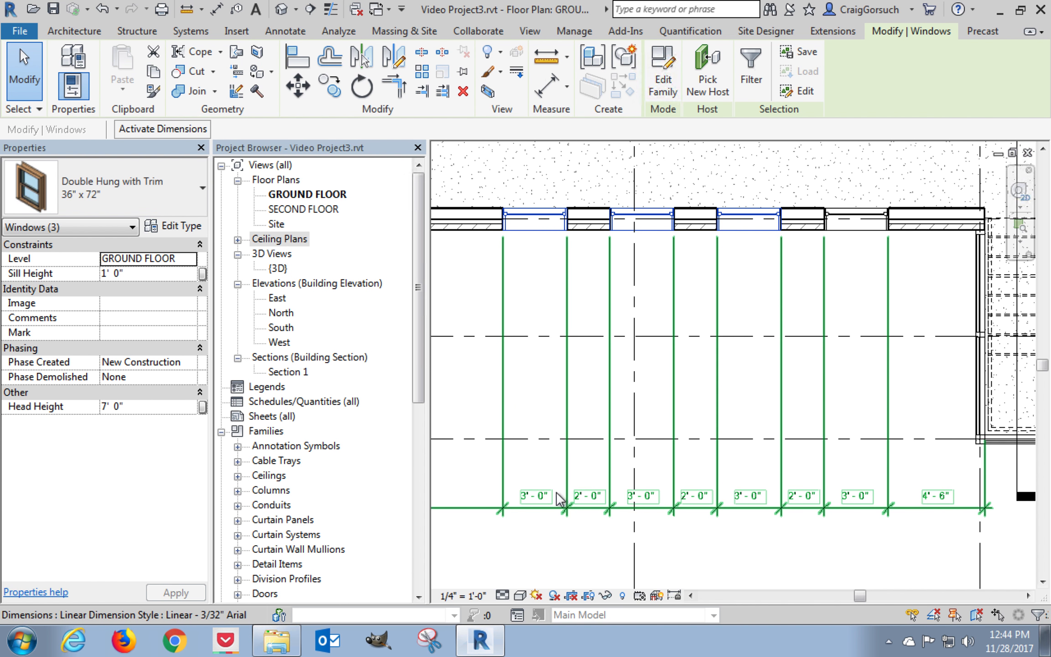
click(546, 548)
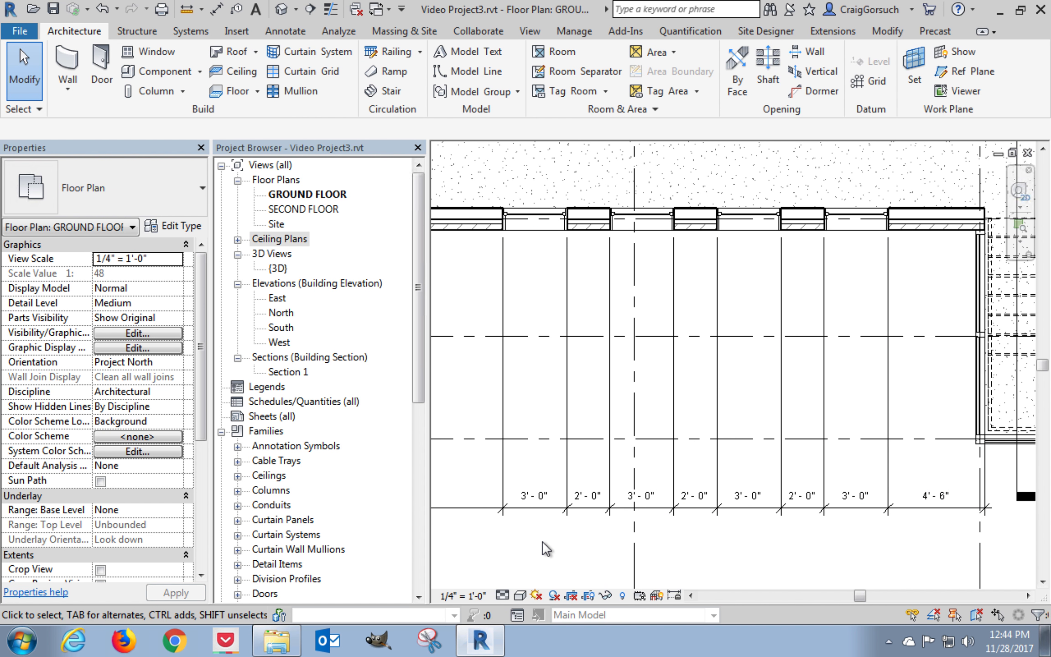
Check the dimension between grid 1 and the westernmost window, and the window row in the overall floor plan.
middle_drag(550, 553, 807, 554)
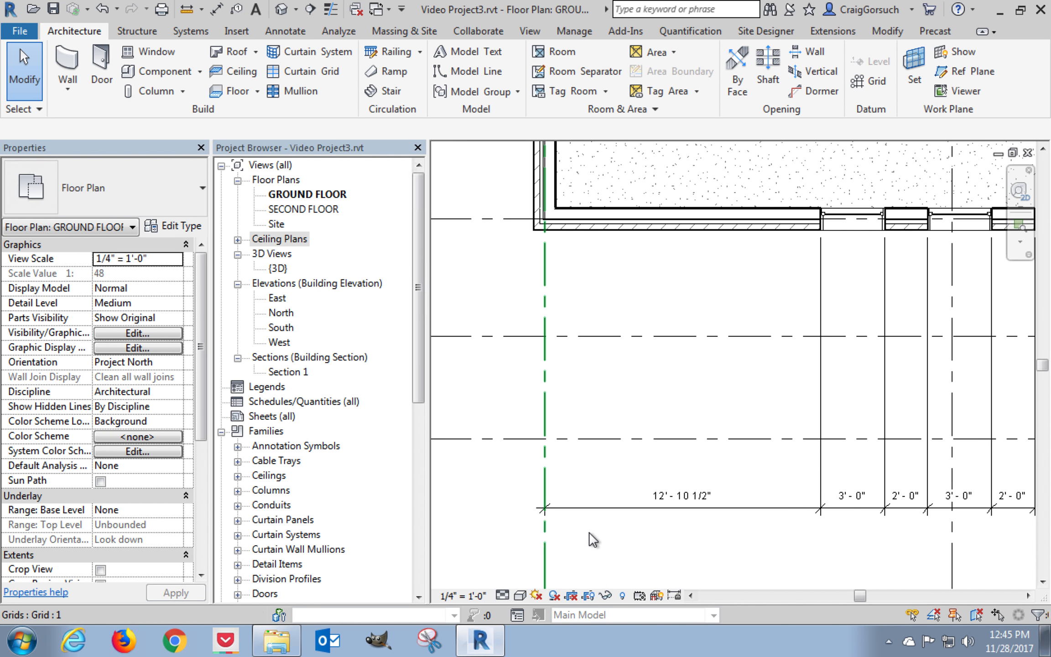
scroll(594, 532, up, 2)
scroll(672, 529, down, 2)
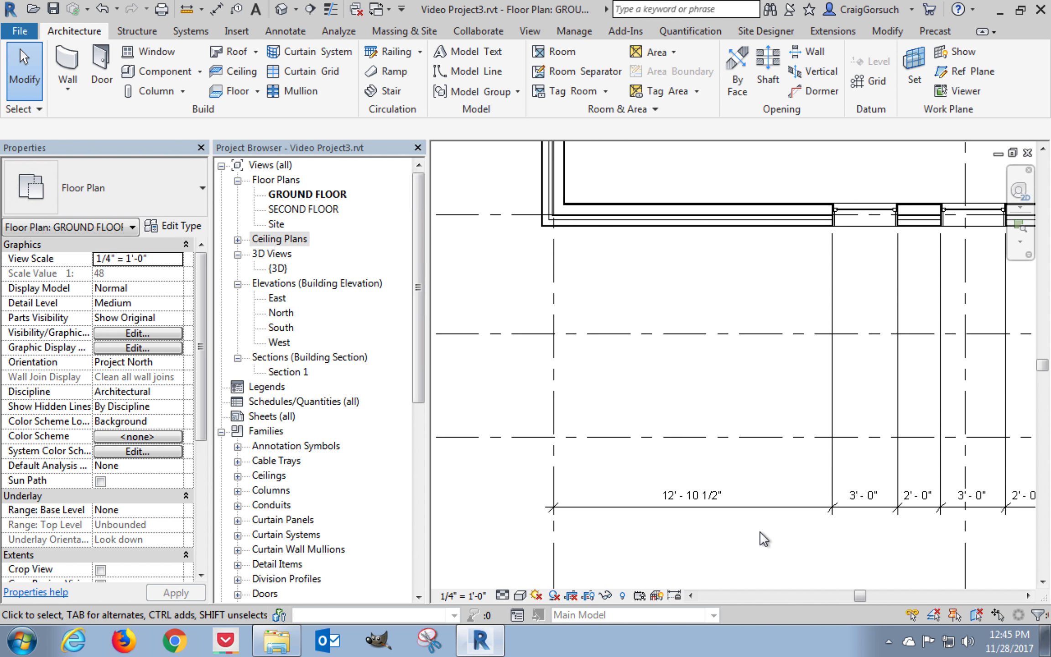
scroll(566, 492, down, 3)
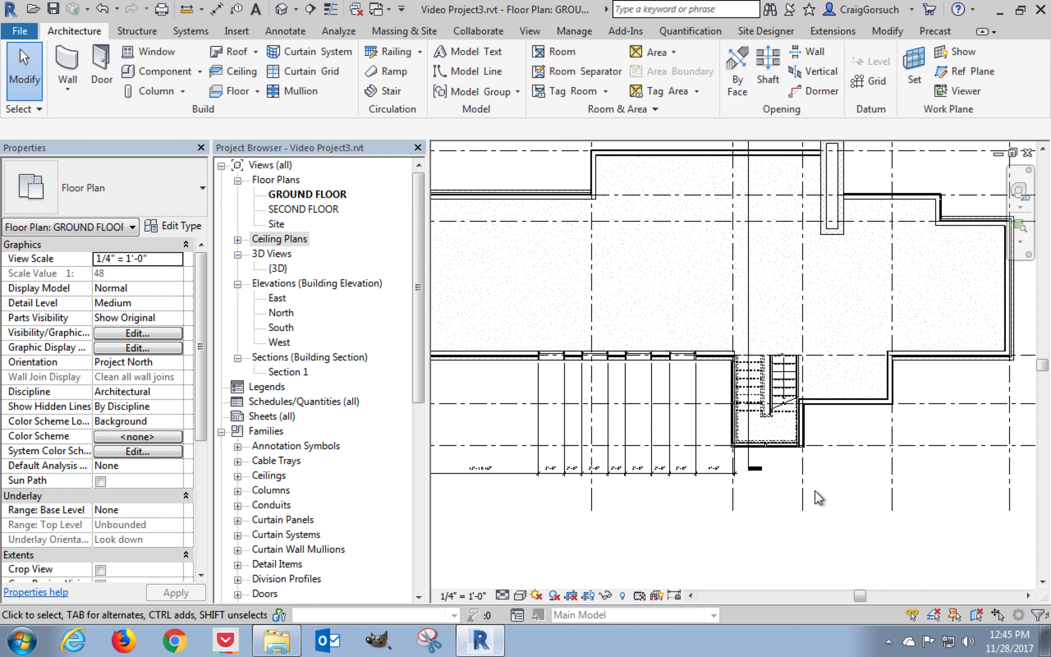
Place two windows similar to the existing 36" x 72" double hung one in the grid D wall, 3'-6" from grids 5 and 6.
scroll(862, 485, up, 1)
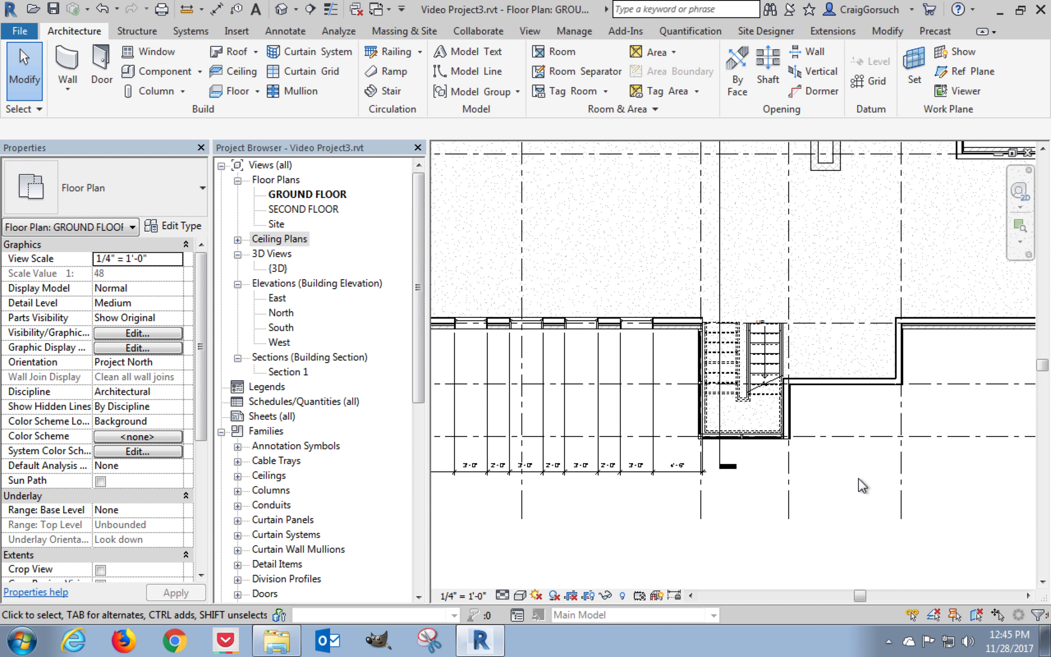
scroll(862, 485, up, 1)
middle_drag(862, 485, 743, 507)
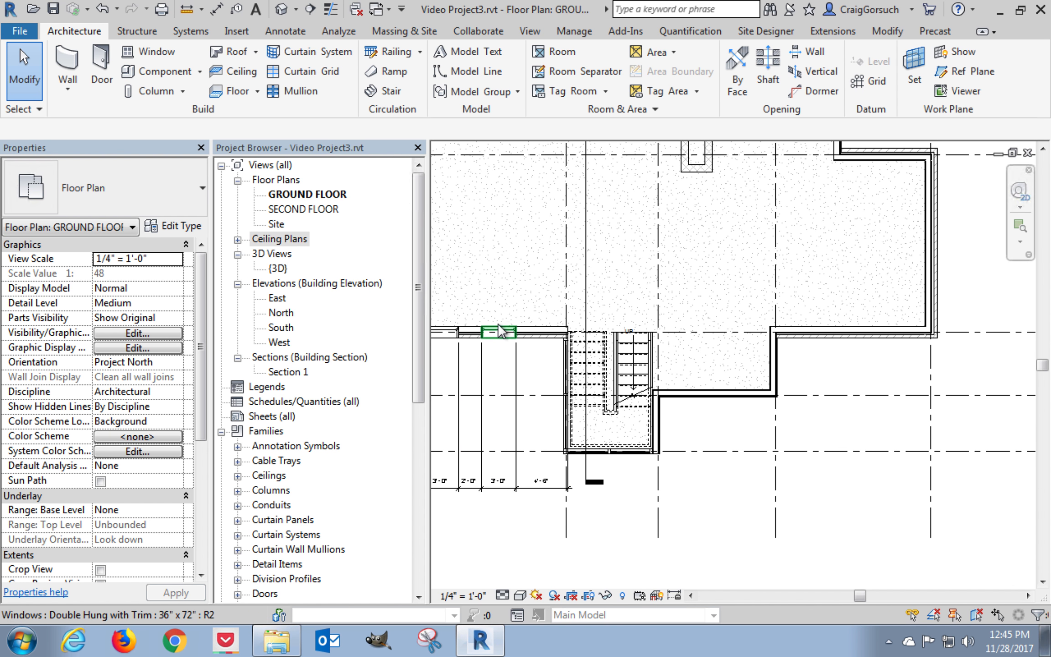
scroll(498, 328, up, 2)
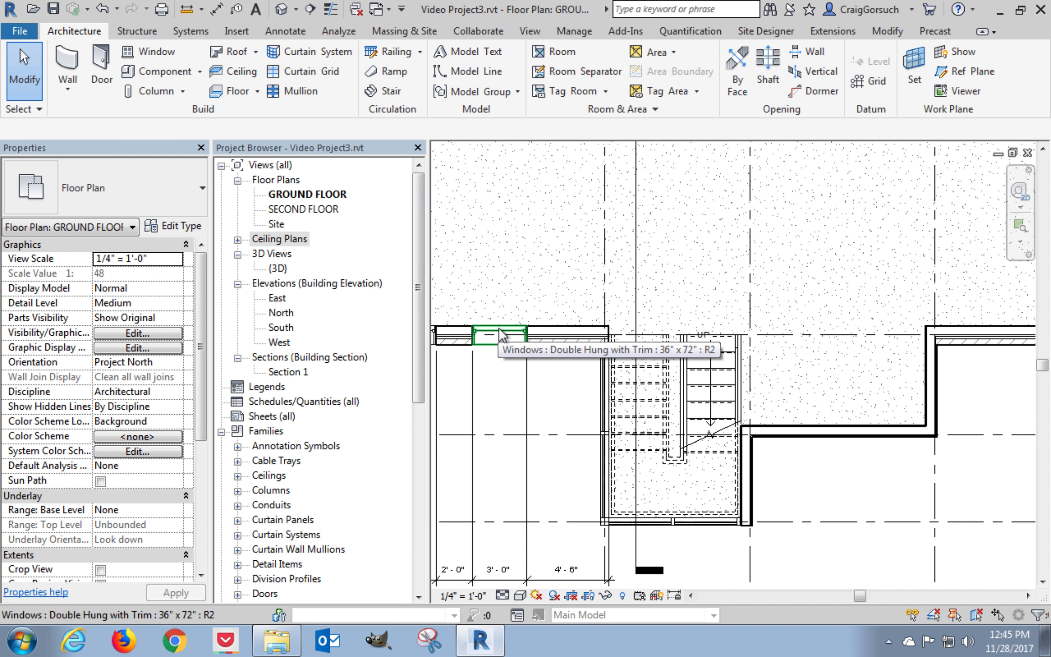
click(499, 329)
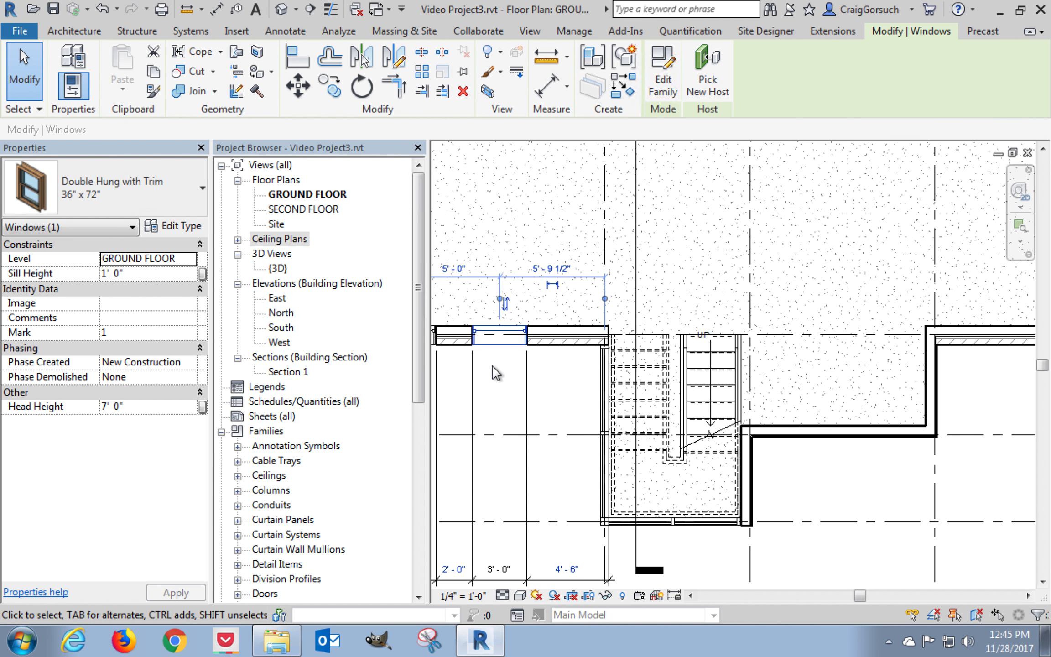
click(629, 93)
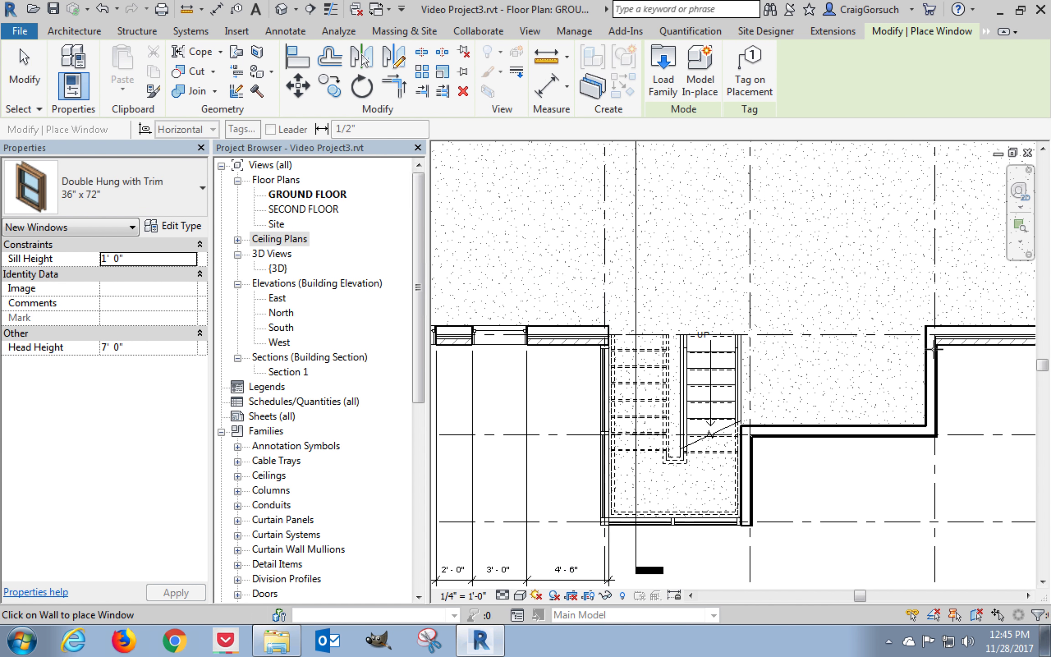
middle_drag(994, 327, 633, 298)
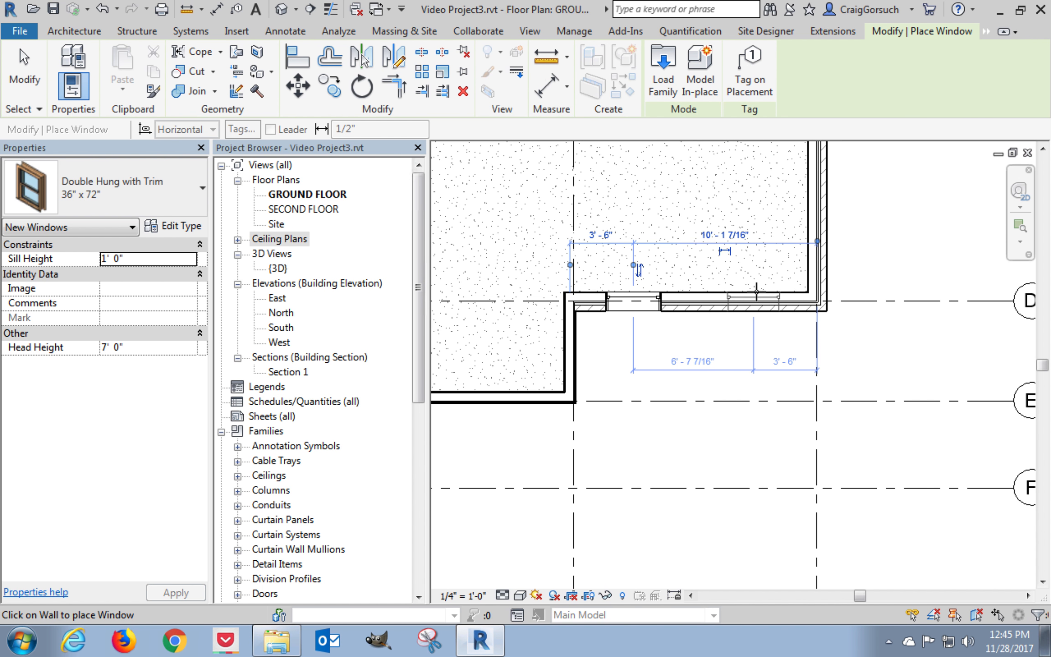
click(638, 270)
Place a 36" x 72" double hung window near each end of the east wall and one in the short north wall along grid C.
middle_drag(766, 392, 770, 587)
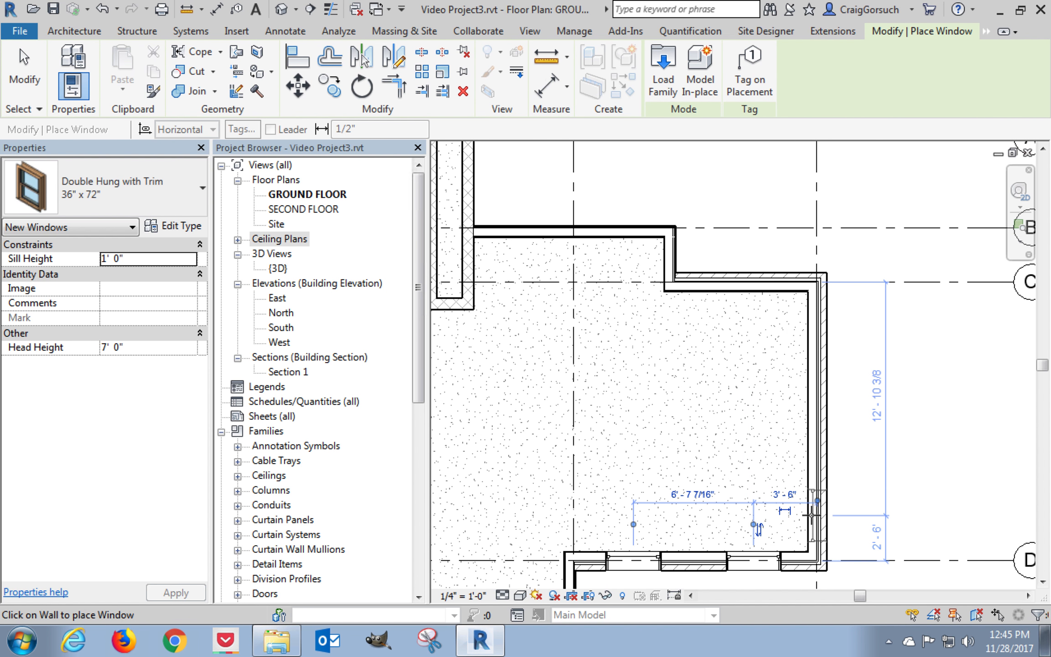
scroll(812, 515, up, 5)
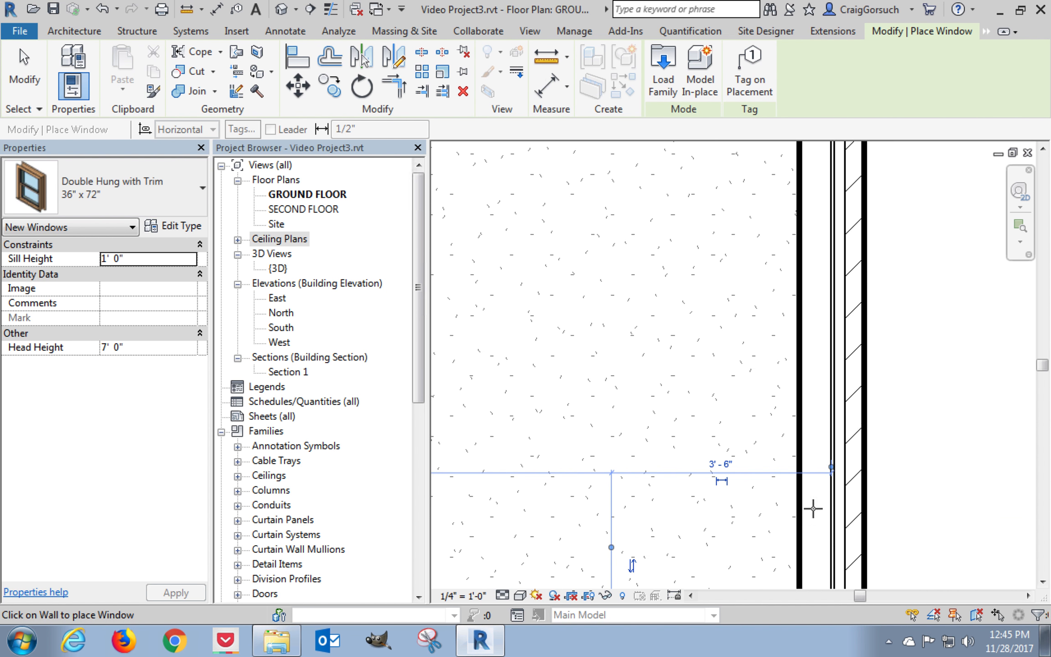
middle_drag(817, 515, 808, 414)
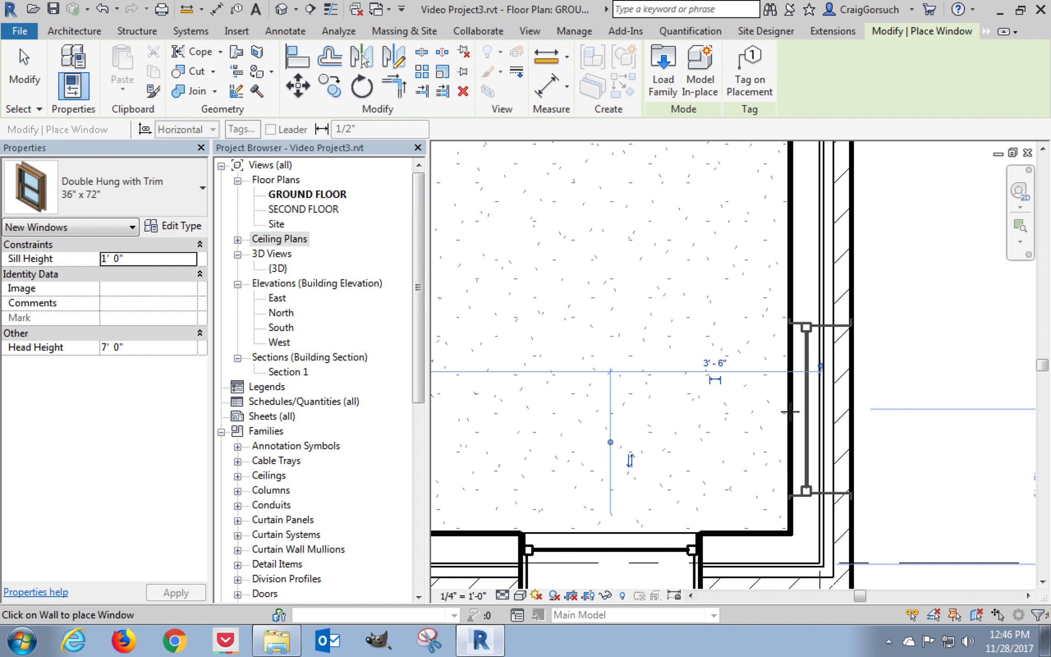
scroll(790, 412, down, 3)
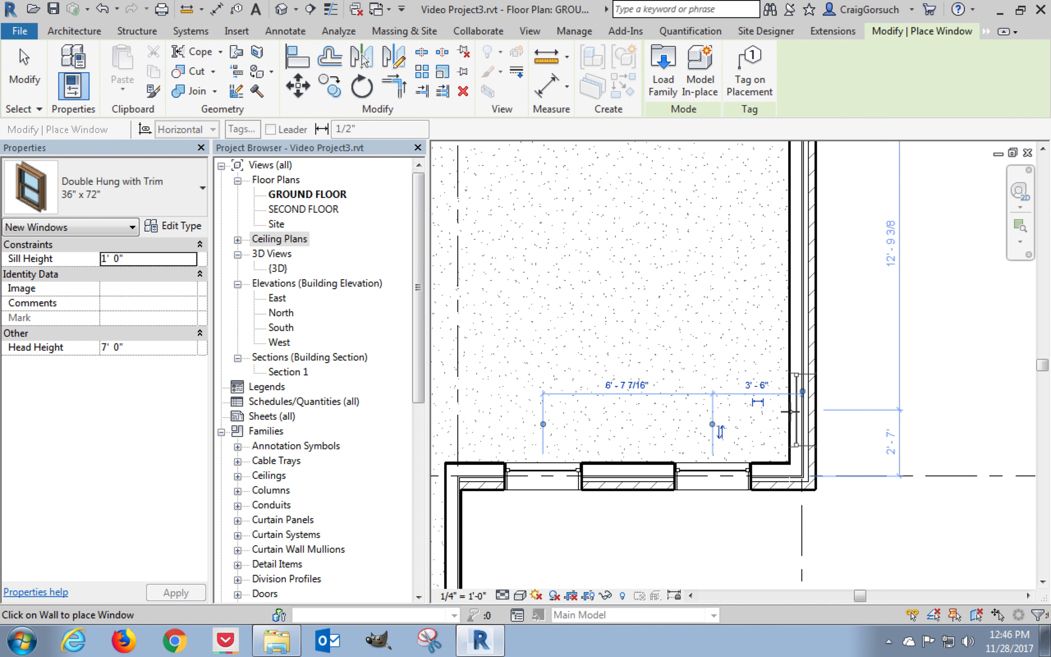
click(790, 411)
middle_drag(773, 273, 774, 465)
click(798, 350)
click(711, 290)
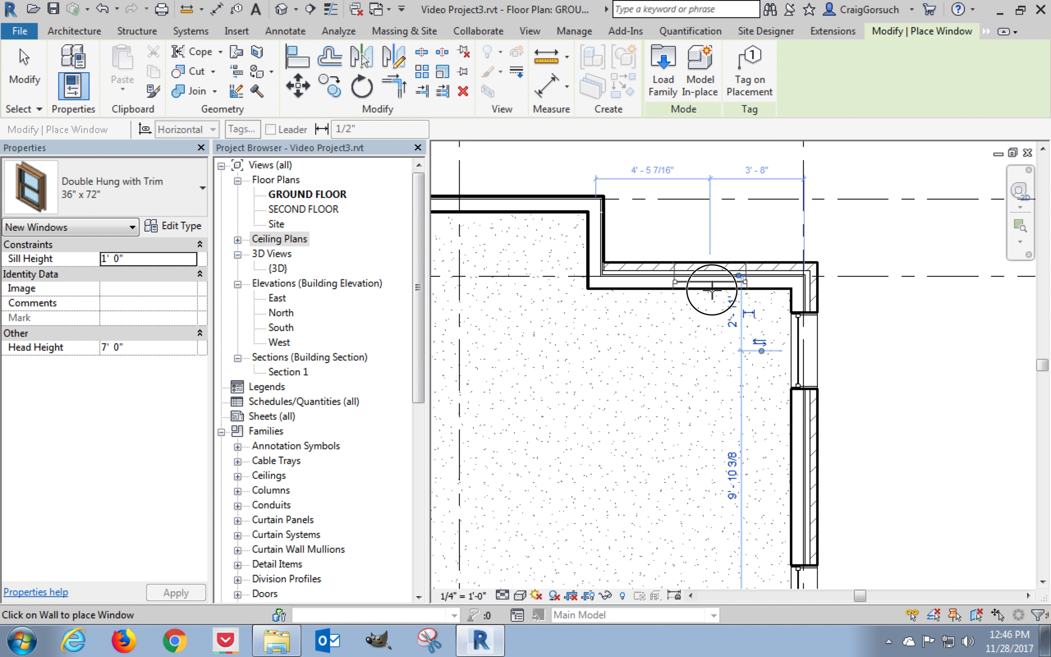
Place one window in the northwest wall along grid B, 5'-0" from its east end, and one midway along the west wall.
middle_drag(722, 354, 923, 357)
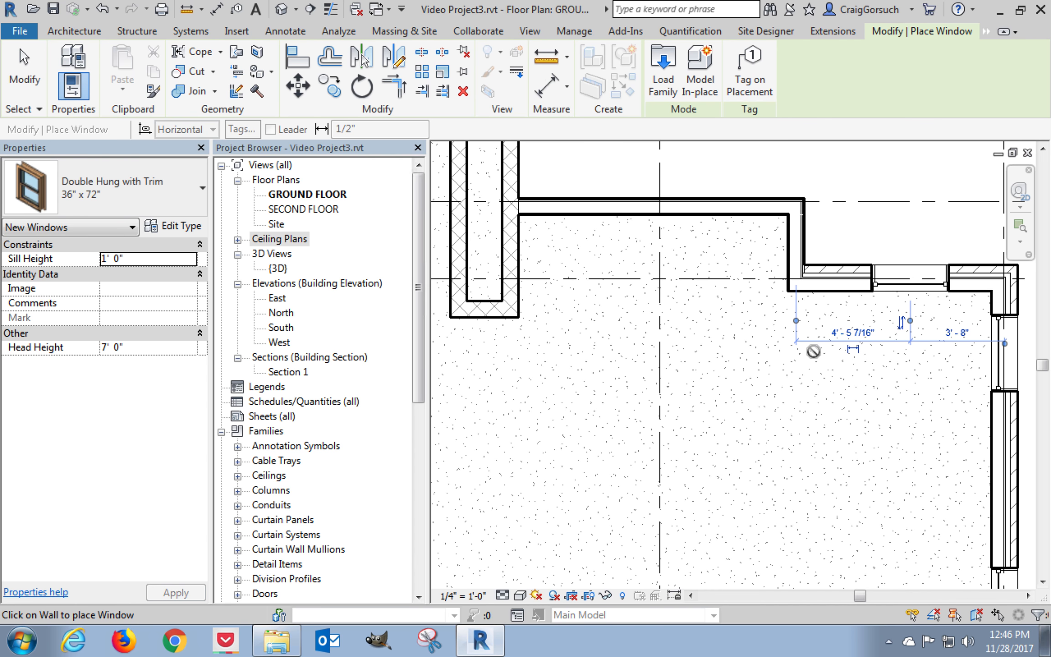
scroll(816, 350, down, 5)
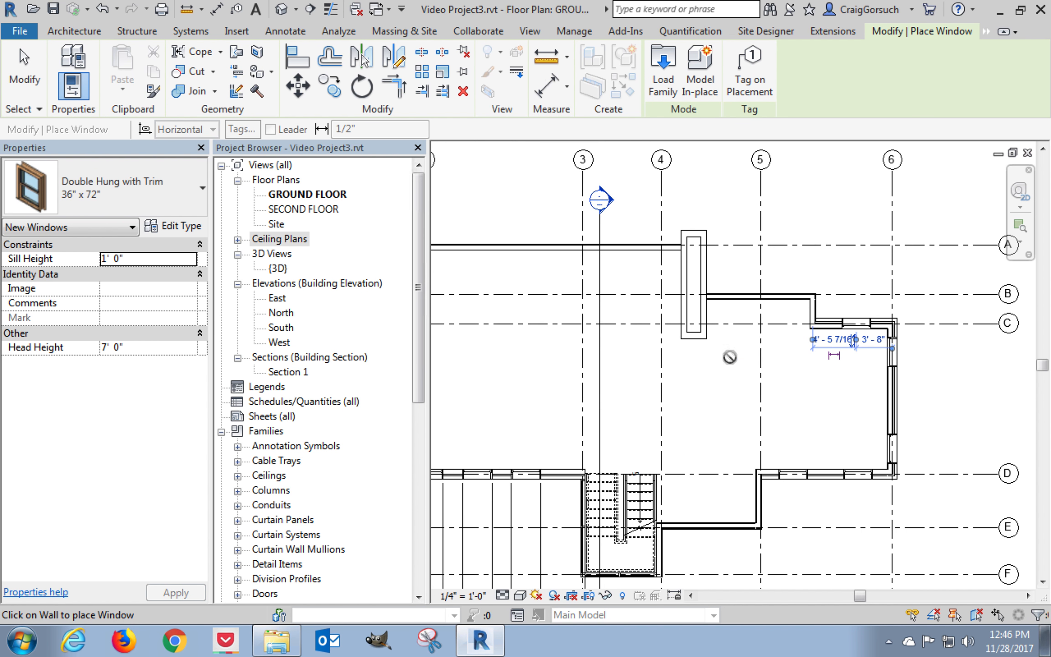
middle_drag(500, 324, 900, 310)
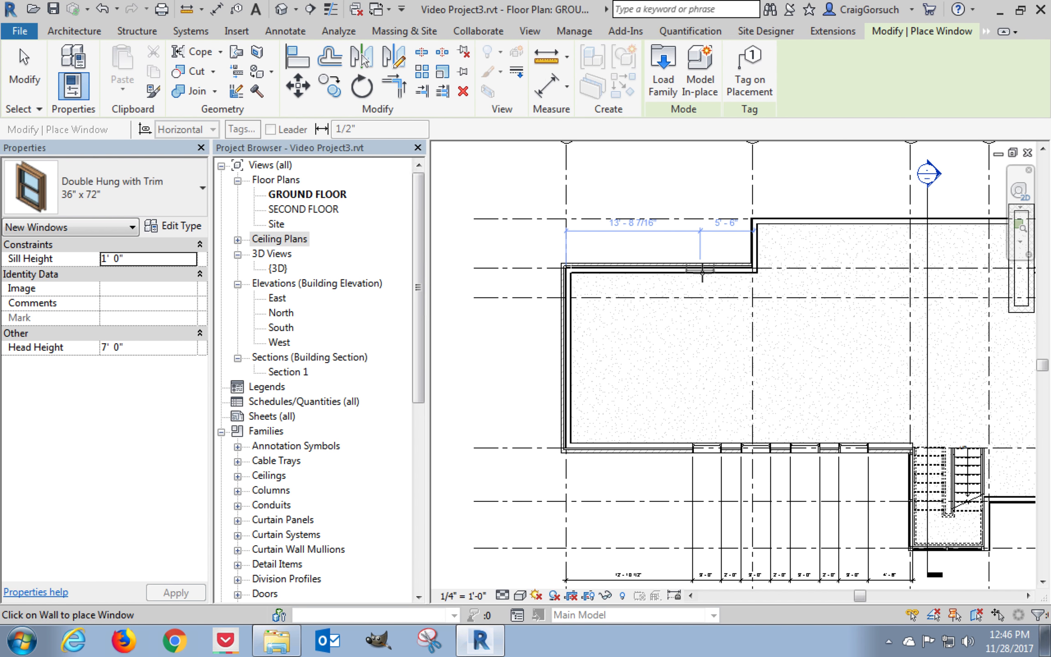
click(705, 273)
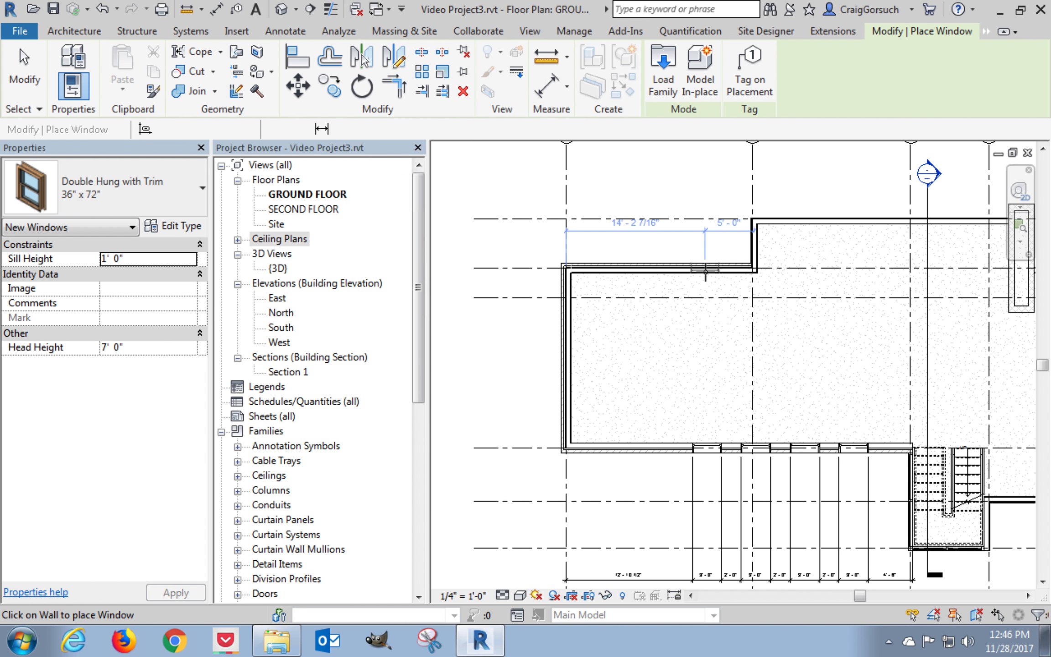
click(571, 358)
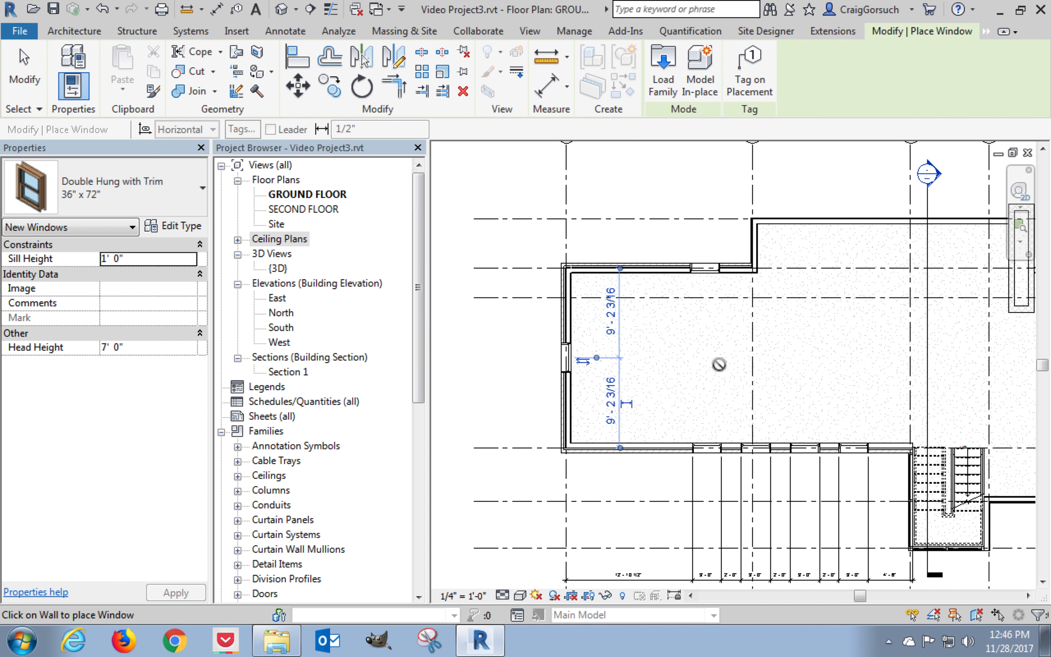
middle_drag(718, 363, 531, 316)
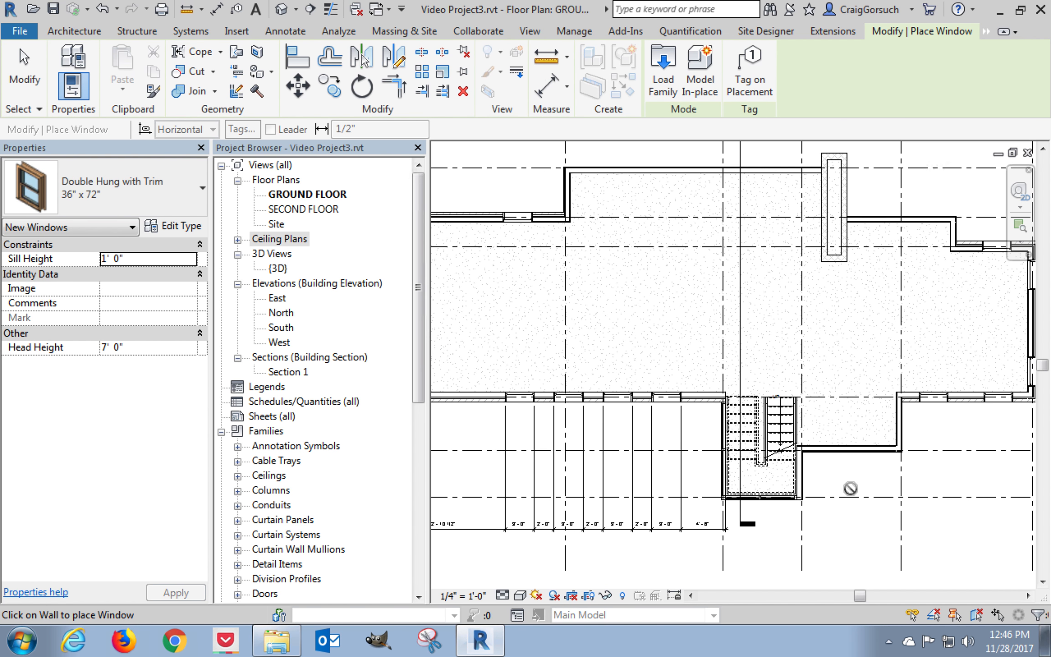
key(Escape)
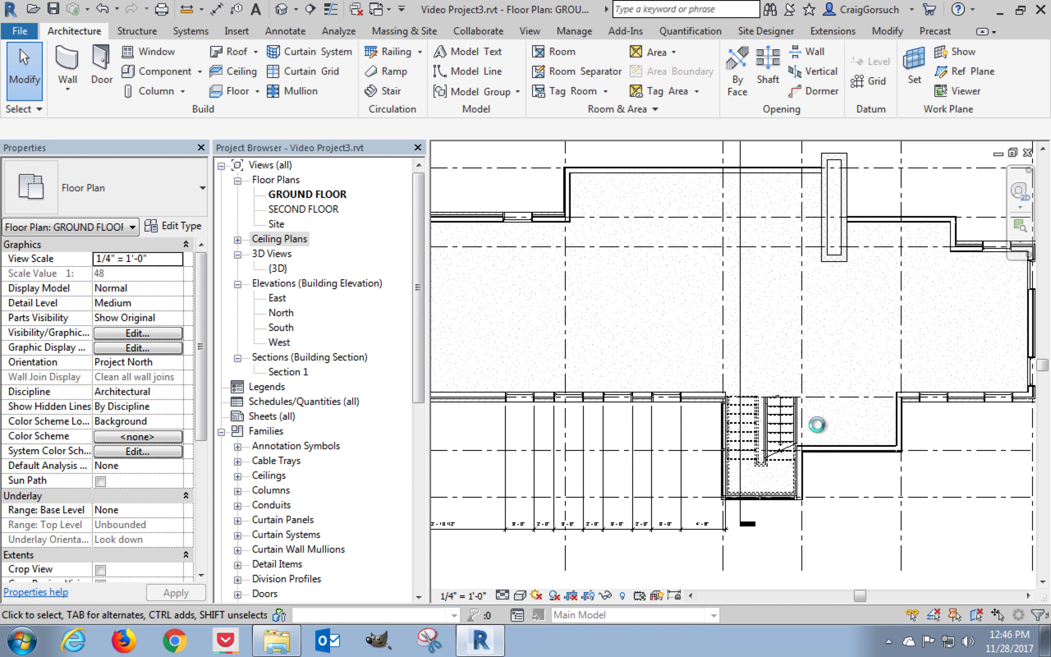
Extend the existing south dimension string eastward with witness lines at the stair's east wall, grid 4 and grid 5.
middle_drag(965, 477, 858, 393)
scroll(860, 385, up, 2)
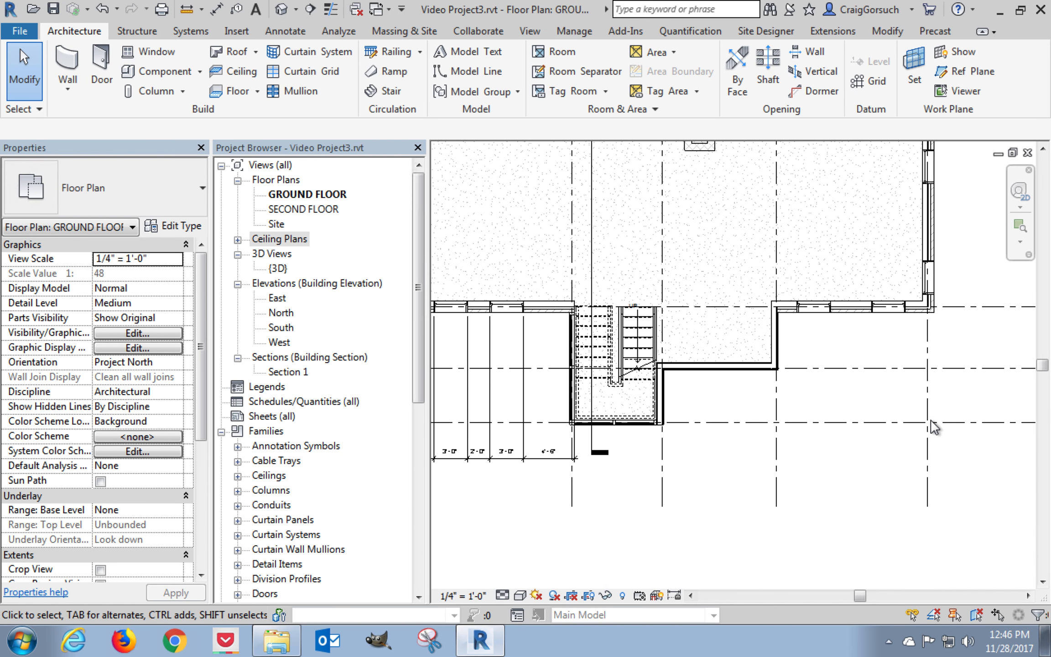
scroll(596, 491, up, 2)
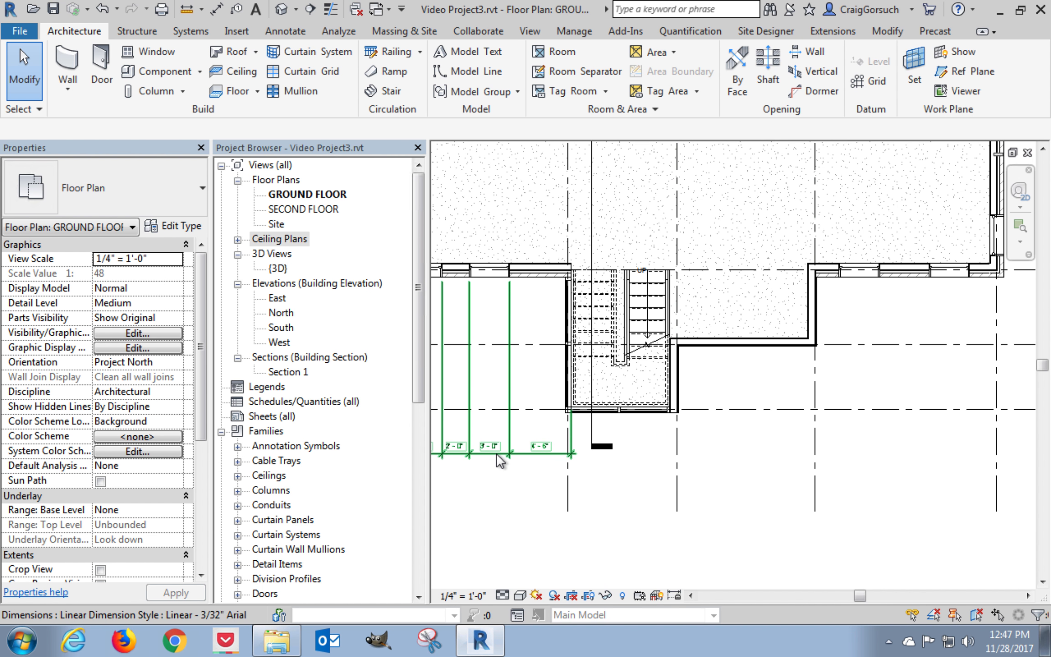
middle_drag(517, 461, 766, 454)
click(769, 454)
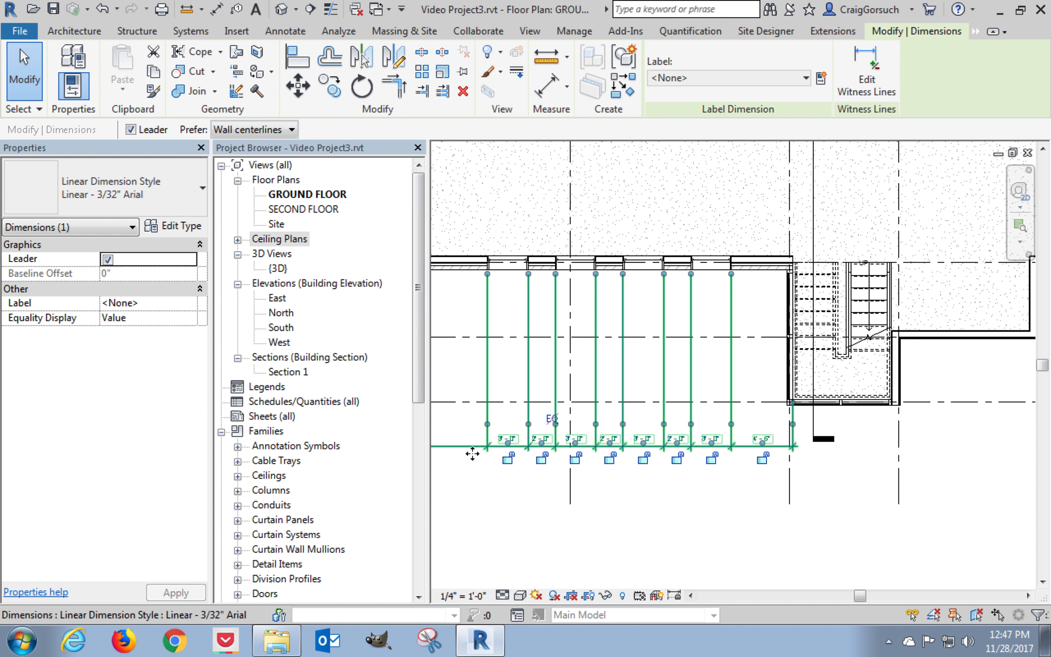
scroll(742, 466, up, 2)
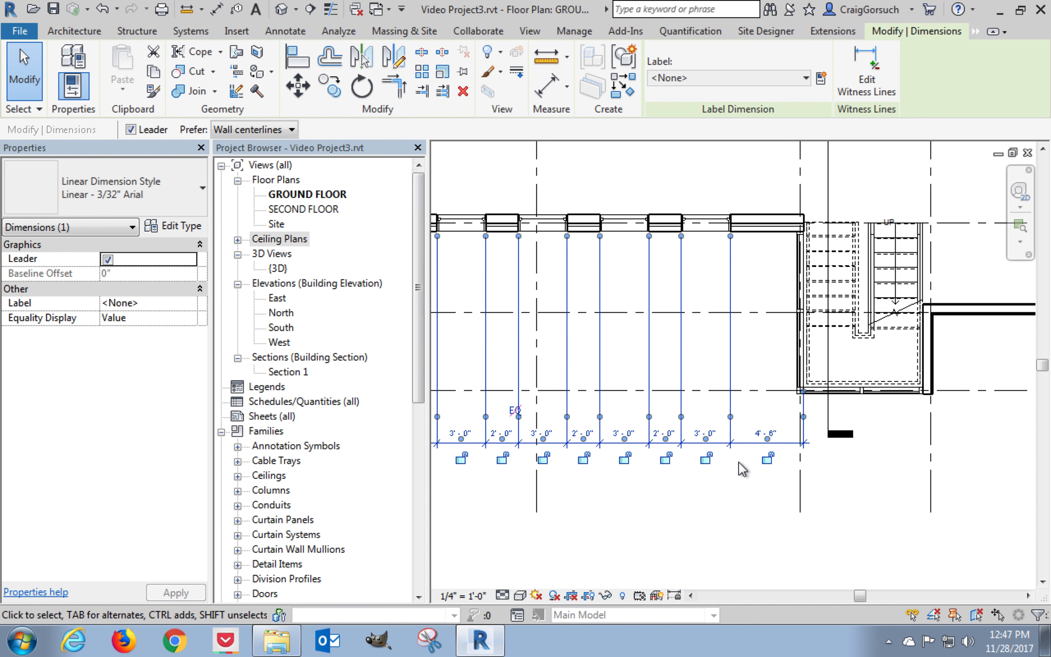
scroll(748, 449, up, 4)
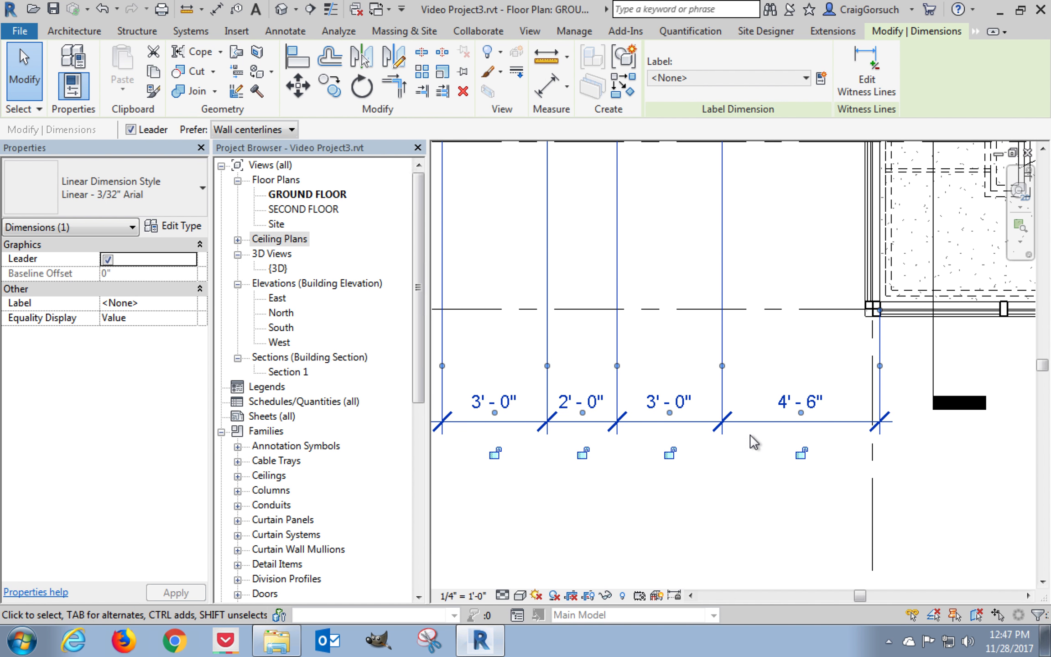
mouse_move(749, 424)
mouse_down()
mouse_move(748, 481)
mouse_move(746, 394)
mouse_move(748, 425)
mouse_up()
scroll(755, 520, down, 3)
middle_drag(753, 522, 573, 519)
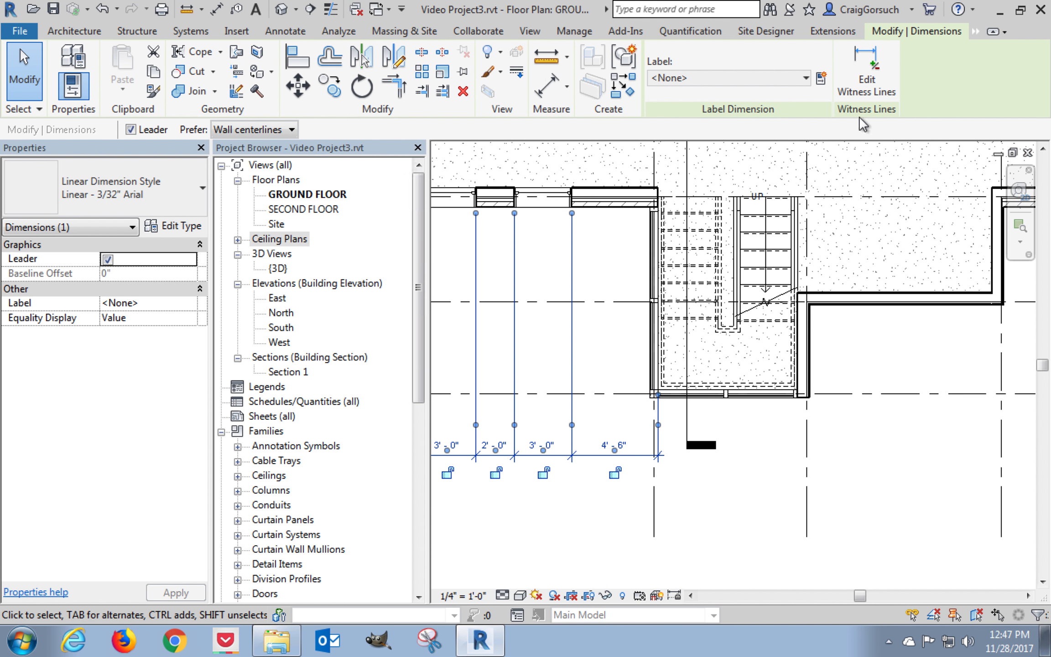
click(872, 78)
scroll(857, 388, up, 1)
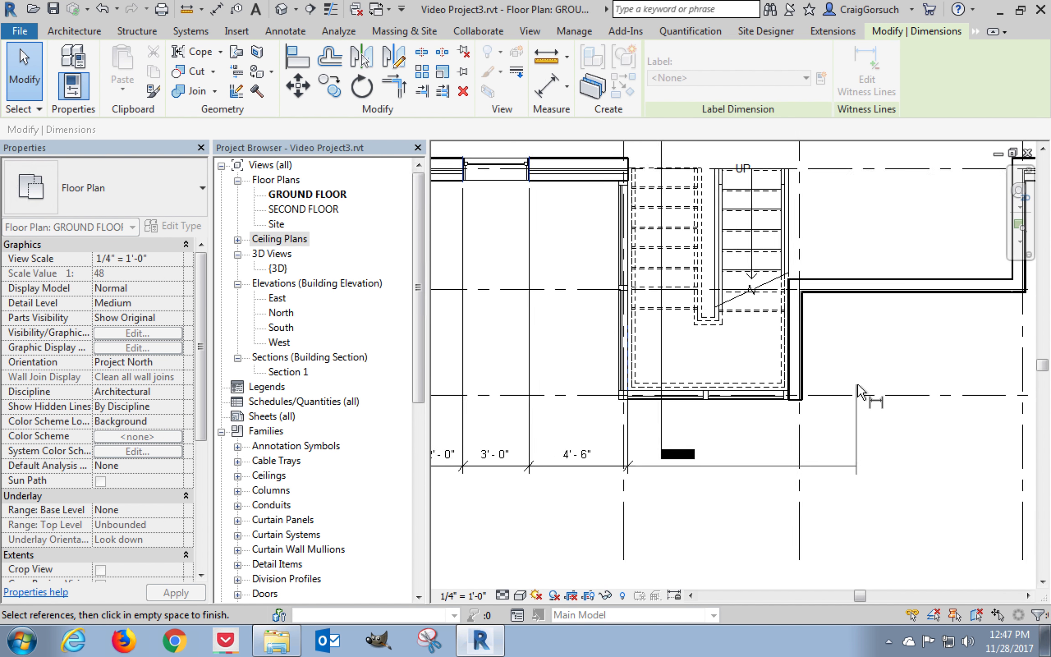
scroll(858, 392, up, 1)
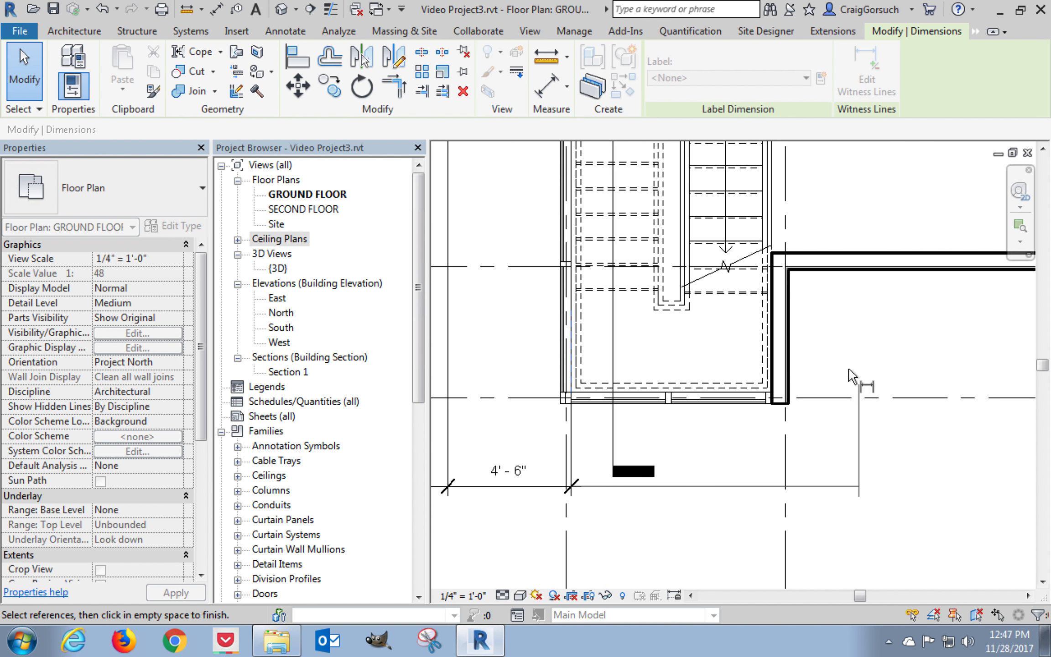
click(775, 378)
click(785, 426)
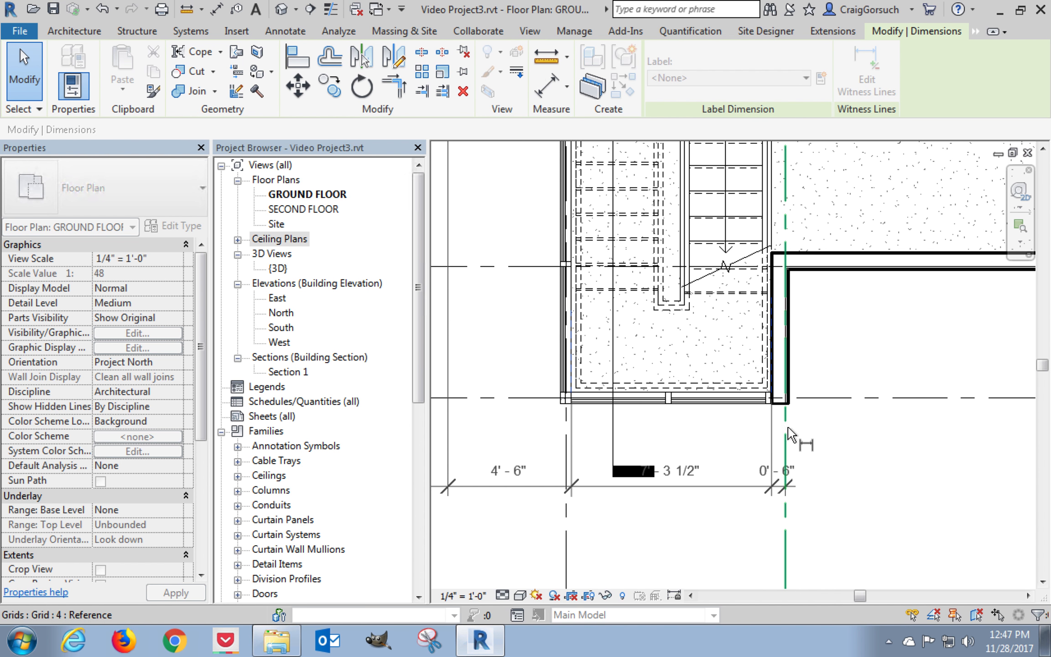
middle_drag(861, 450, 595, 455)
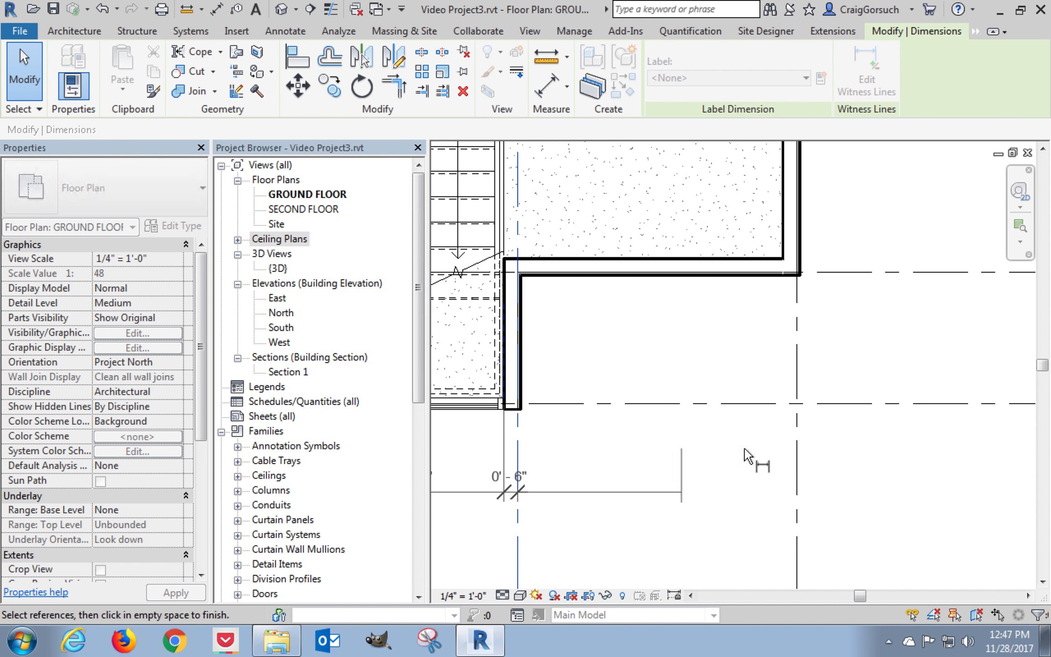
click(796, 449)
Add witness lines at both edges of the two southeast windows and at grid 6 to complete the south dimension string.
middle_drag(800, 450, 563, 260)
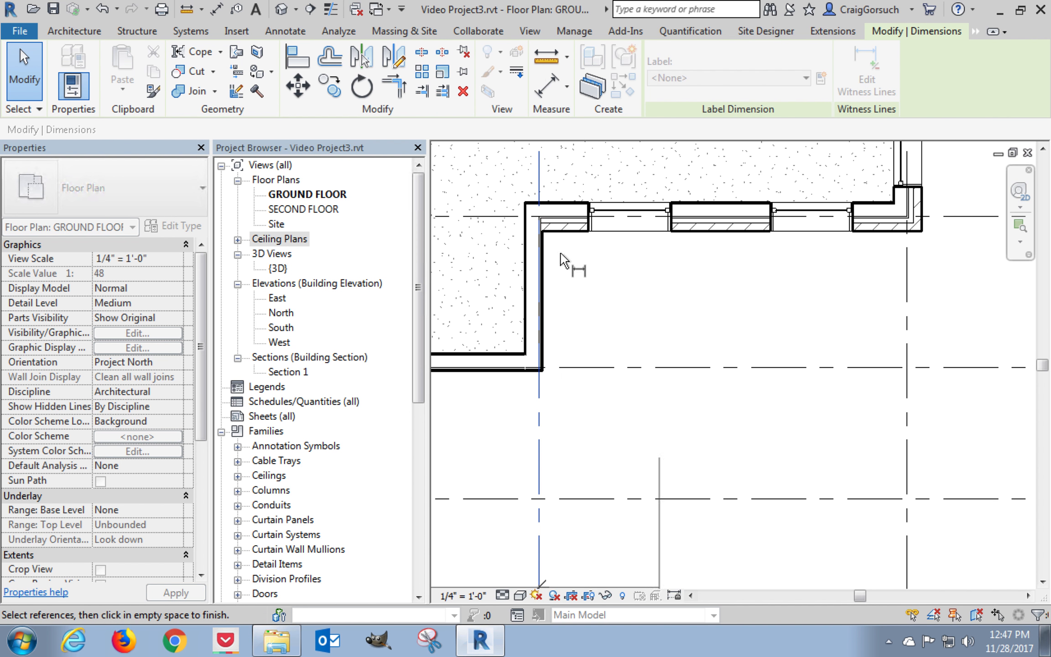
click(588, 230)
click(672, 228)
click(772, 228)
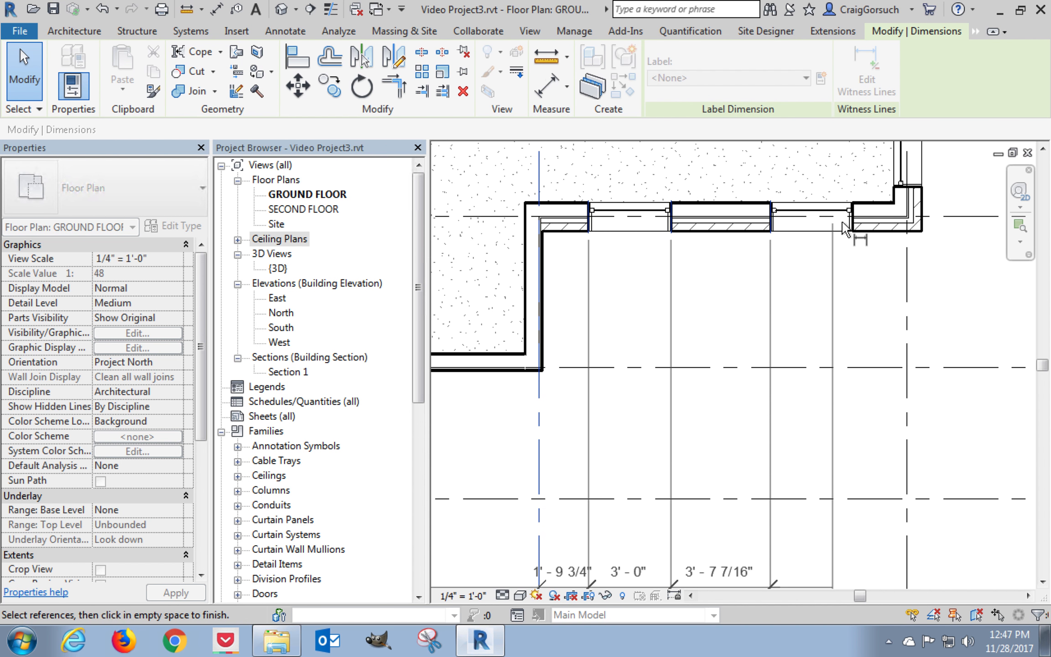
click(852, 221)
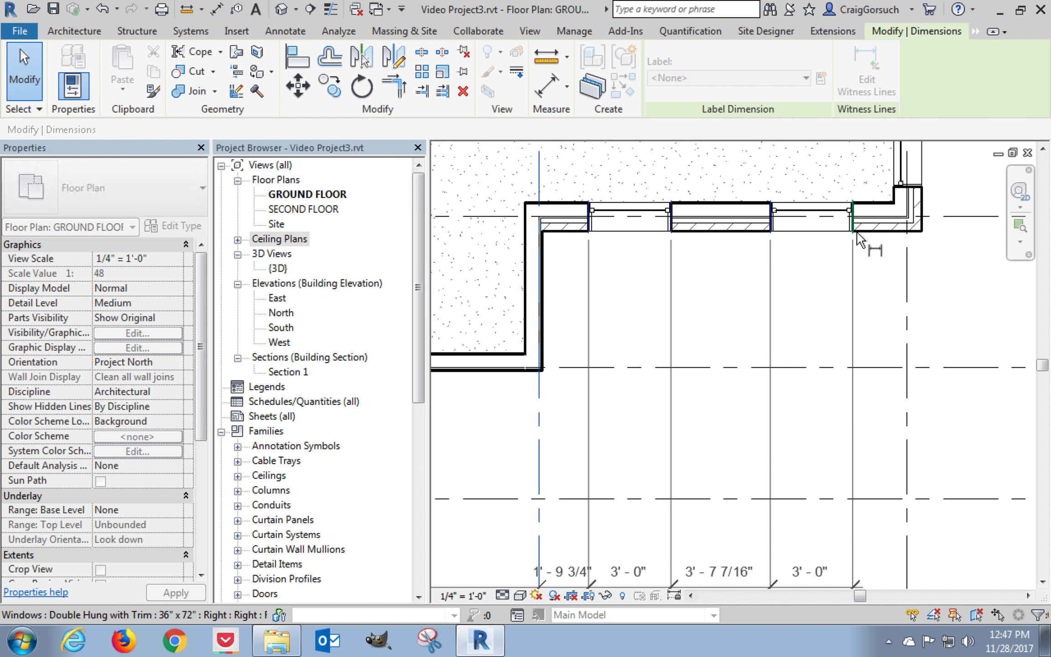
click(907, 325)
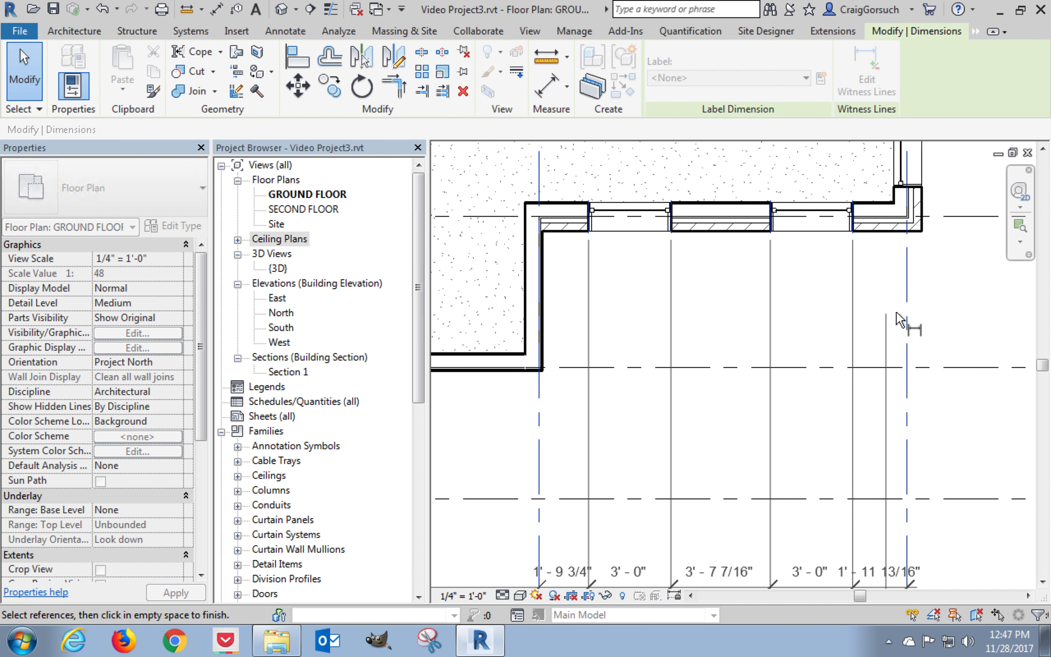
scroll(945, 314, down, 5)
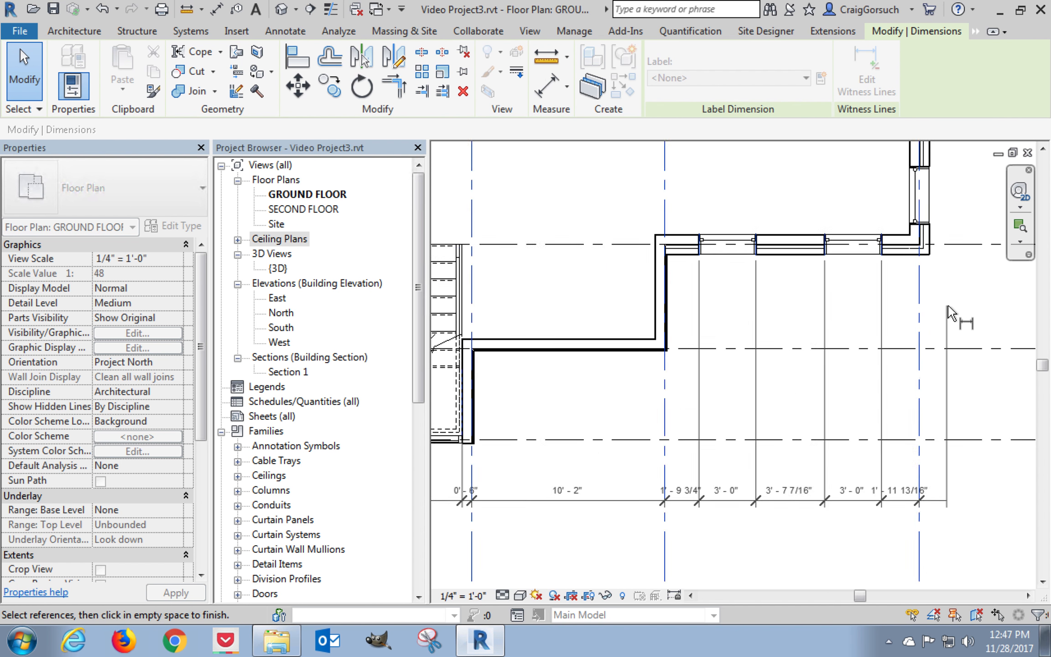
scroll(952, 308, down, 1)
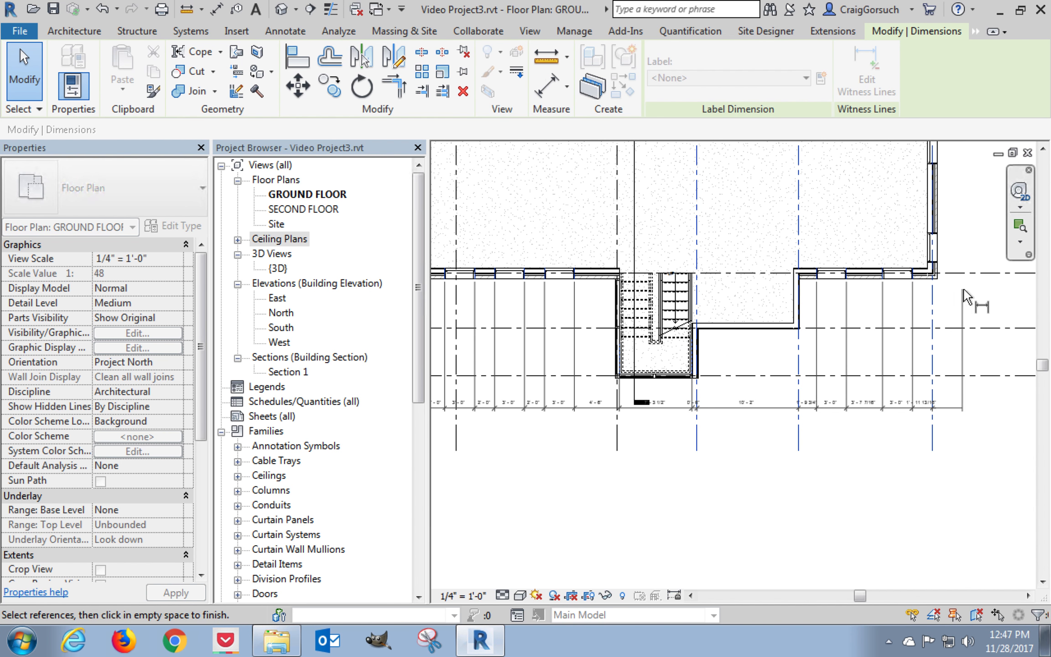
click(963, 289)
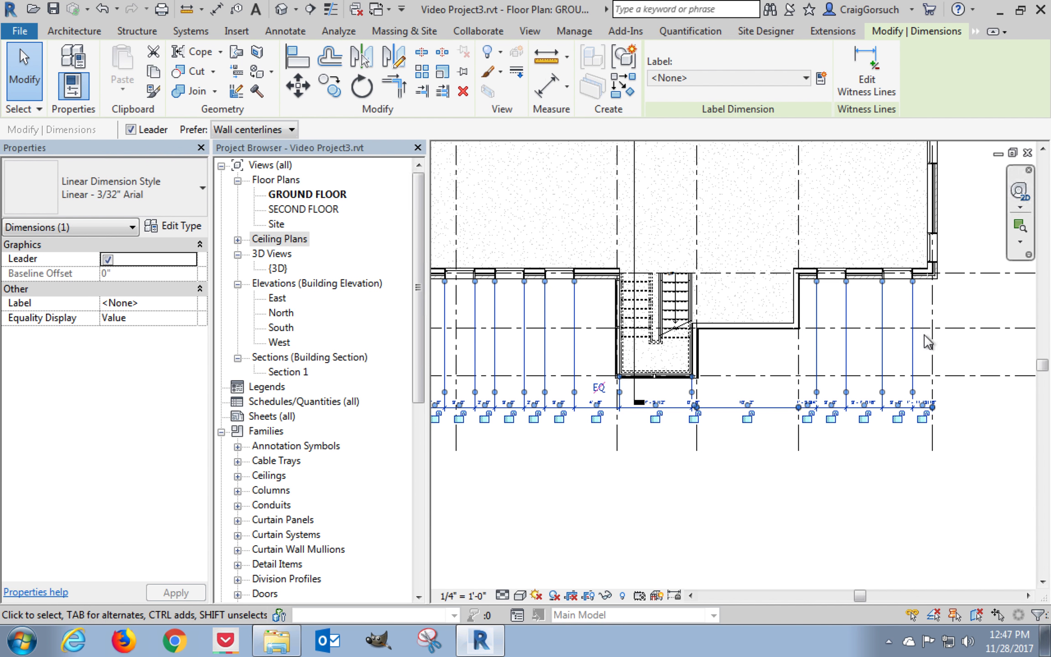
Examine the dimensions between grid 5 and grid 6 that locate the two southeast windows.
scroll(898, 463, up, 3)
scroll(883, 458, up, 3)
middle_drag(669, 453, 655, 478)
middle_drag(811, 459, 777, 495)
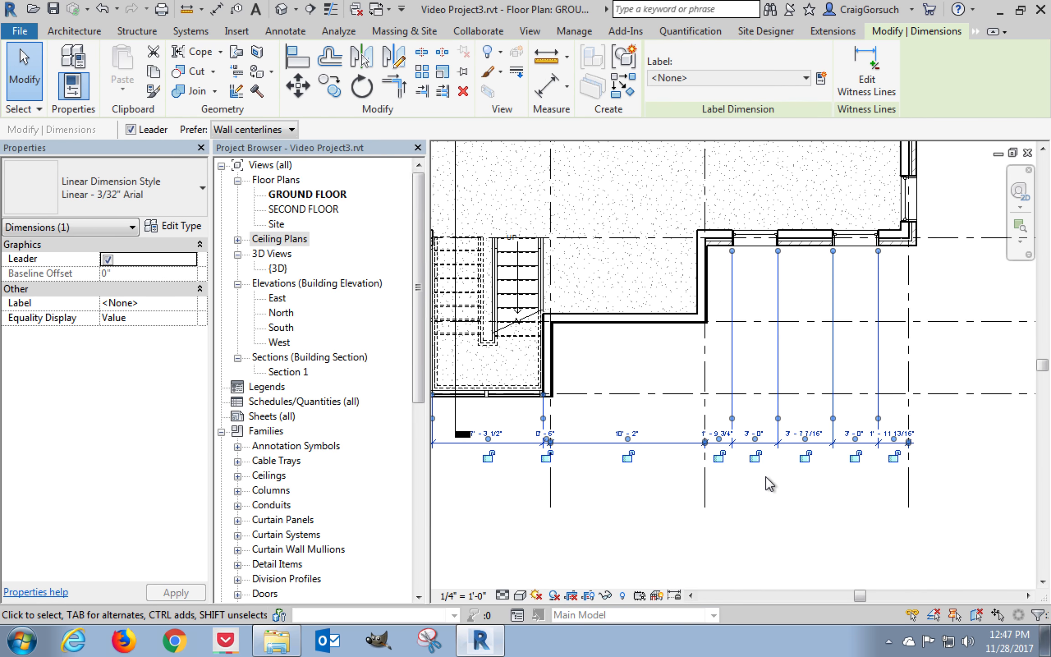
scroll(767, 479, up, 1)
scroll(856, 490, up, 4)
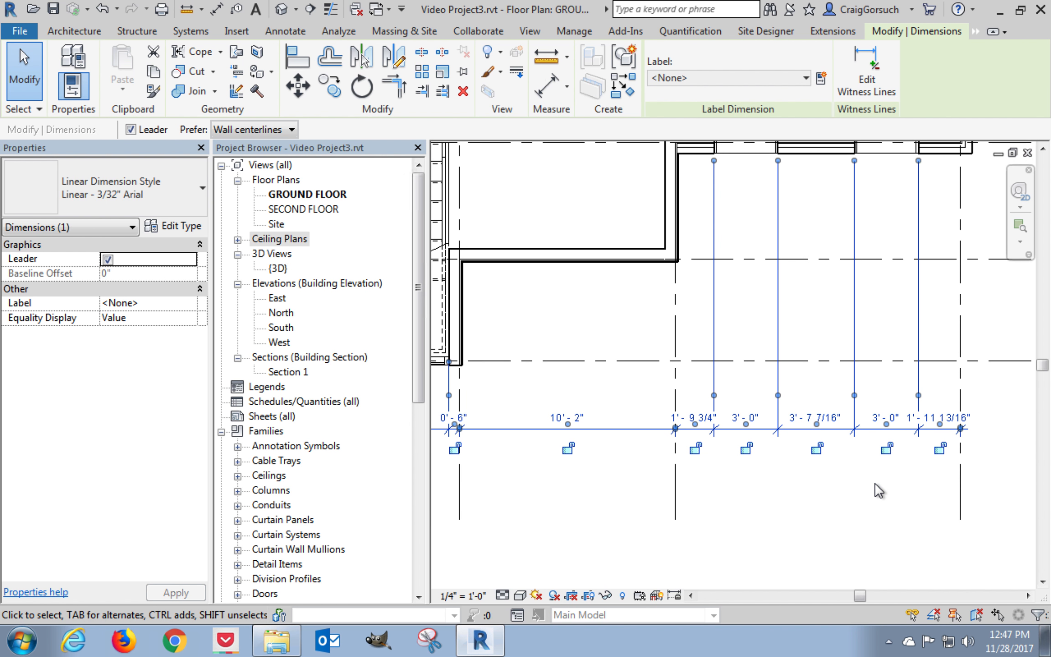
scroll(835, 486, up, 2)
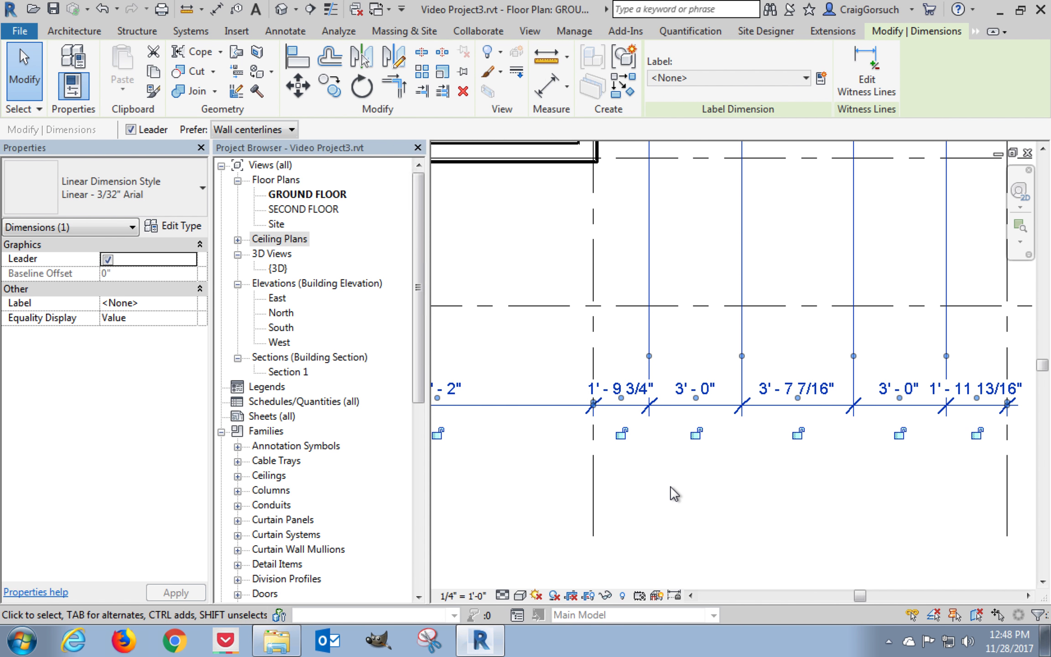
scroll(680, 493, down, 1)
middle_drag(682, 494, 831, 335)
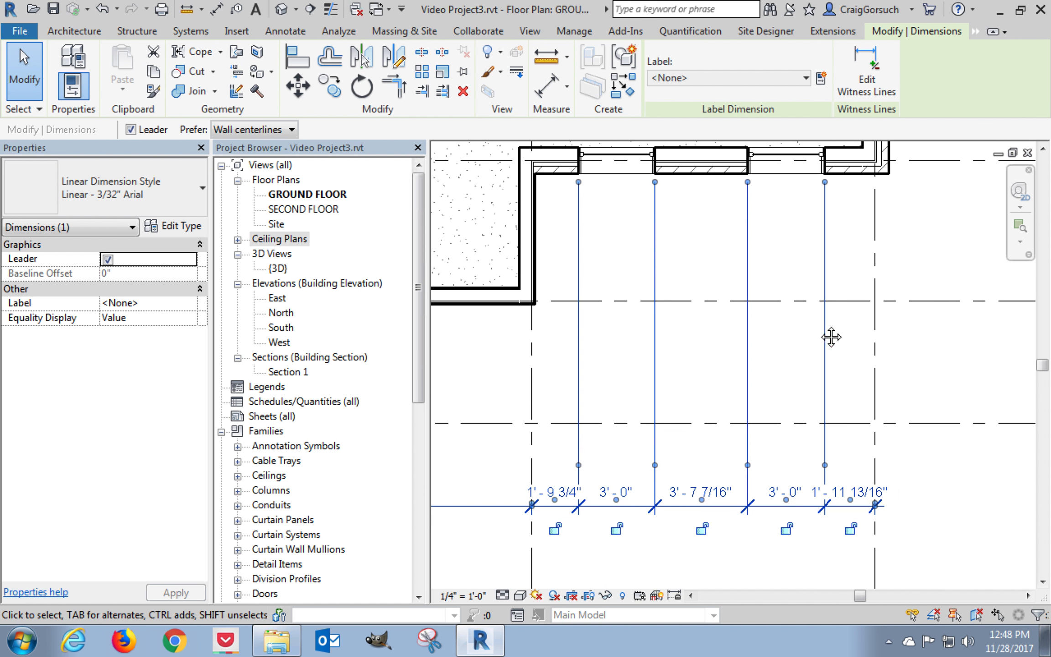
scroll(782, 266, down, 1)
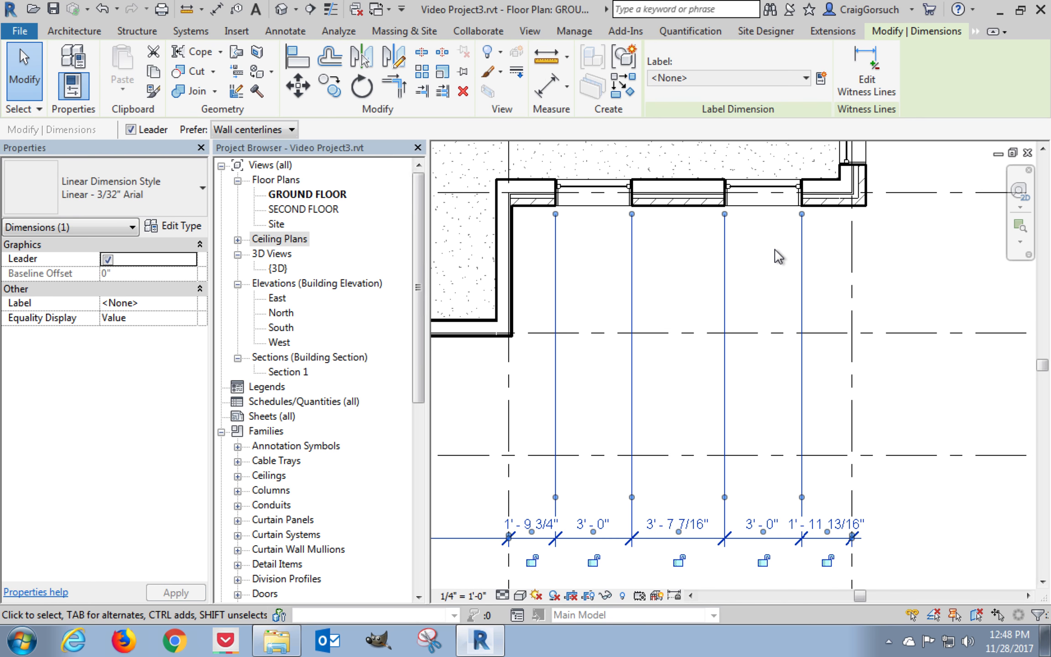
key(Escape)
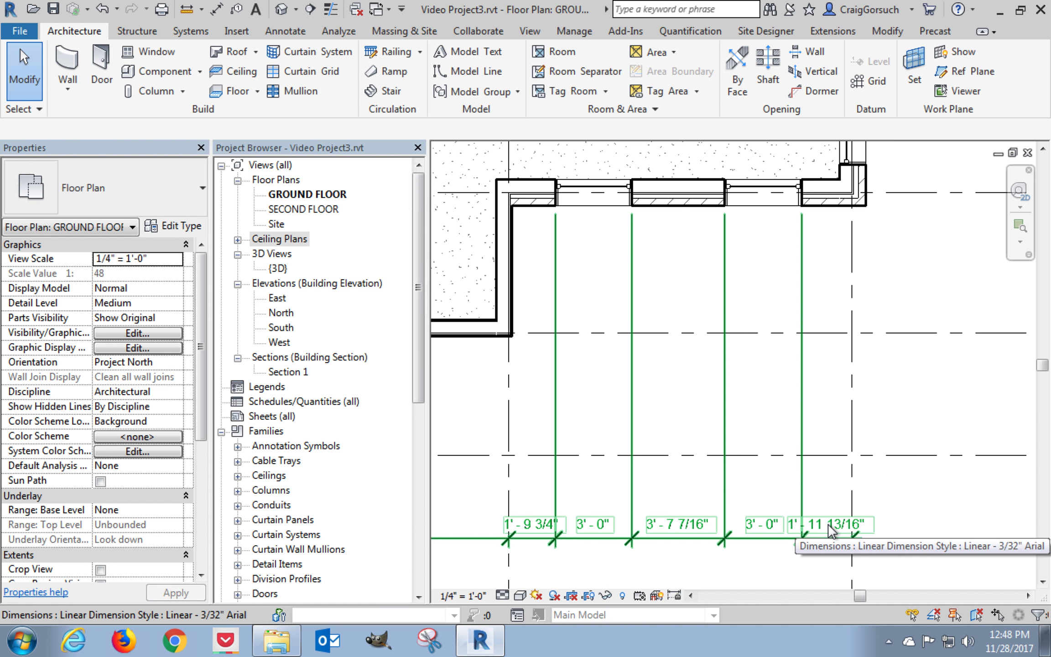
click(831, 530)
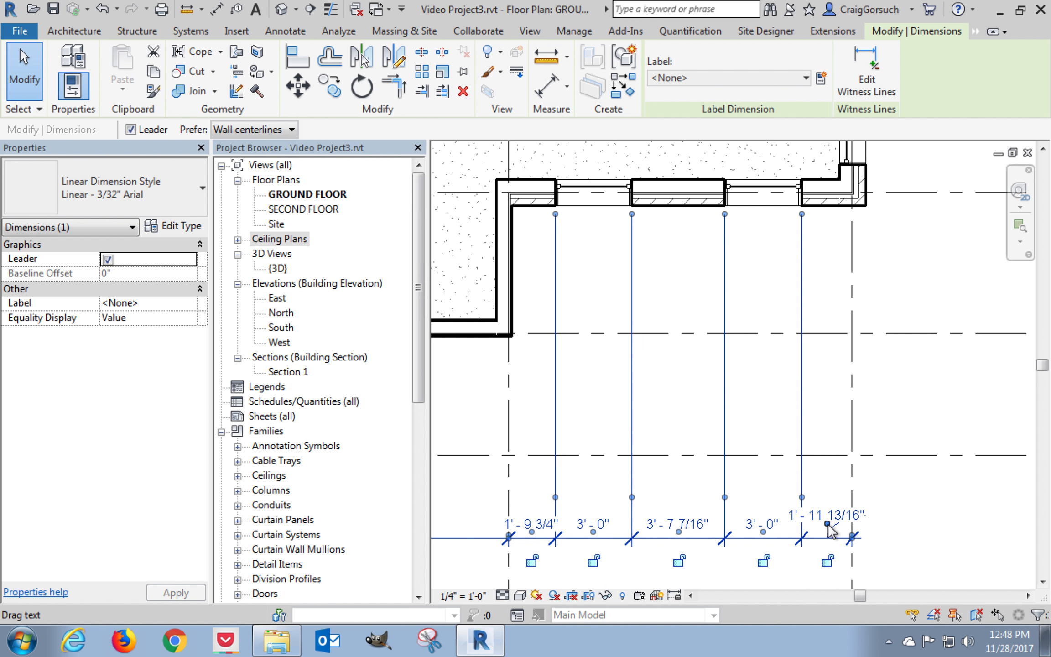
drag(829, 525, 827, 532)
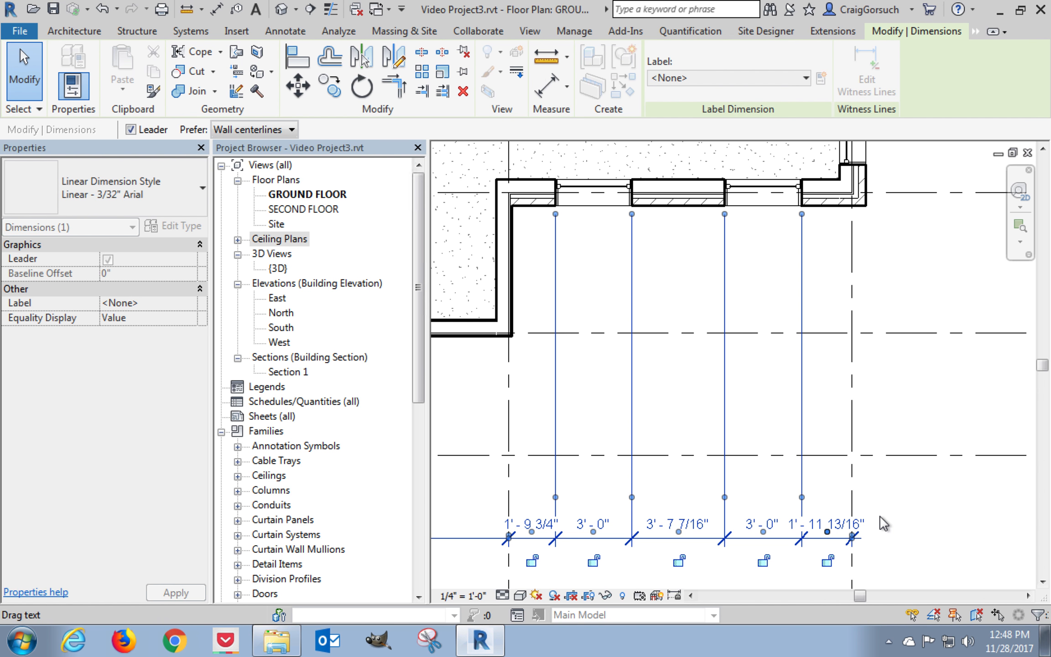
key(Escape)
Set the distance from the eastern window on the southeast wall to grid 6 to 2'-5 1/2".
click(748, 184)
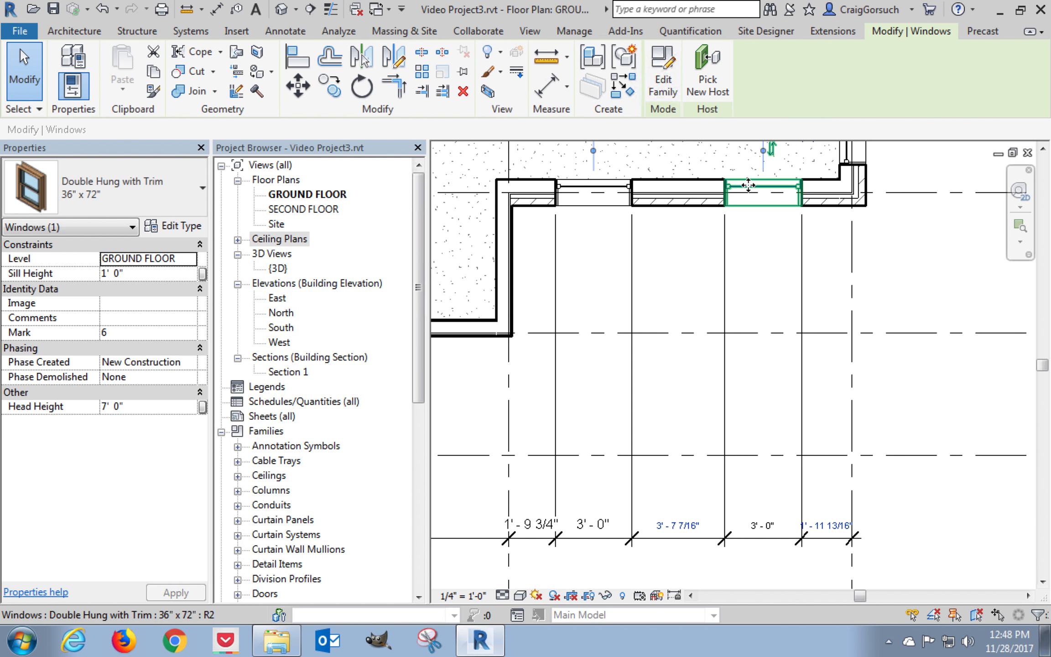
click(837, 526)
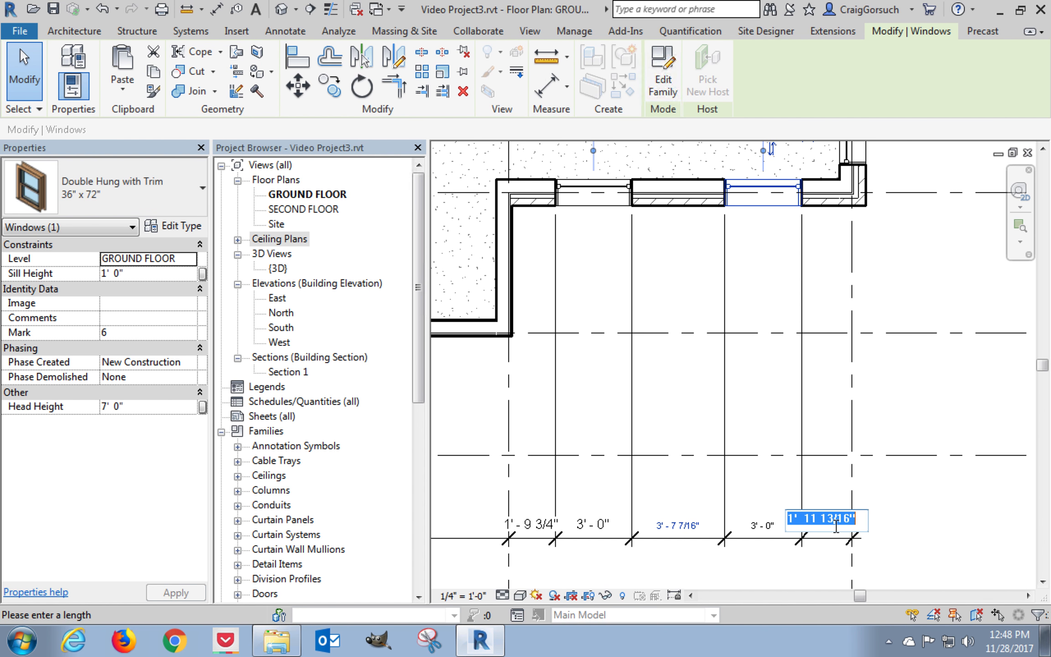
text(2' - )
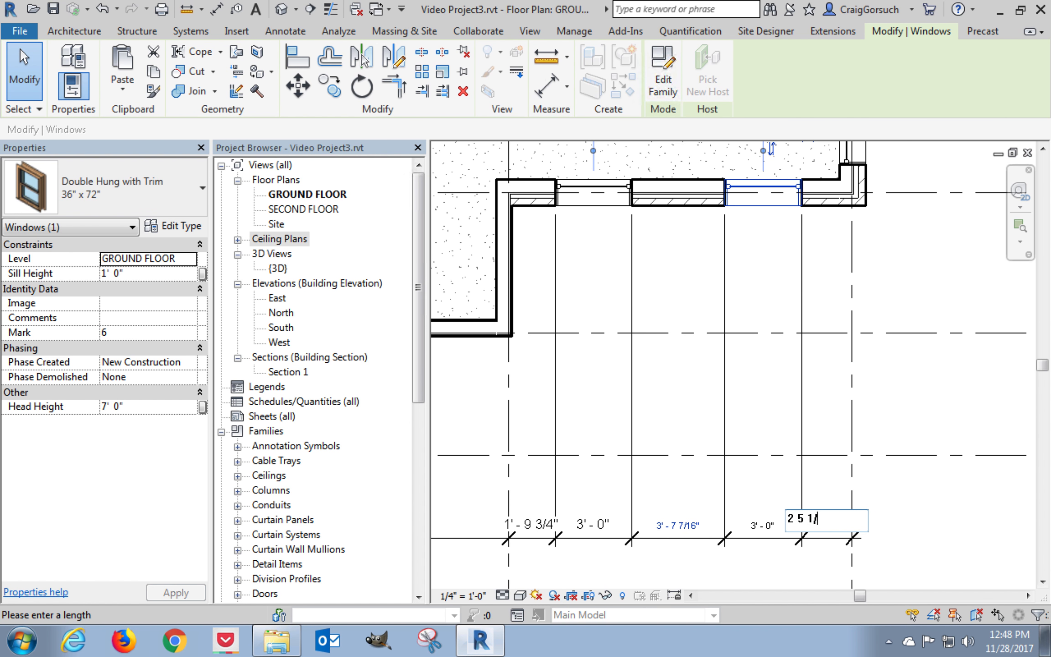
text(5 1/2)
key(Return)
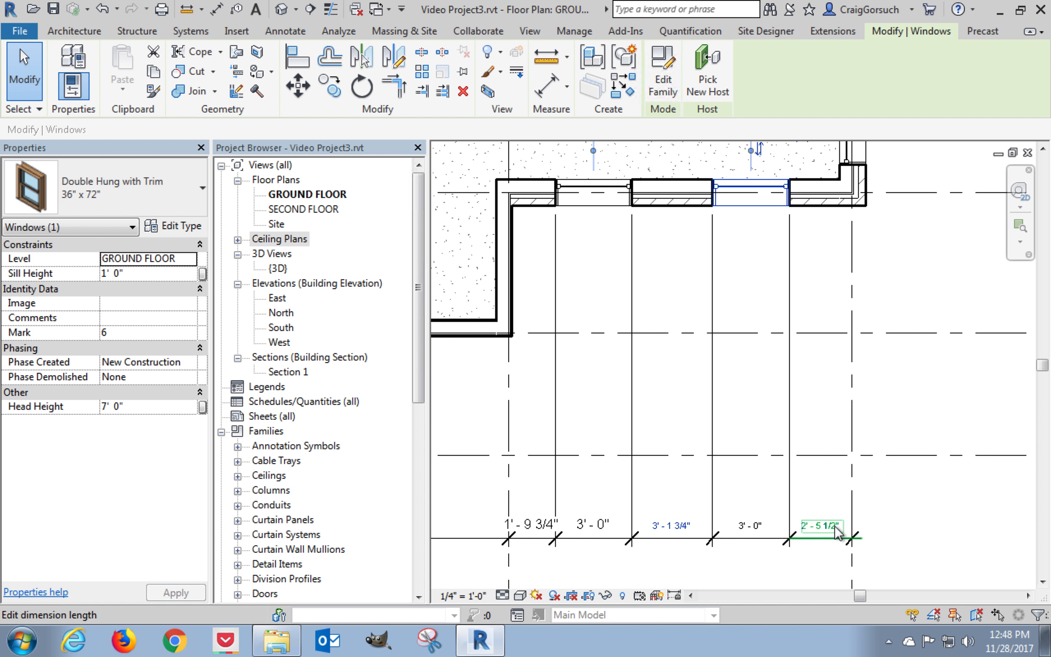
Move the western window on the southeast wall so the spacing between the two windows is 2'-5 1/2".
click(597, 195)
click(667, 524)
text(2)
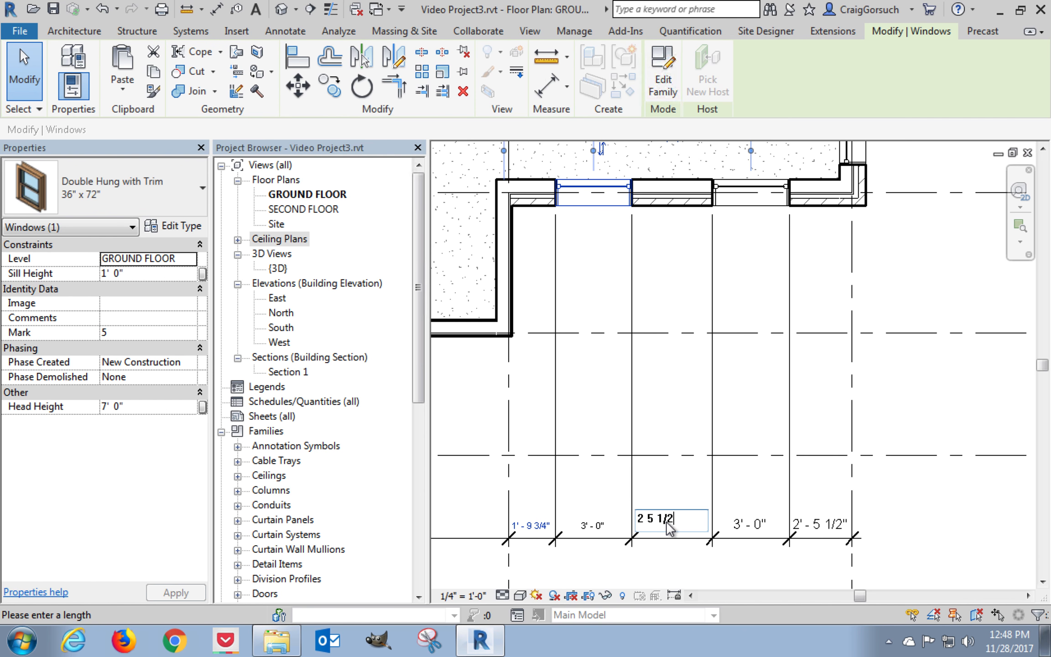
text(' - 5 1/2)
key(Return)
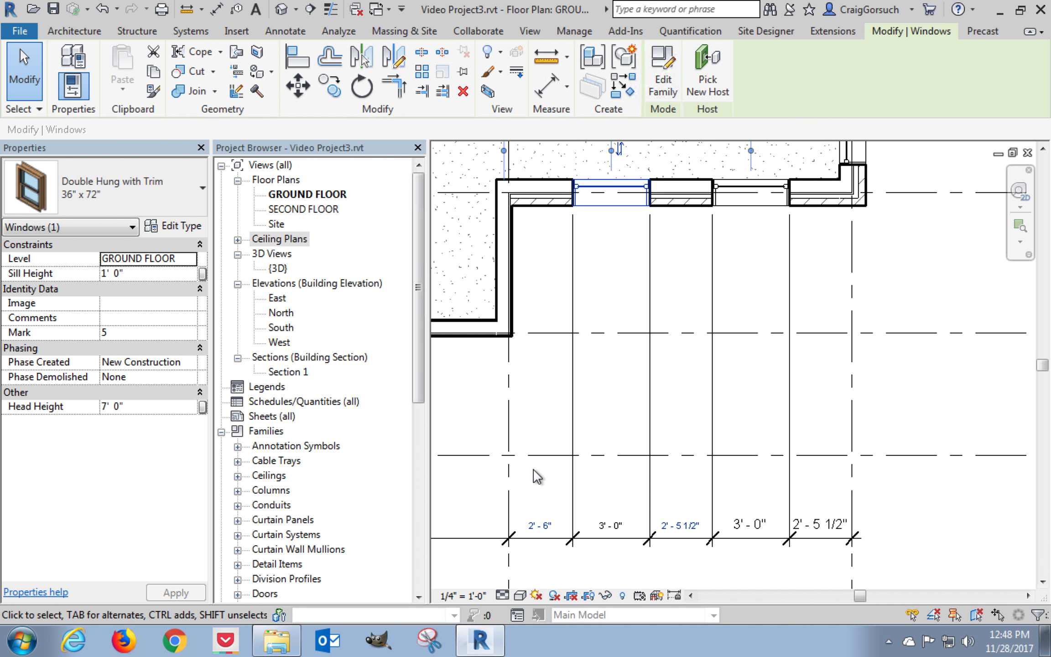
click(564, 406)
Align the center of the window in the short north wall along grid C with the center of the eastern window on grid D.
scroll(560, 400, down, 3)
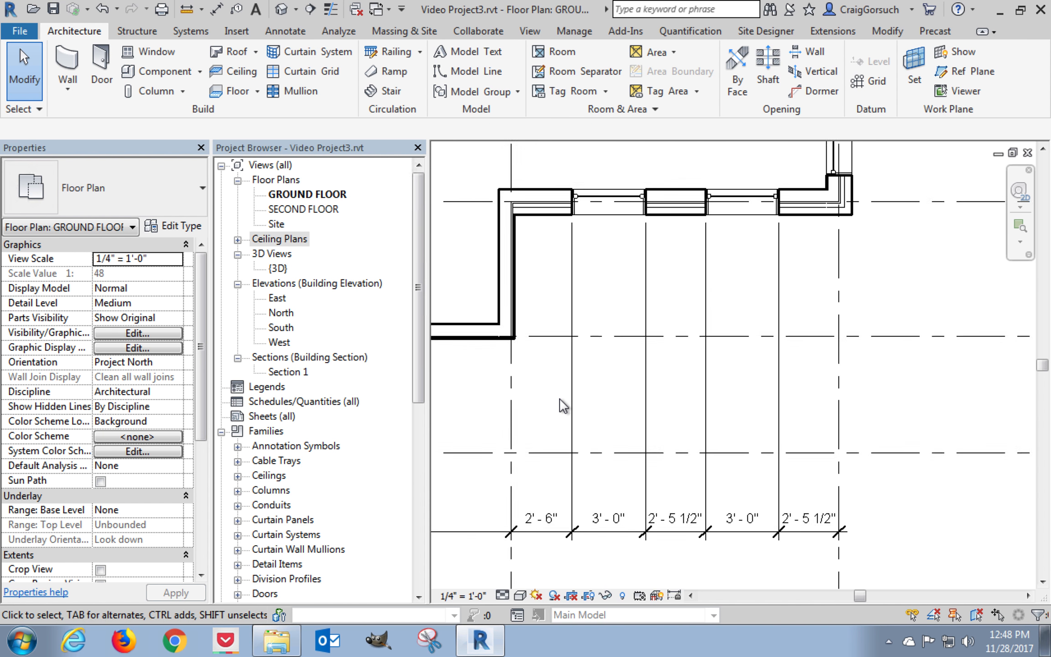
middle_drag(663, 332, 674, 490)
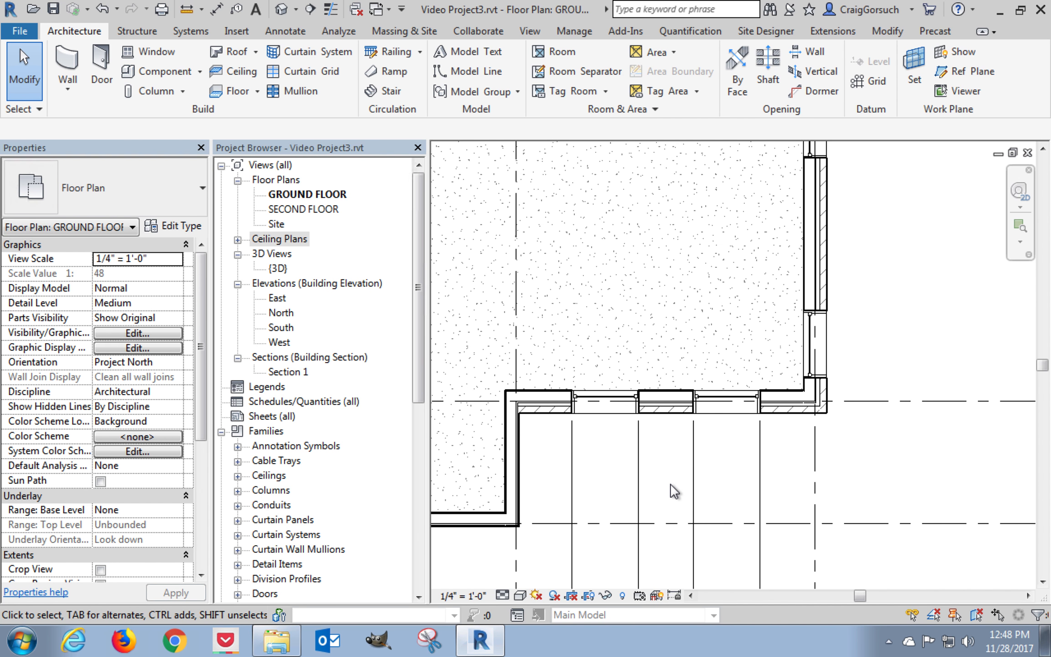
scroll(673, 490, down, 2)
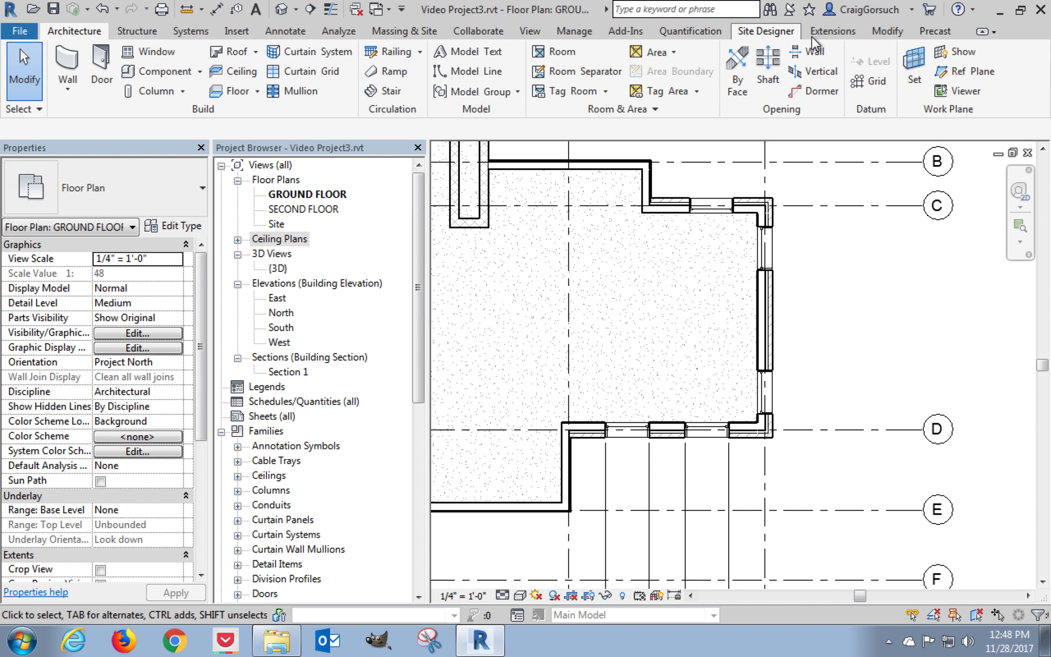
click(887, 31)
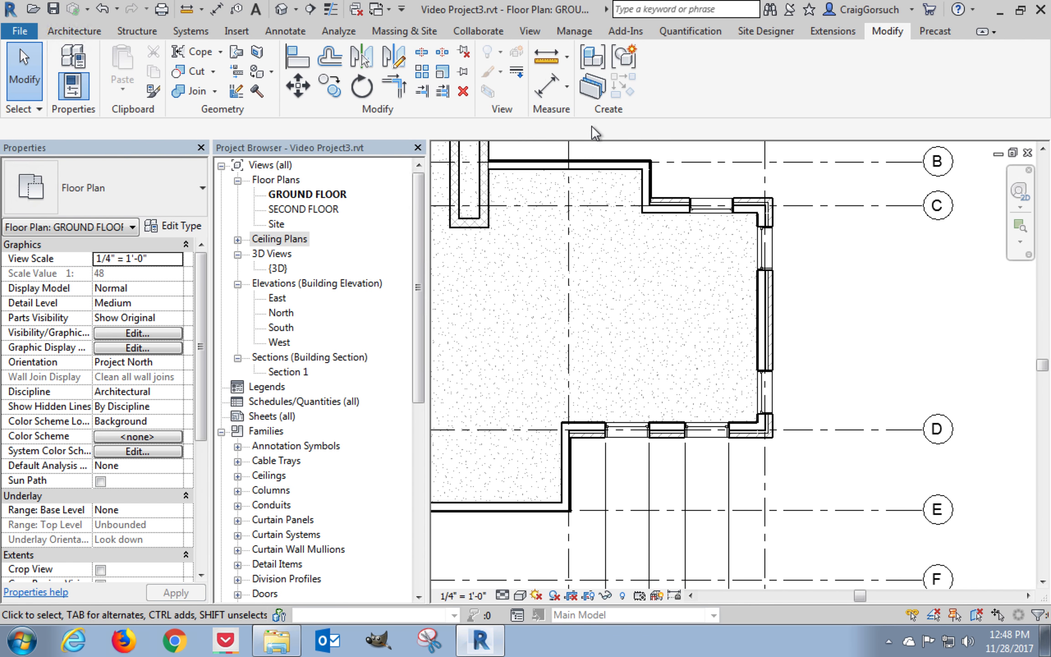
click(297, 56)
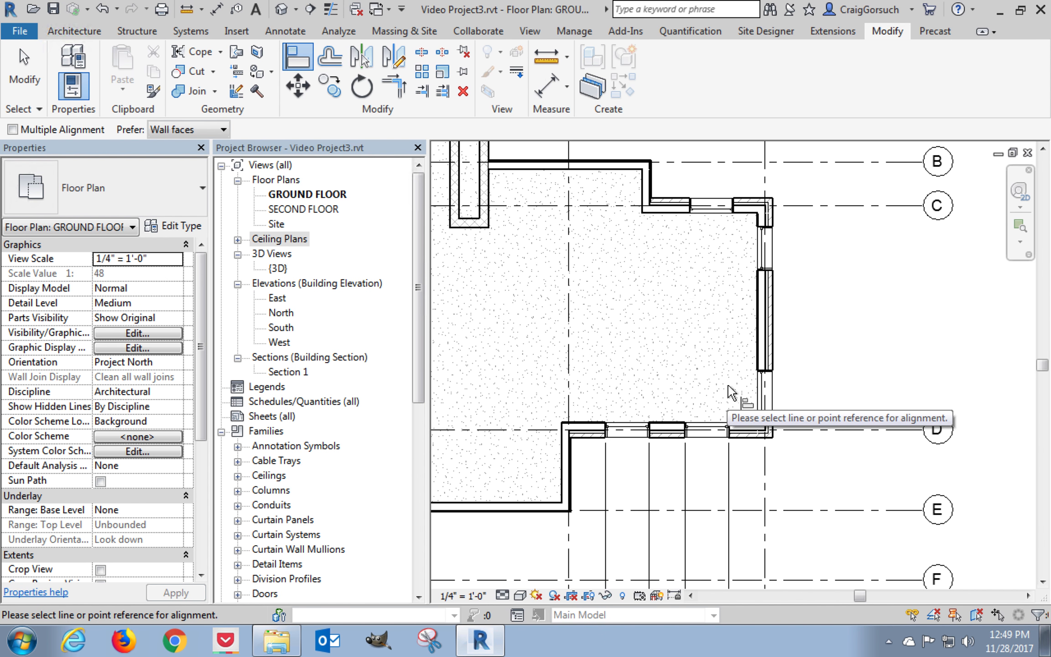
click(707, 435)
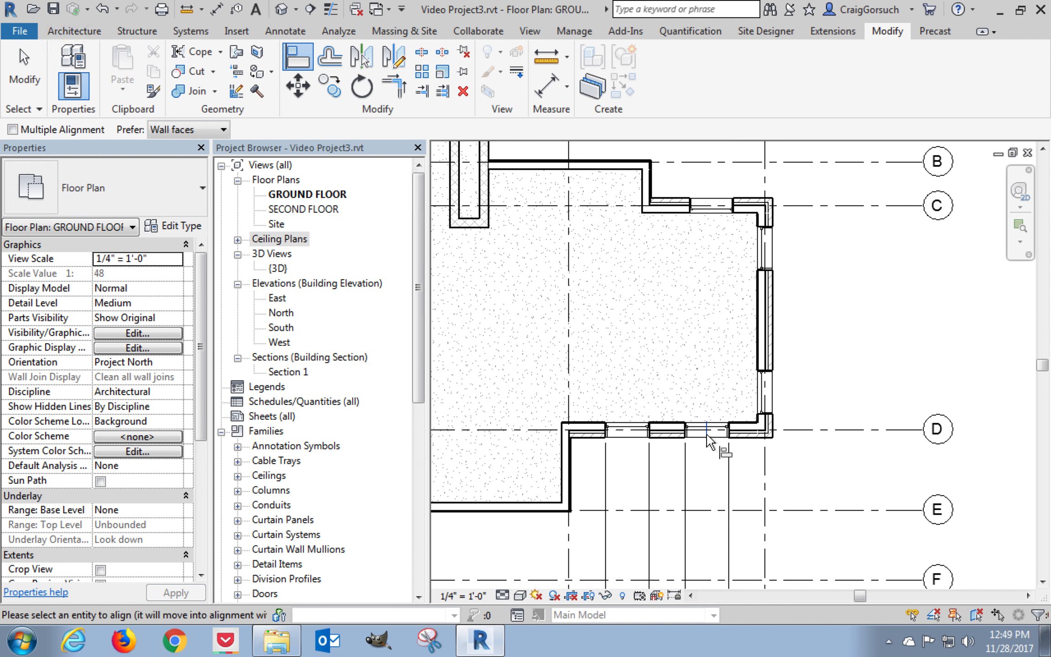
click(712, 208)
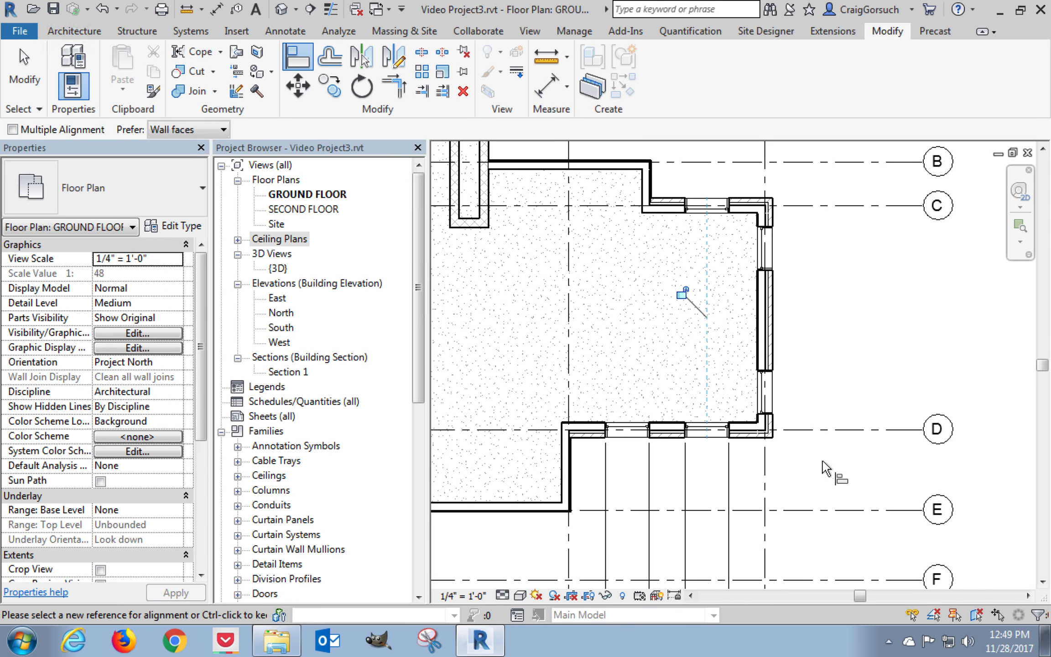
key(Escape)
key(Escape)
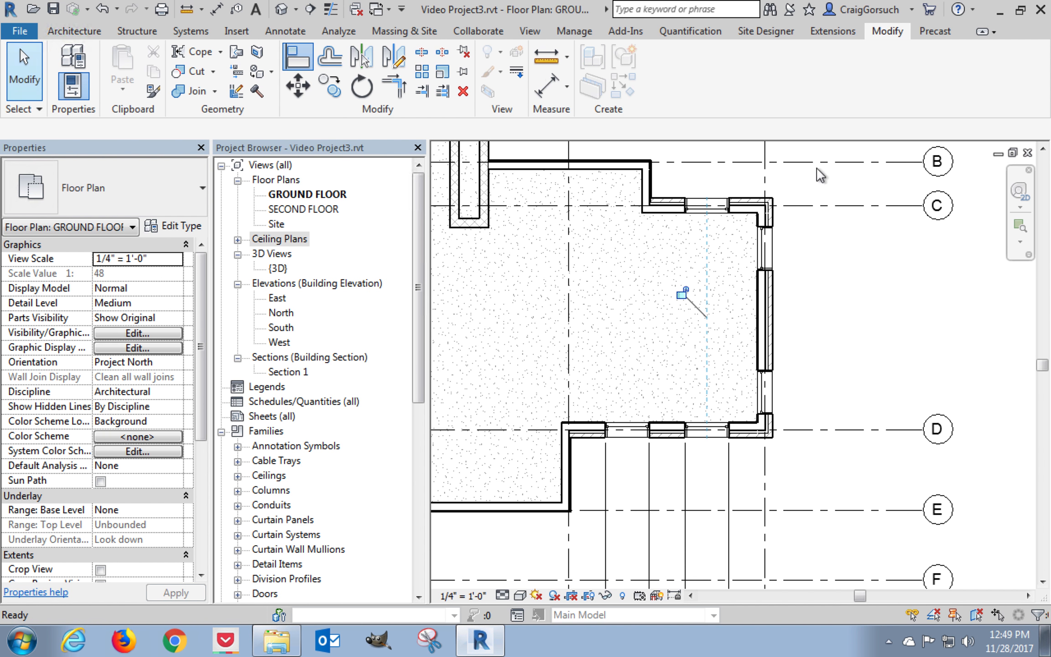
Add an aligned dimension string outside the east wall from grid C to grid D, including both edges of each window.
click(547, 86)
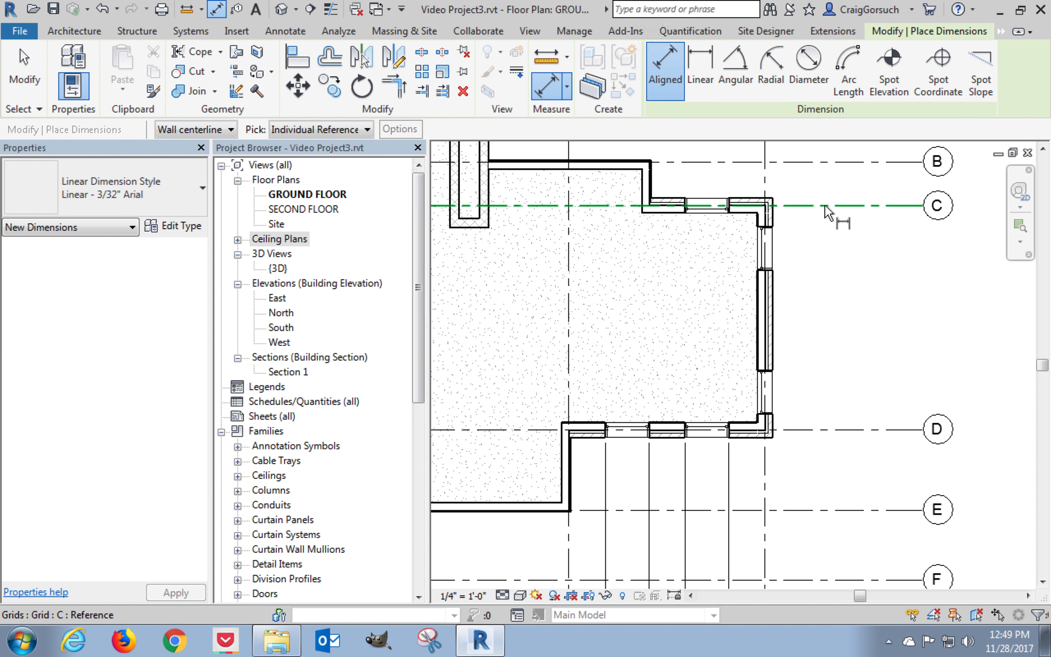
click(825, 206)
click(770, 226)
click(770, 271)
click(770, 371)
click(771, 416)
click(798, 429)
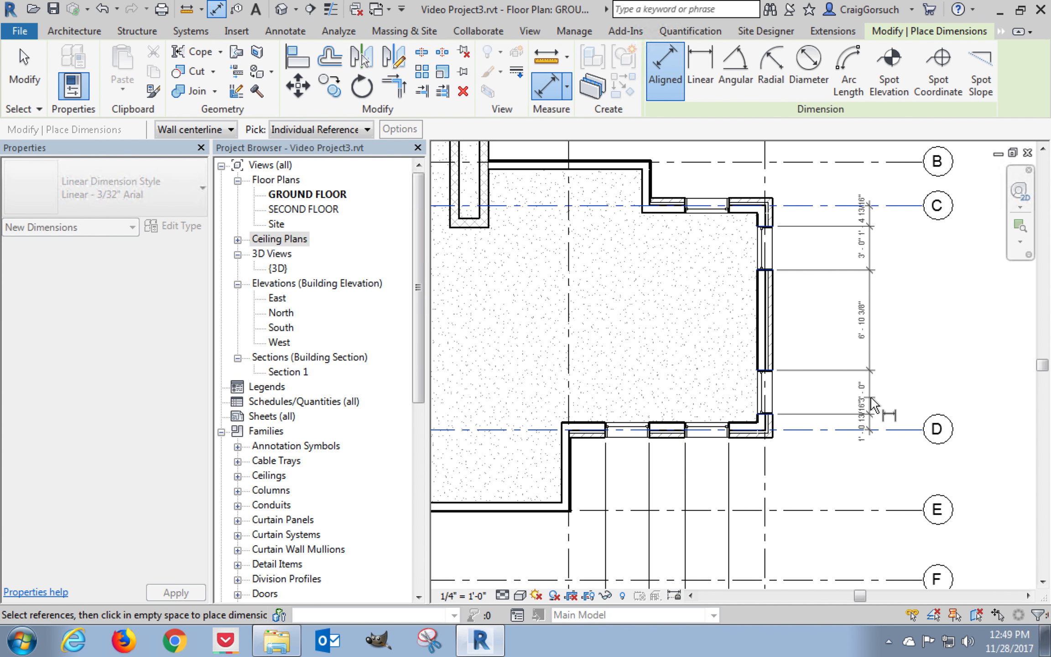
click(871, 402)
scroll(818, 365, up, 2)
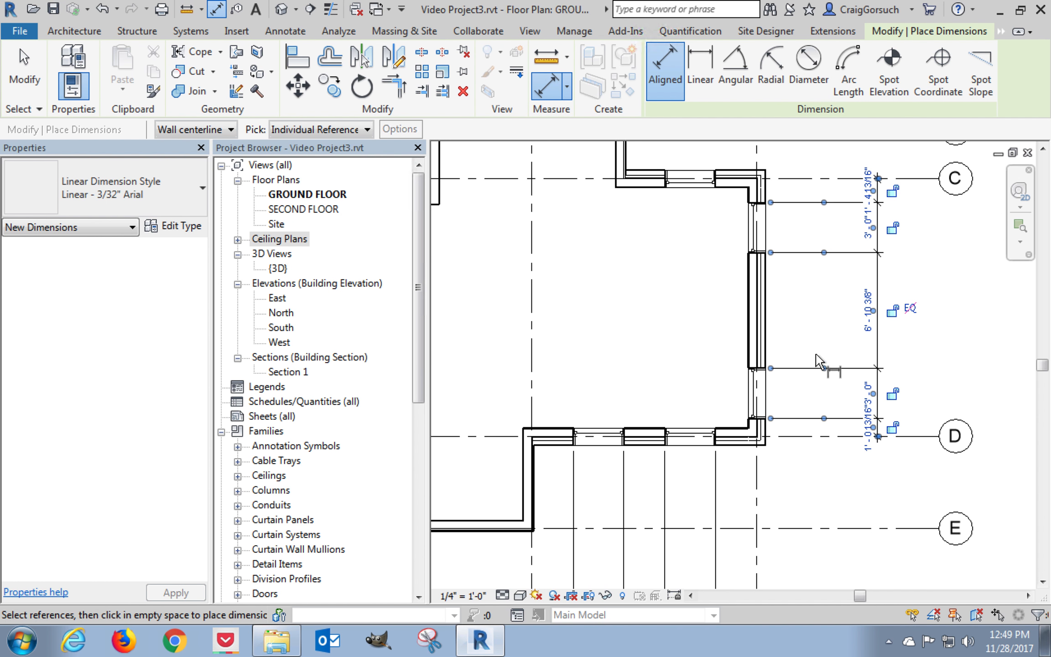
click(18, 80)
Set the distance from grid C to the northern window in the east wall to 1'-6".
click(758, 236)
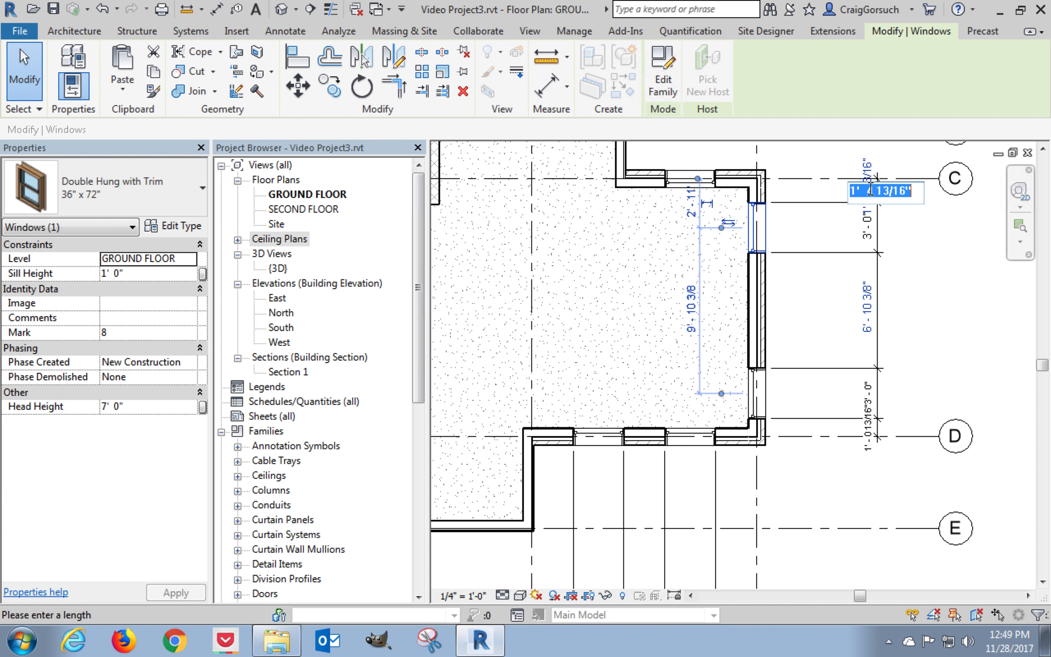
click(868, 190)
text(1'6)
key(Return)
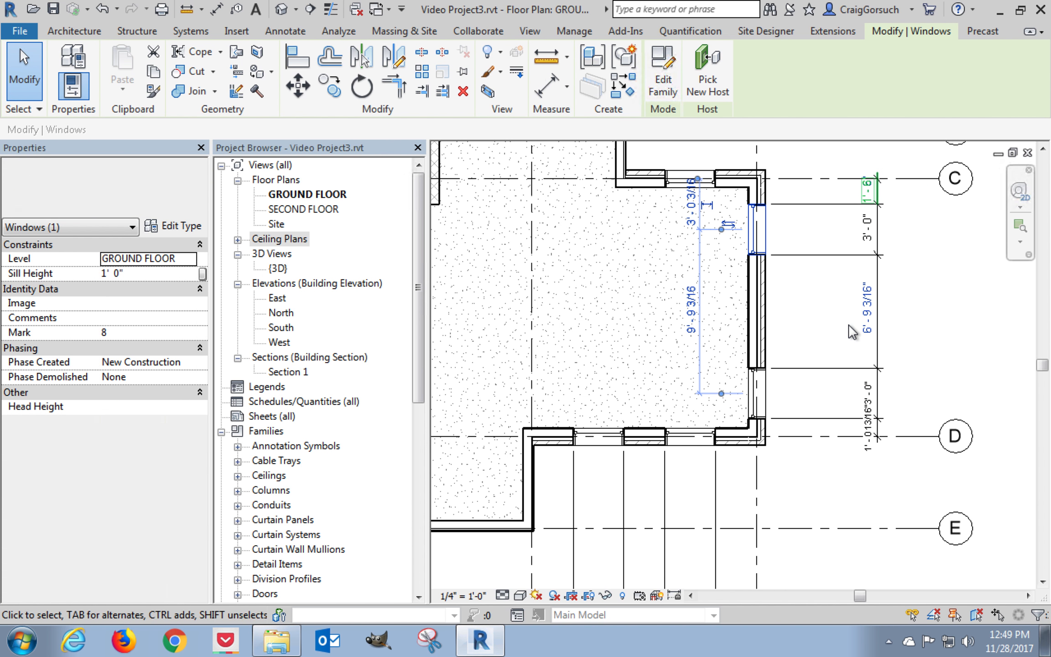
Set the distance from grid D to the southern window in the east wall to 1'-6".
click(757, 393)
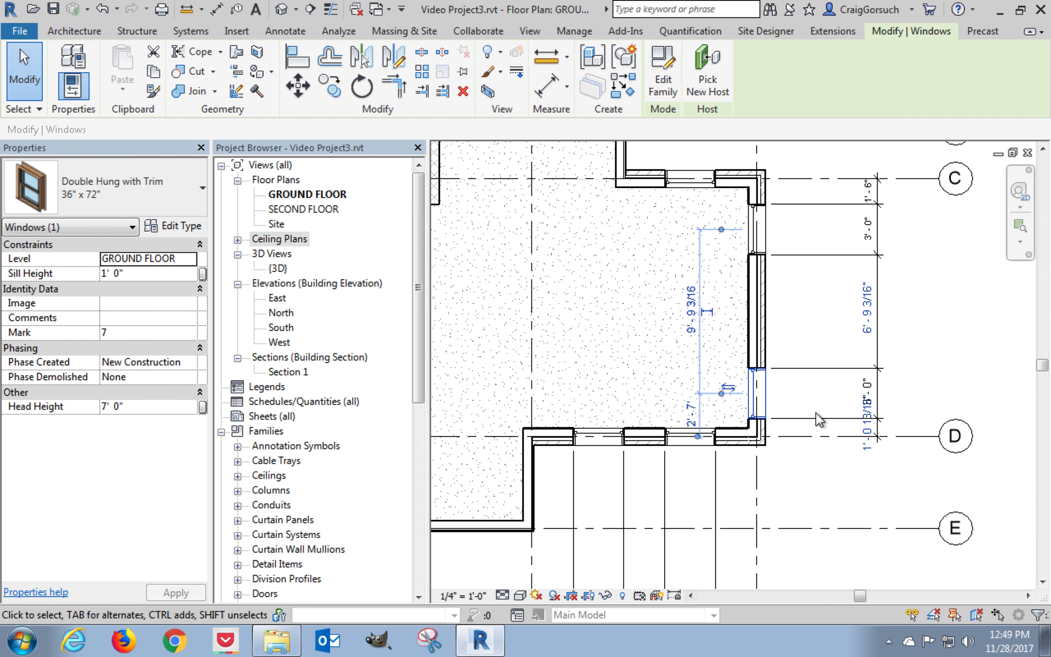
click(867, 432)
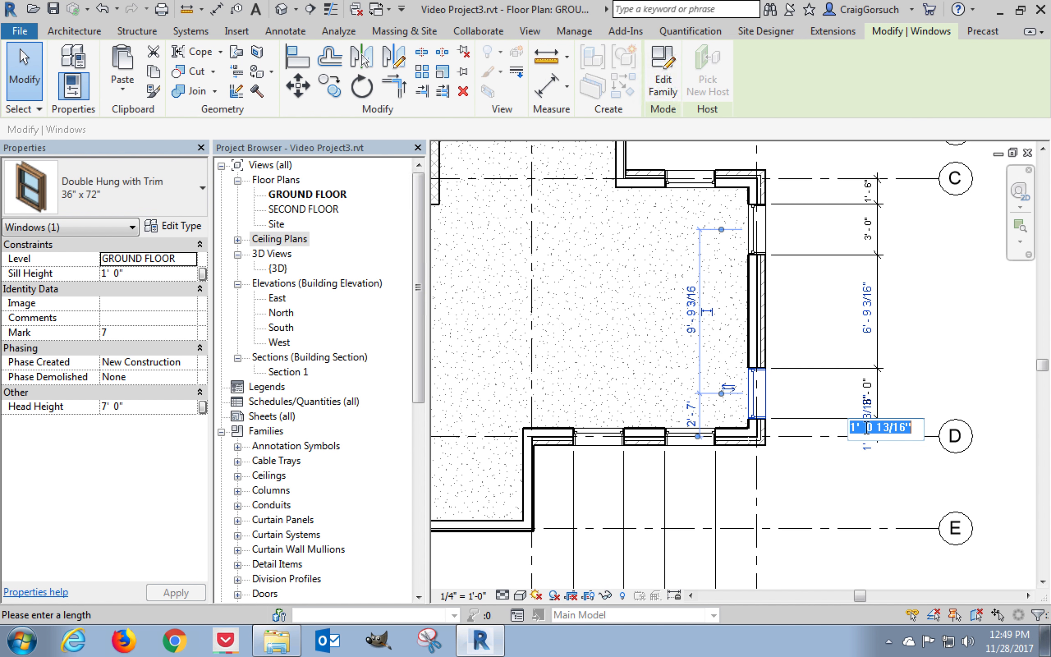
text(1' - 6)
key(Return)
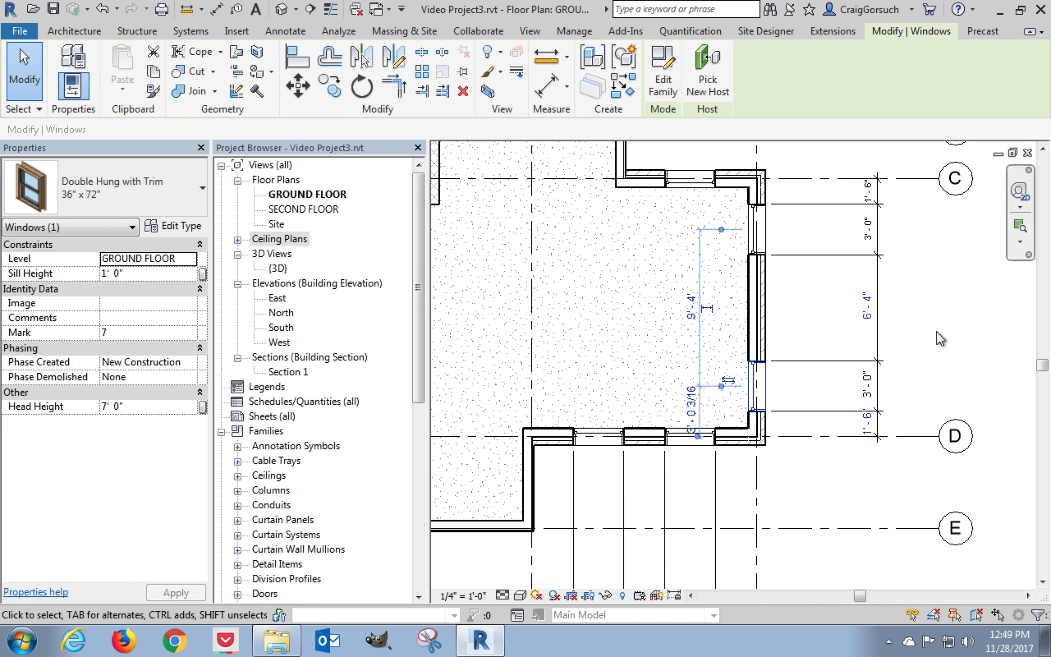
click(937, 335)
Start an aligned dimension string north of the building from grid 6, including both edges of the short north wall's window and grid 5.
middle_drag(839, 282, 910, 431)
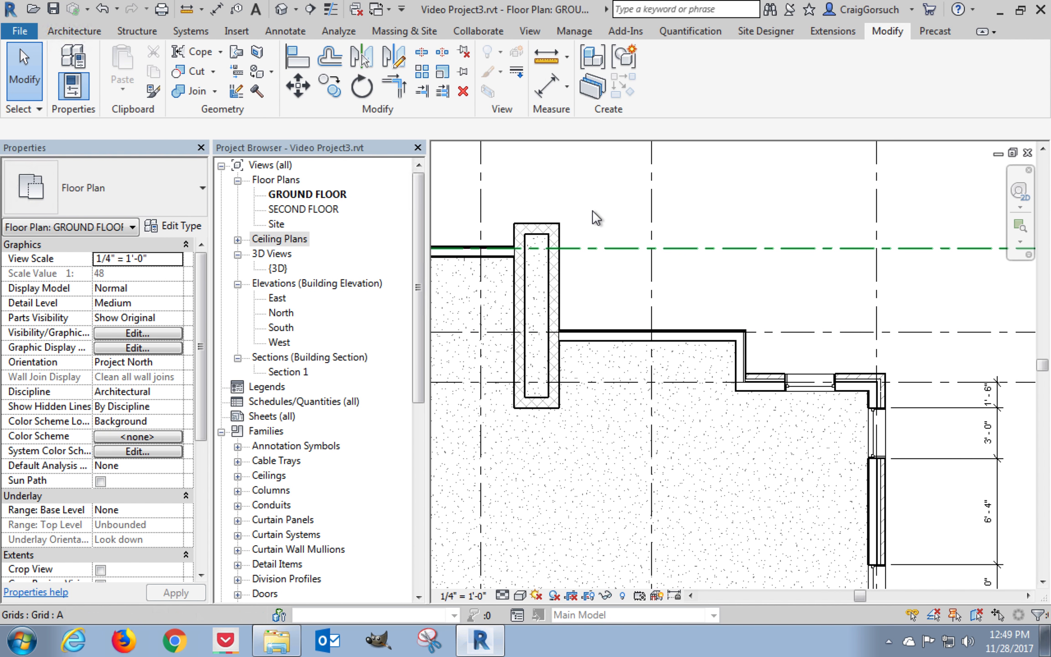
click(550, 91)
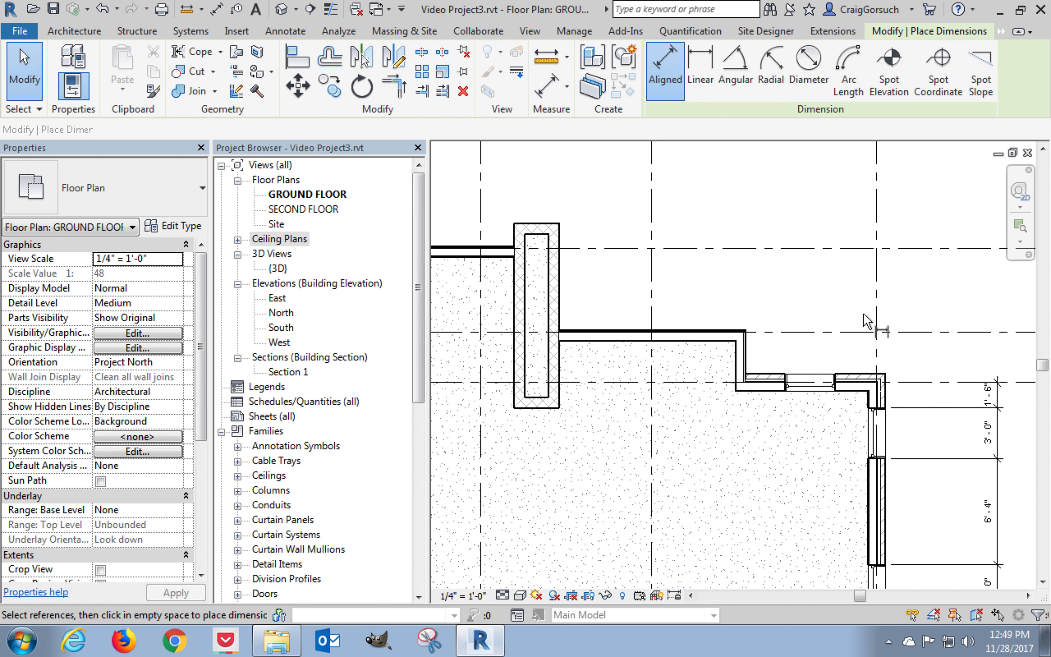
click(876, 312)
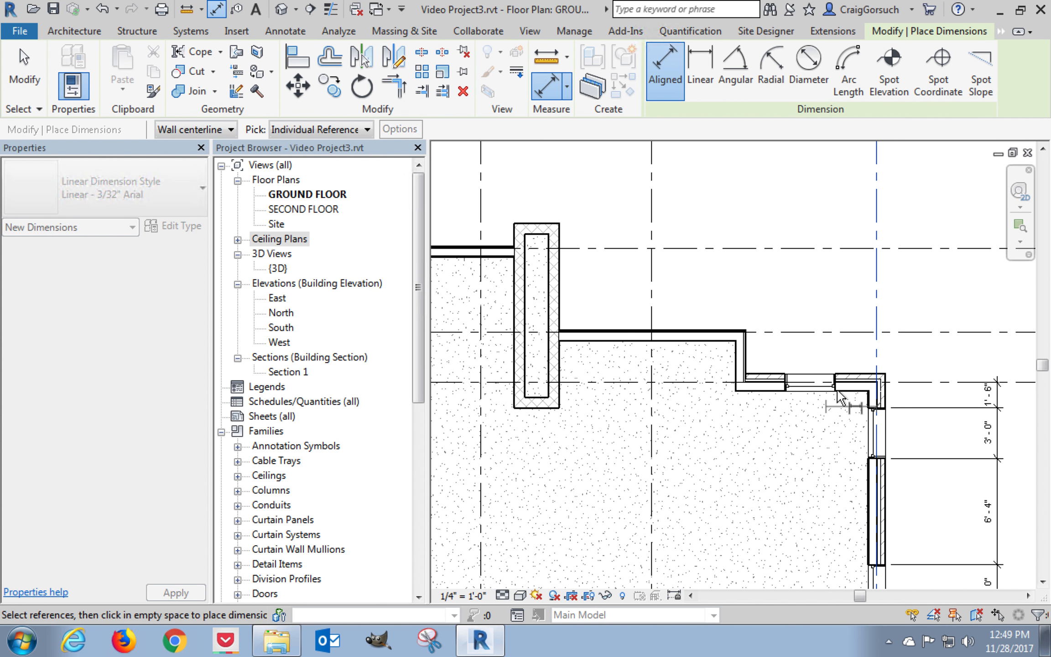
click(821, 394)
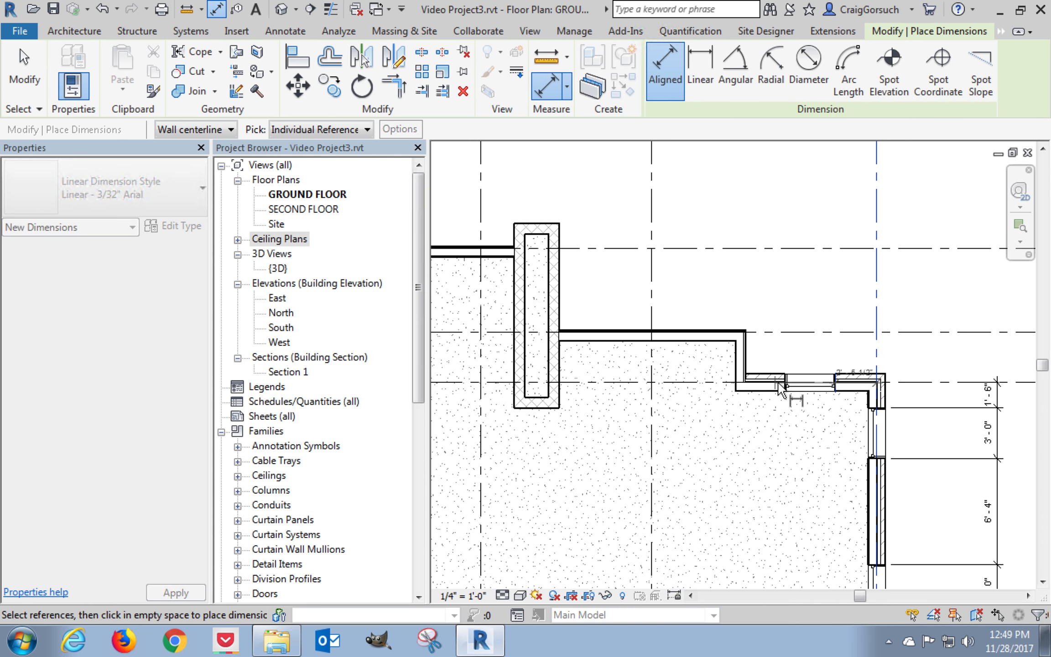
click(784, 383)
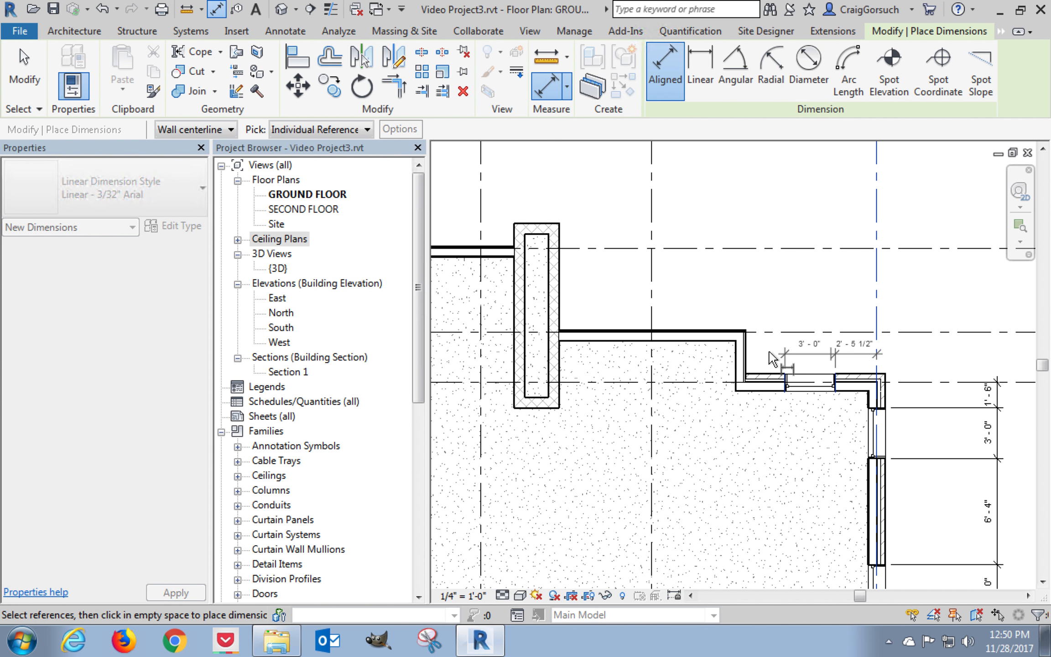
scroll(769, 352, up, 2)
click(640, 264)
middle_drag(799, 324, 821, 328)
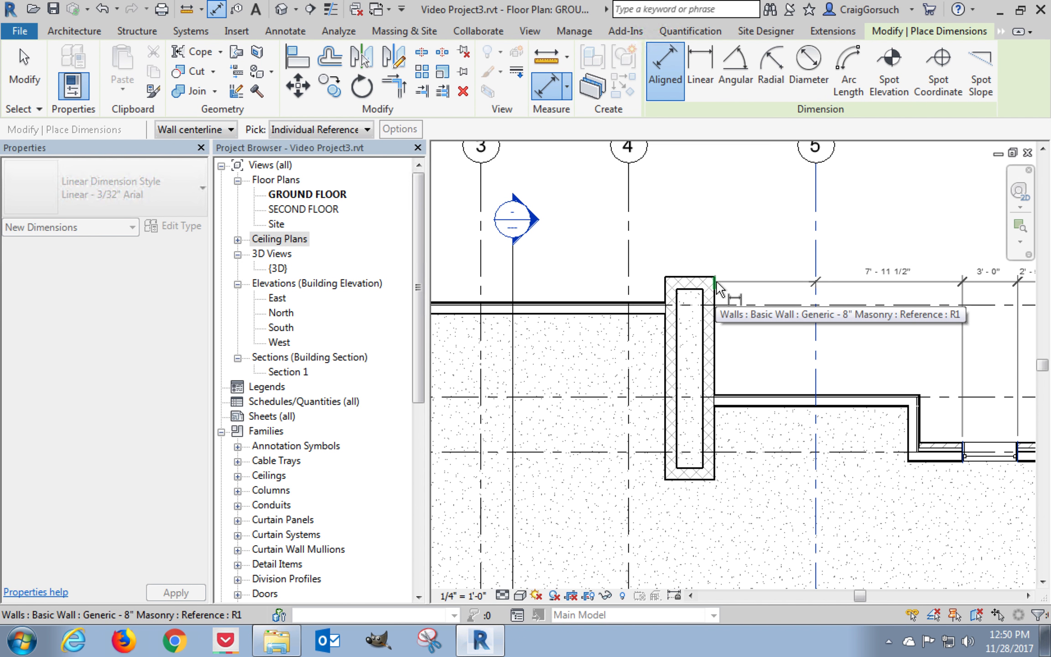
Continue the dimension string west across both outer faces of the masonry chimney to grid 4.
scroll(717, 288, up, 3)
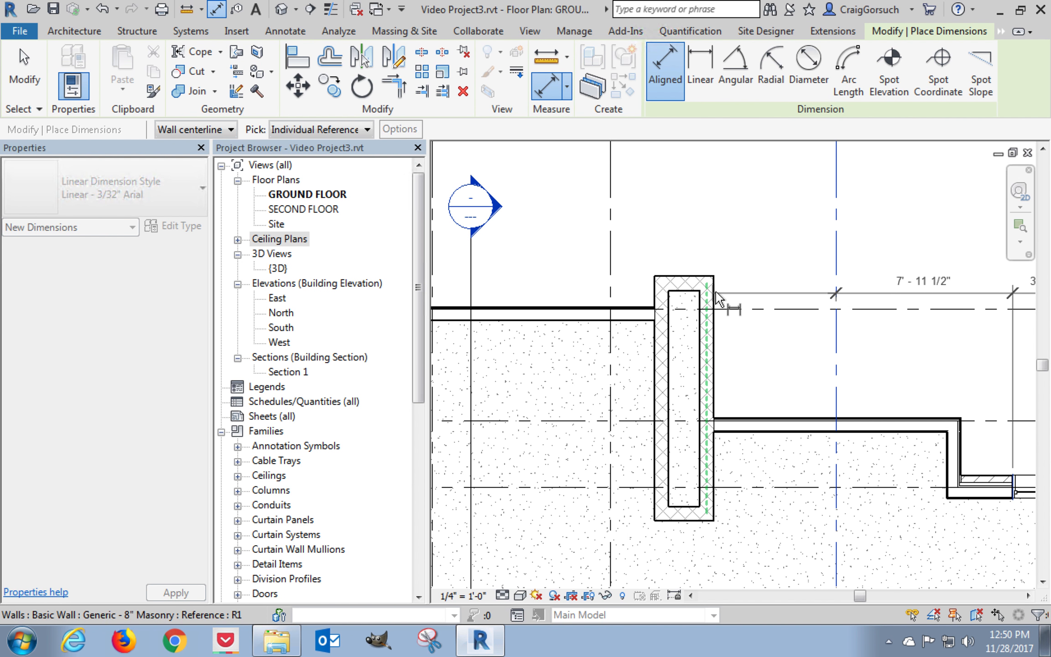
click(716, 288)
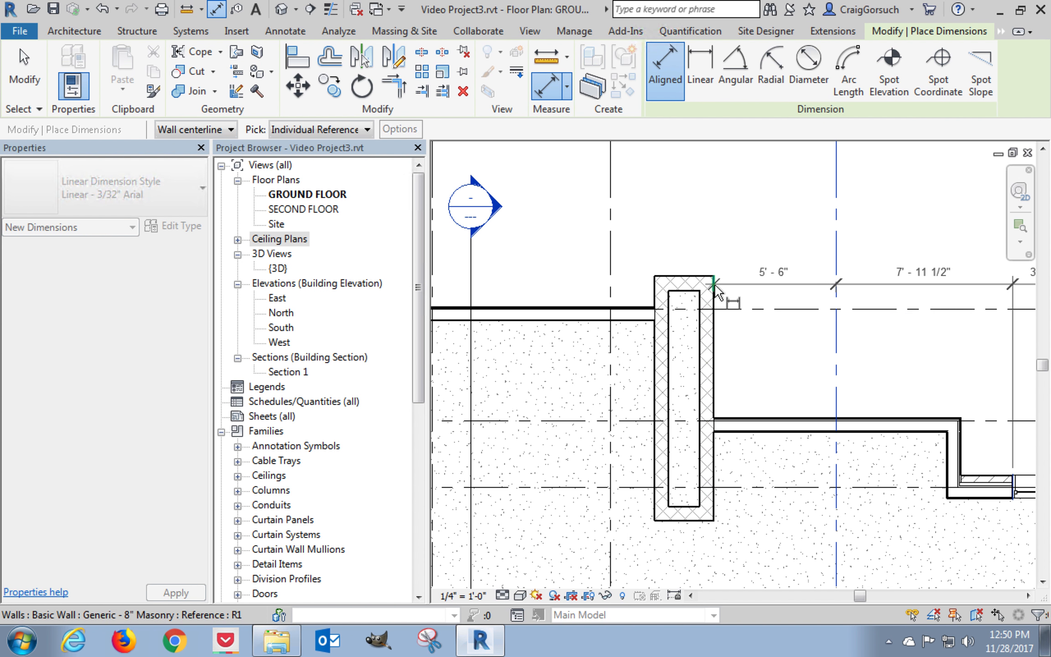
middle_drag(655, 287, 836, 347)
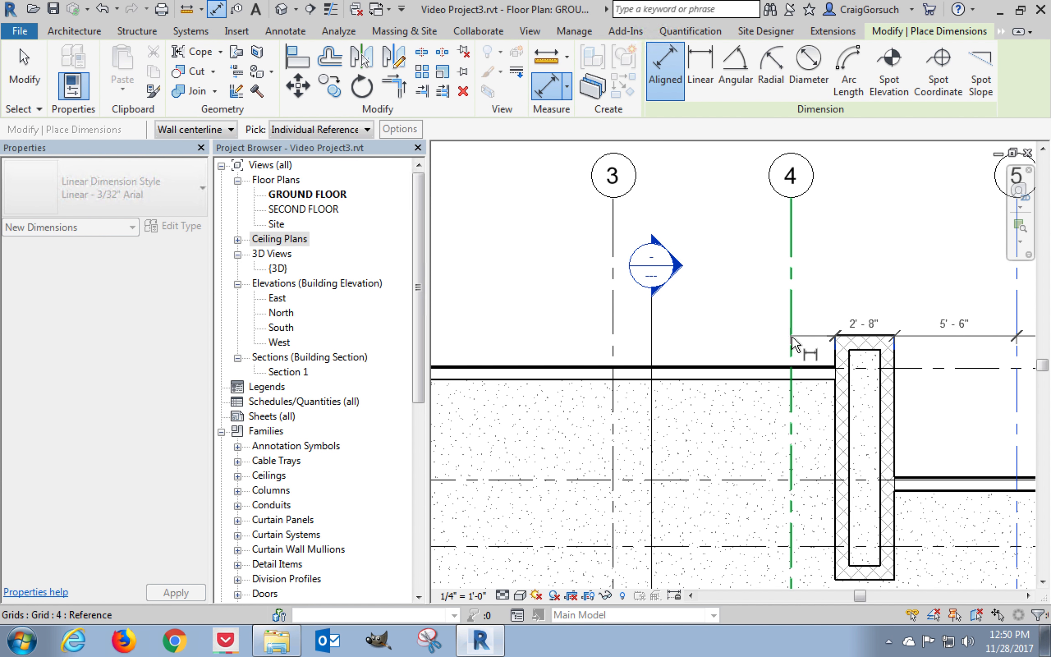
click(792, 340)
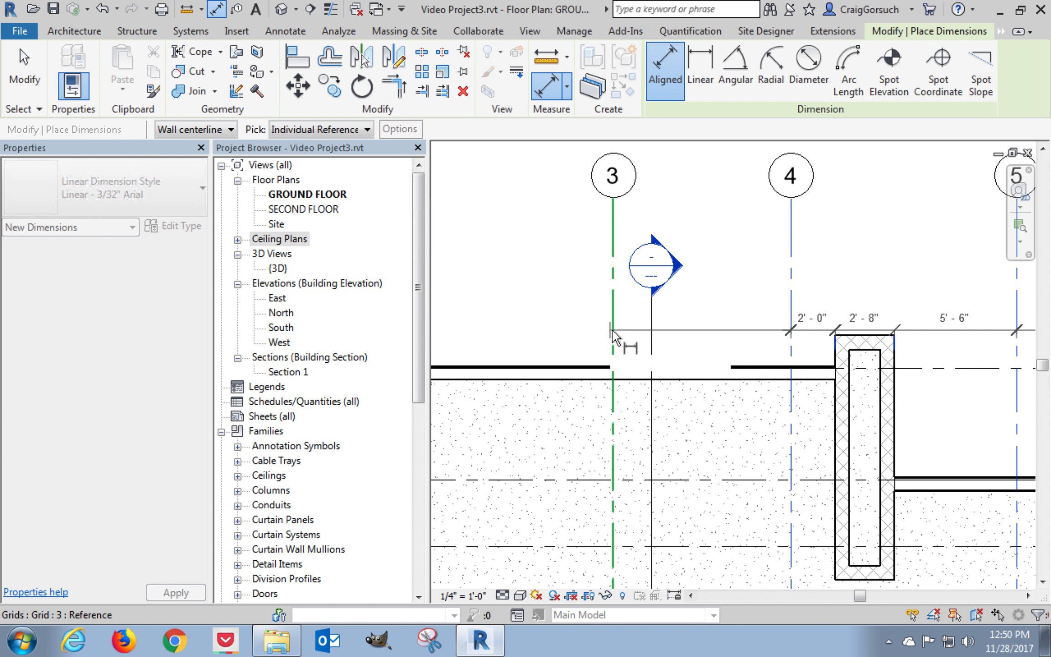
Extend the dimension string to grid 2, both edges of the western north wall's window and grid 1, and place it north of the building.
middle_drag(629, 345, 879, 351)
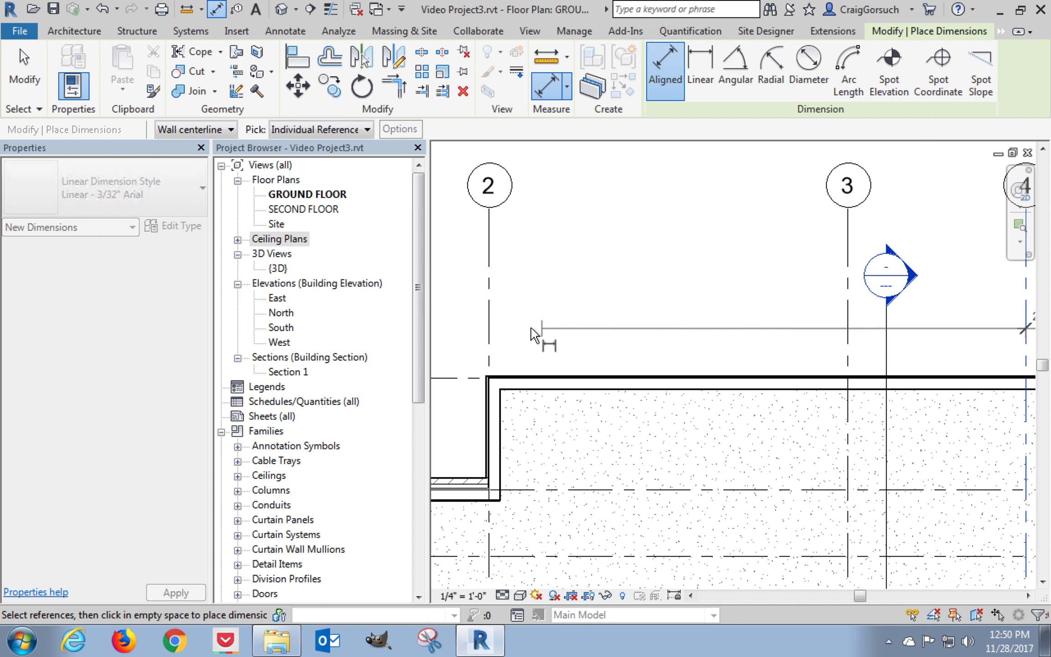
click(489, 326)
middle_drag(532, 335, 814, 331)
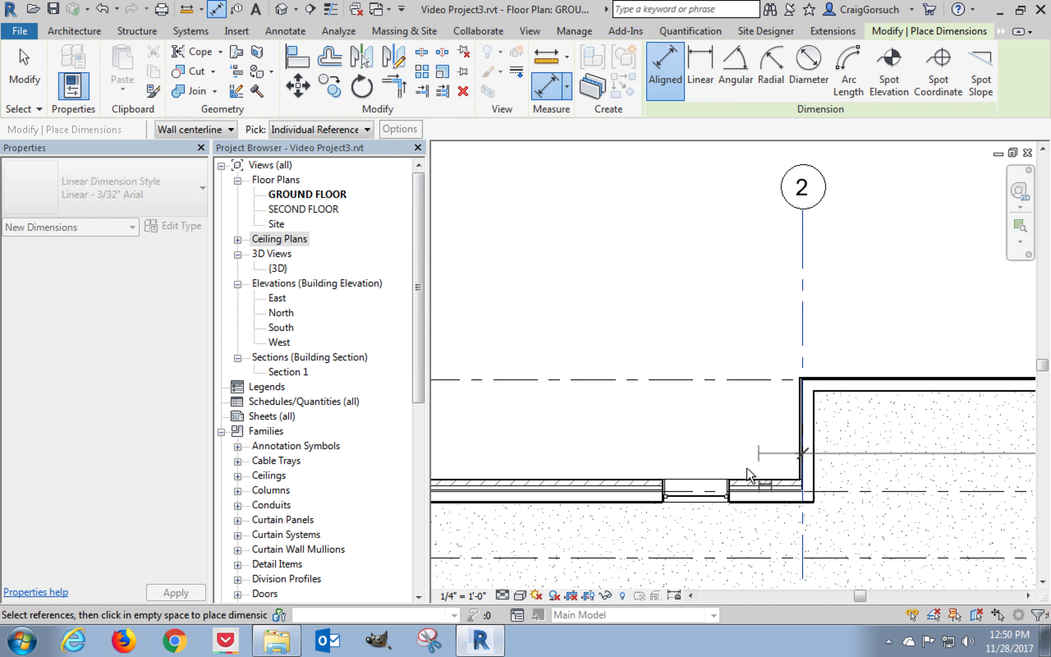
click(728, 489)
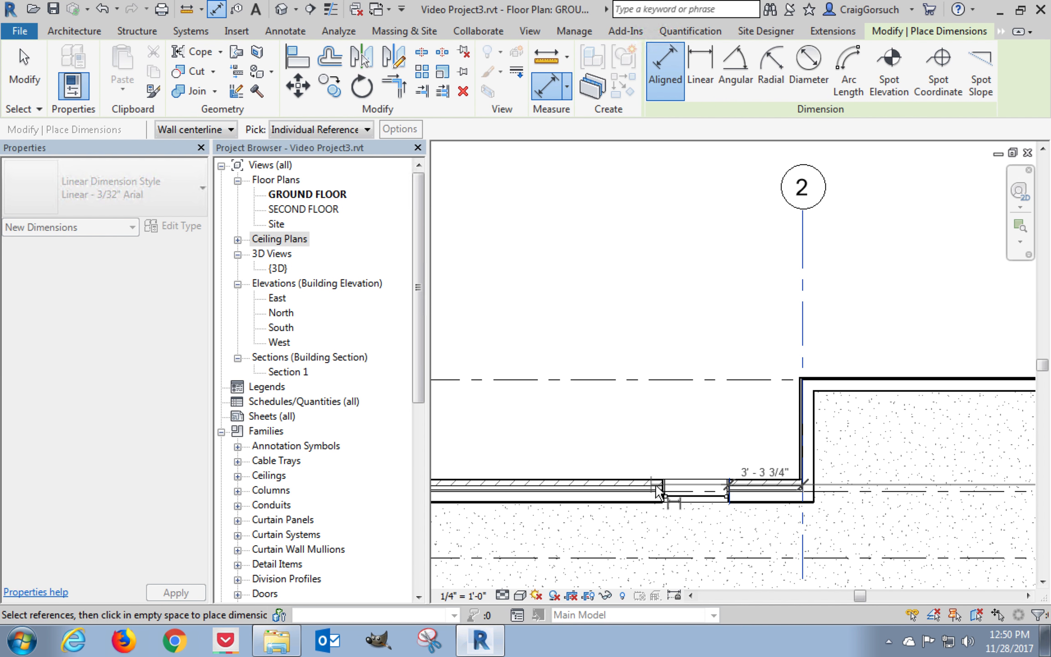
click(661, 491)
middle_drag(749, 443, 826, 431)
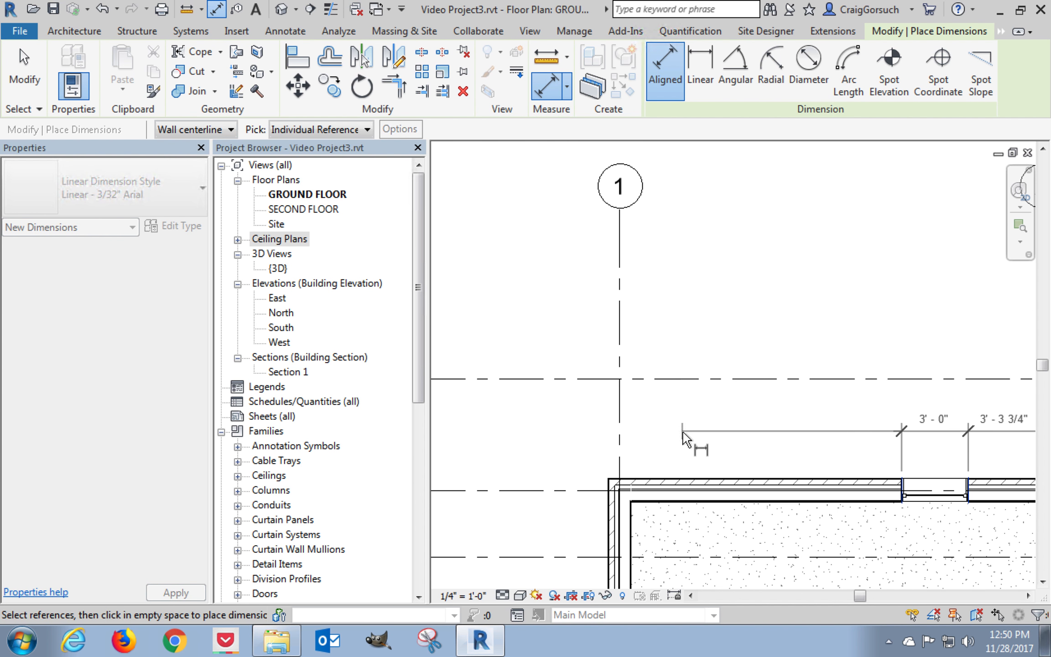
click(619, 352)
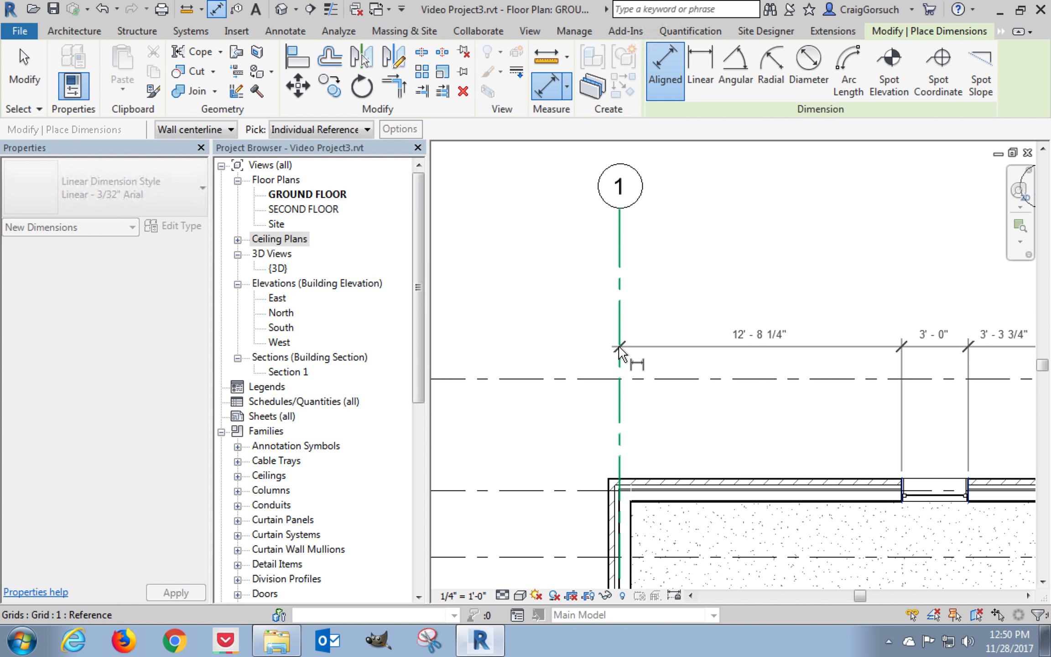
scroll(625, 351, down, 1)
middle_drag(638, 347, 547, 367)
middle_drag(785, 352, 686, 351)
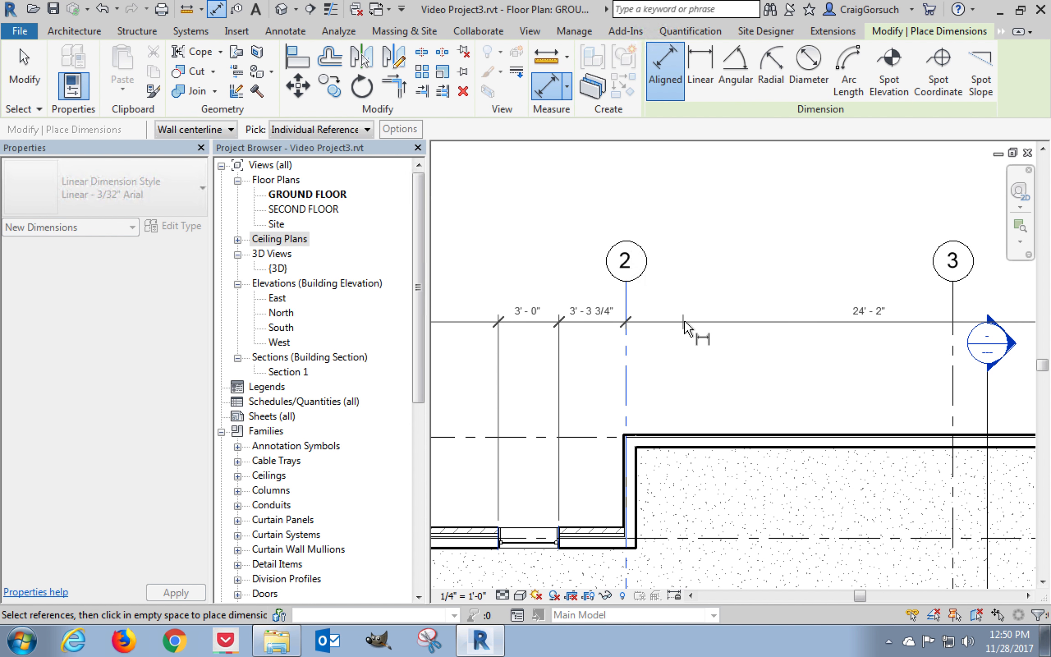
click(694, 324)
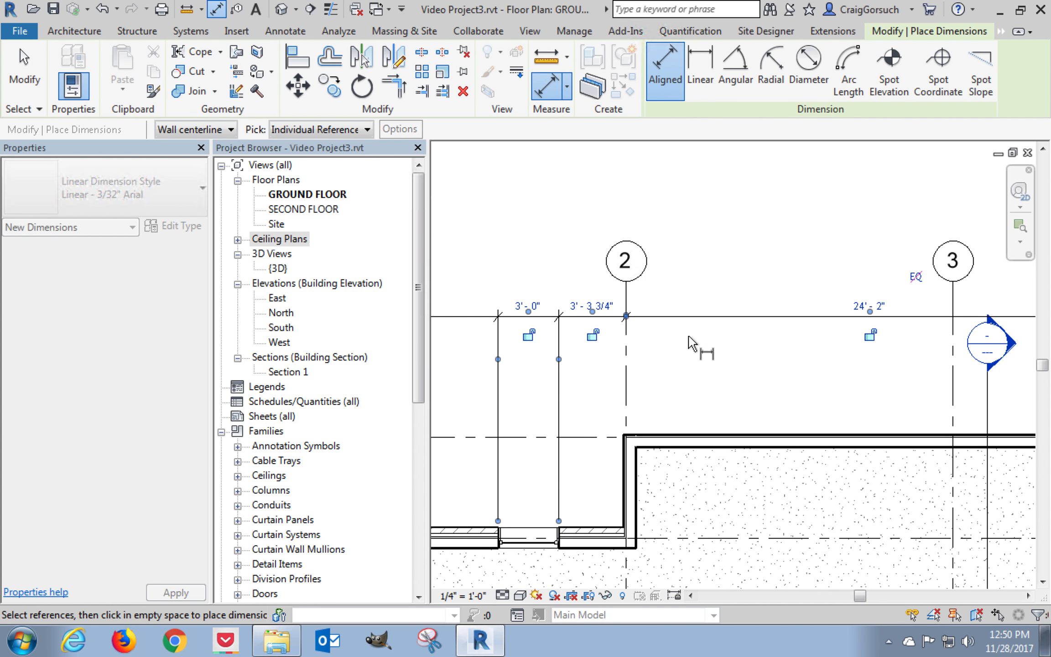
Align the center of the north window between grids 1 and 2 with the center of the westernmost window in the south wall.
middle_drag(779, 331, 880, 267)
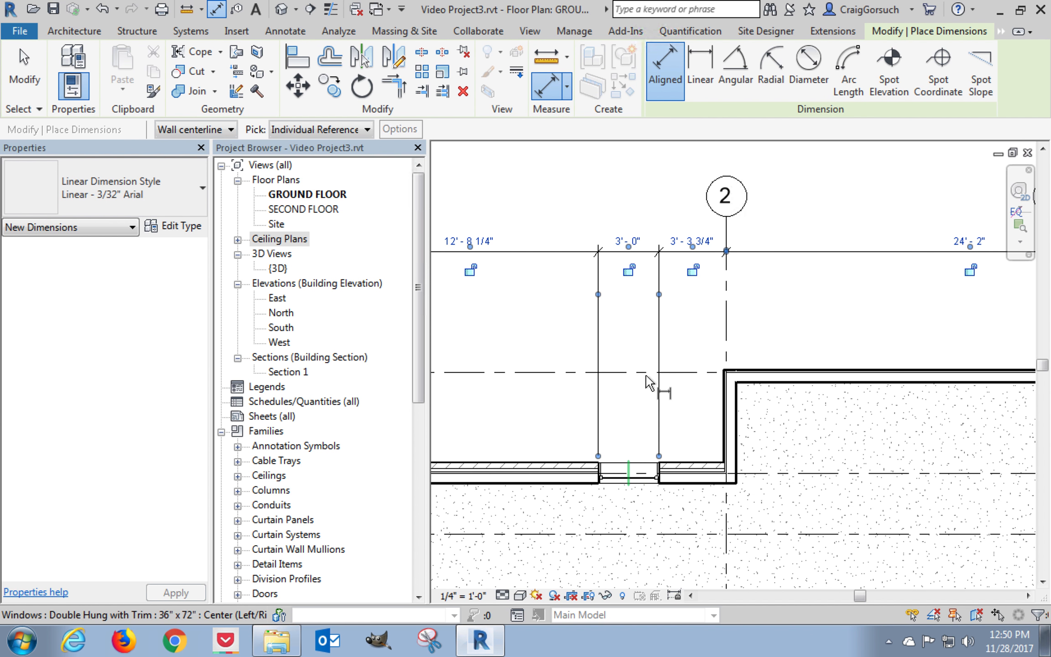
scroll(647, 370, down, 2)
middle_drag(645, 422, 715, 272)
scroll(671, 305, down, 1)
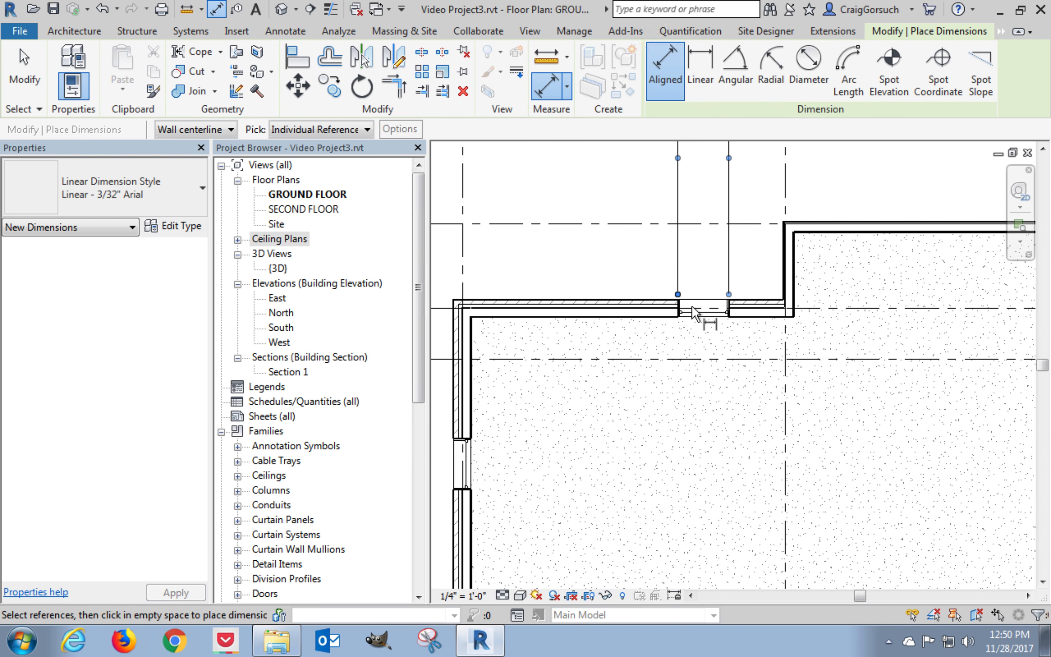
scroll(700, 310, down, 2)
scroll(699, 310, down, 1)
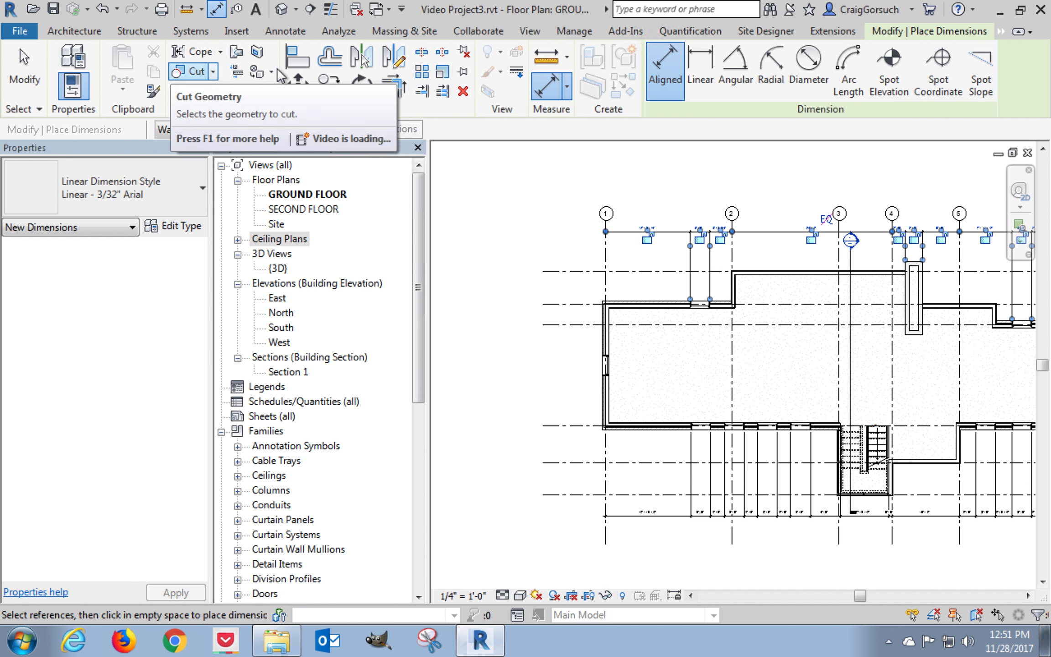
click(296, 66)
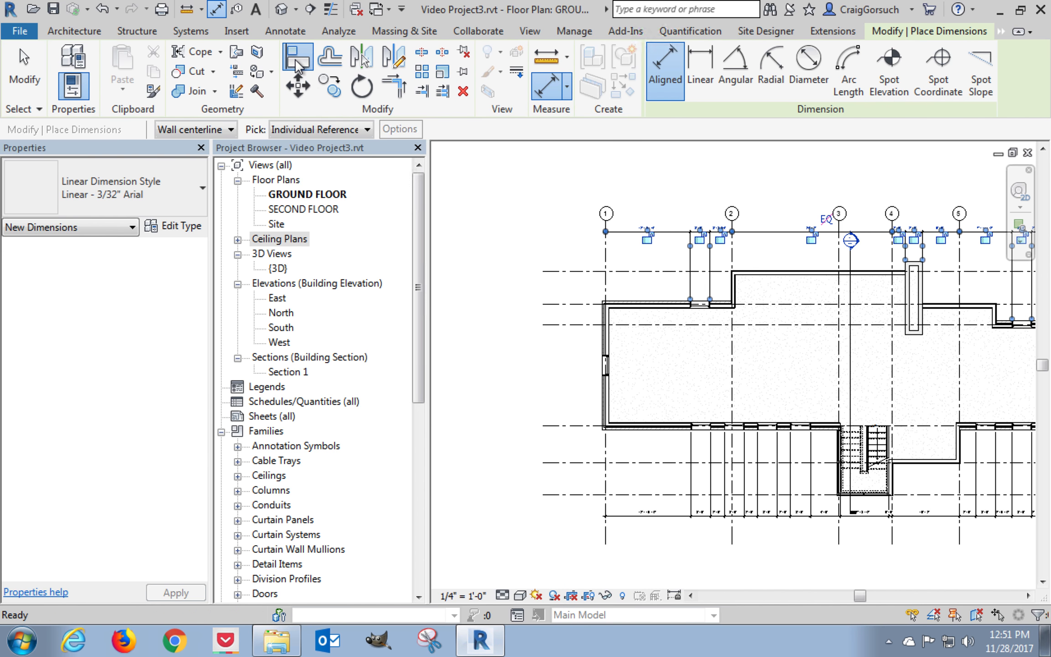
scroll(709, 401, up, 2)
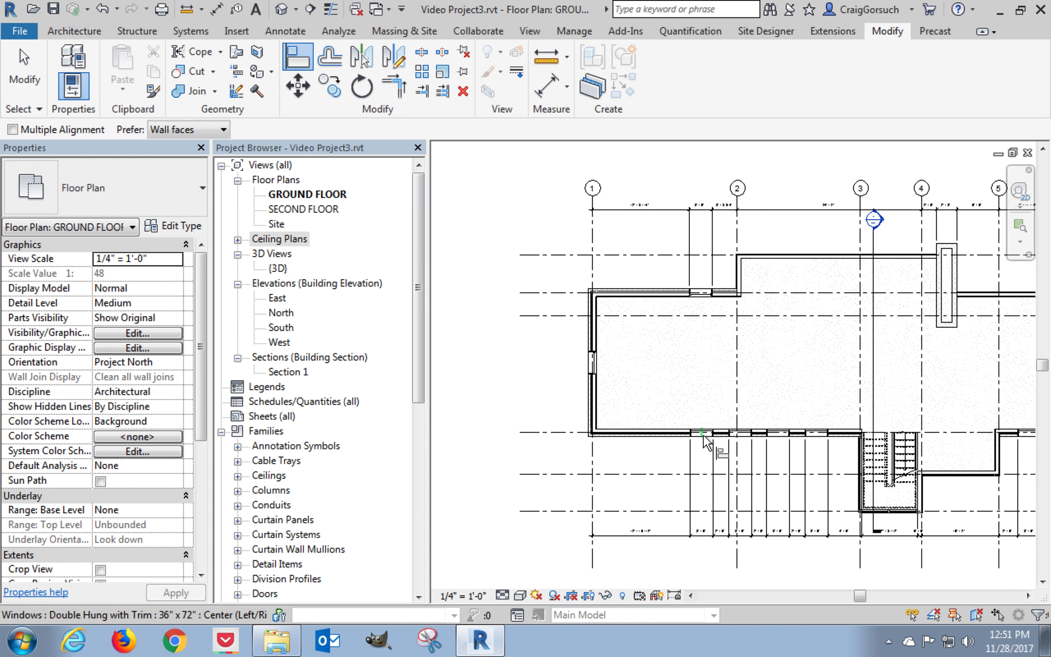
scroll(705, 442, up, 4)
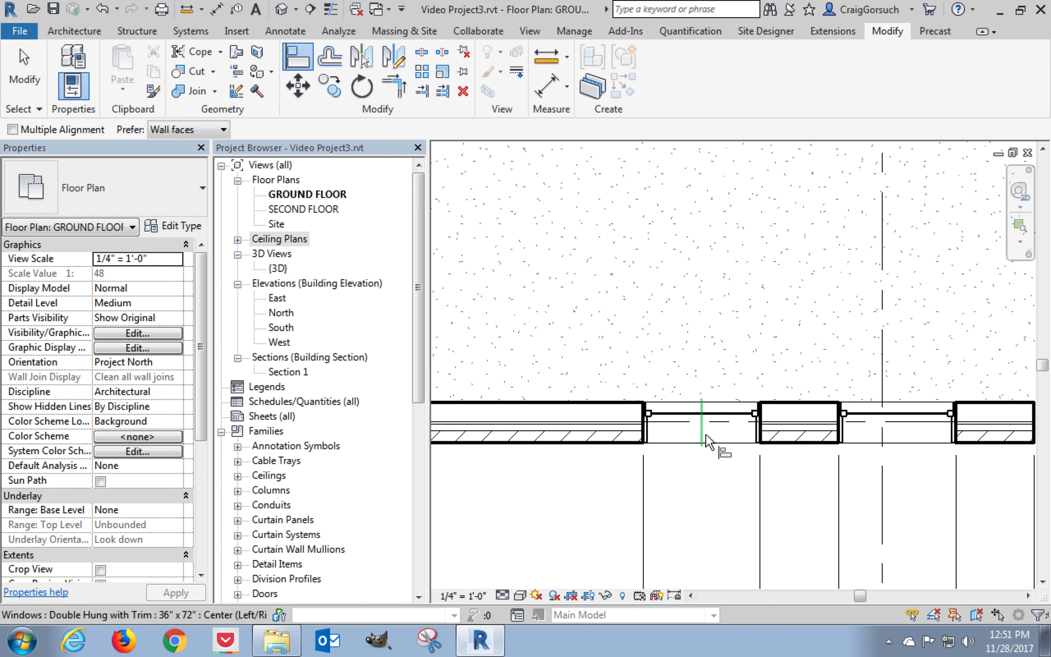
scroll(705, 441, down, 3)
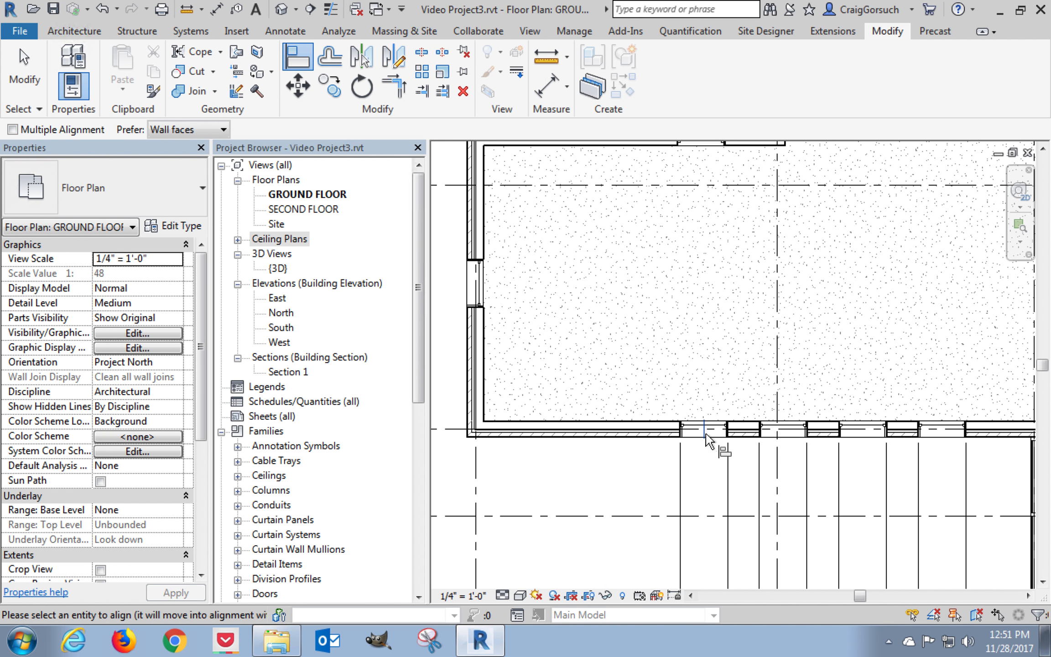
middle_drag(725, 235, 720, 323)
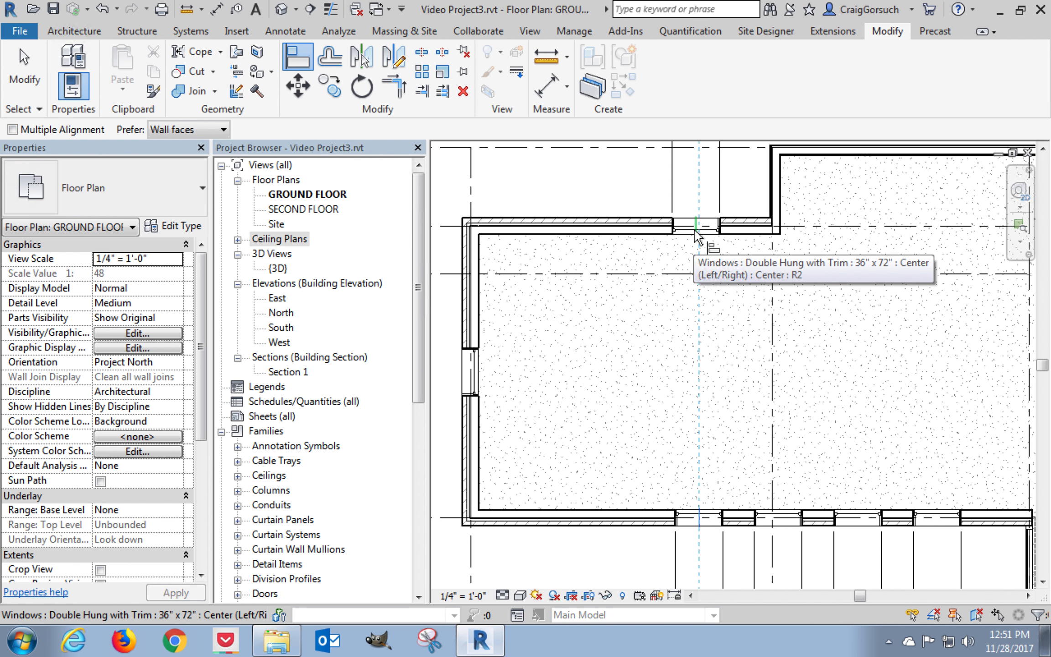
click(696, 229)
Add an aligned dimension string outside the west wall from grid B to grid D, including both edges of the window.
middle_drag(642, 356, 585, 498)
middle_drag(666, 285, 667, 287)
middle_drag(533, 488, 587, 269)
middle_drag(574, 545, 598, 364)
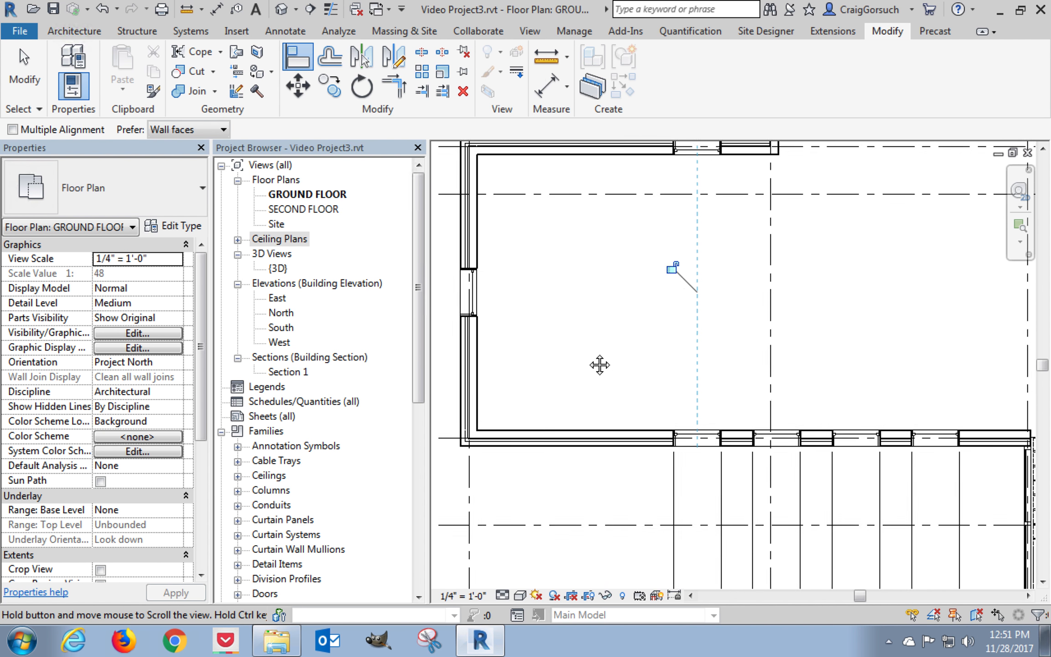
scroll(588, 535, down, 2)
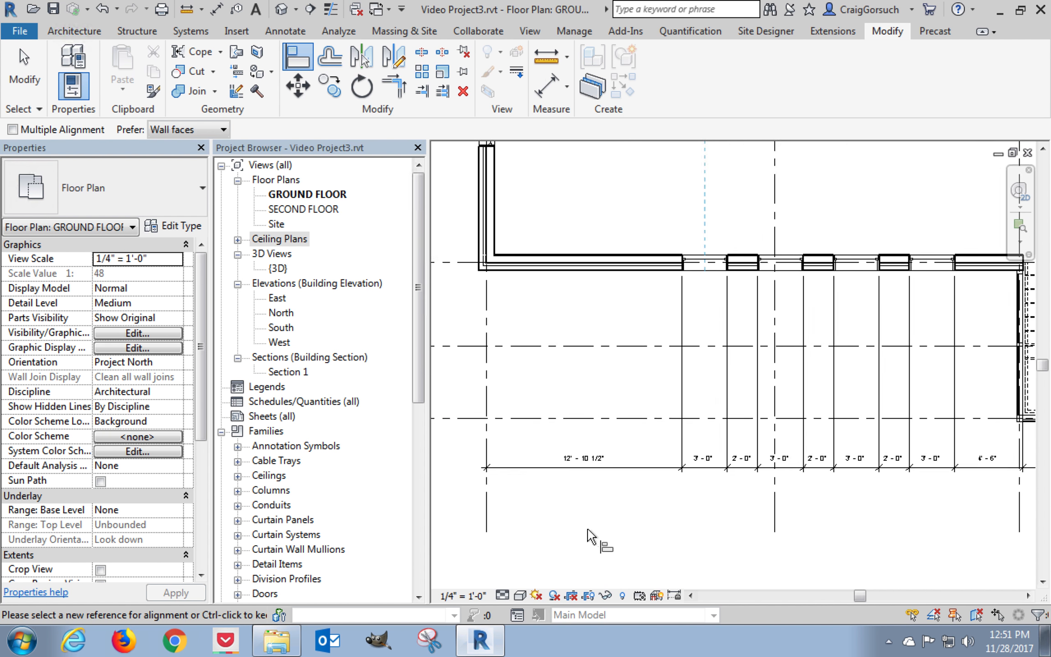
middle_drag(603, 386, 612, 497)
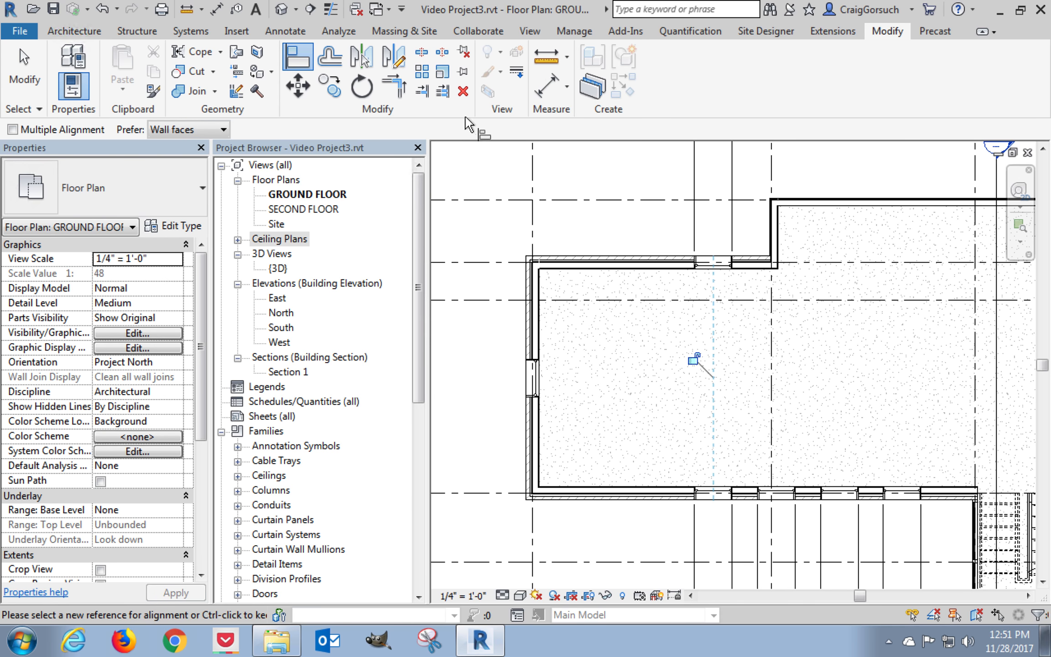
click(547, 86)
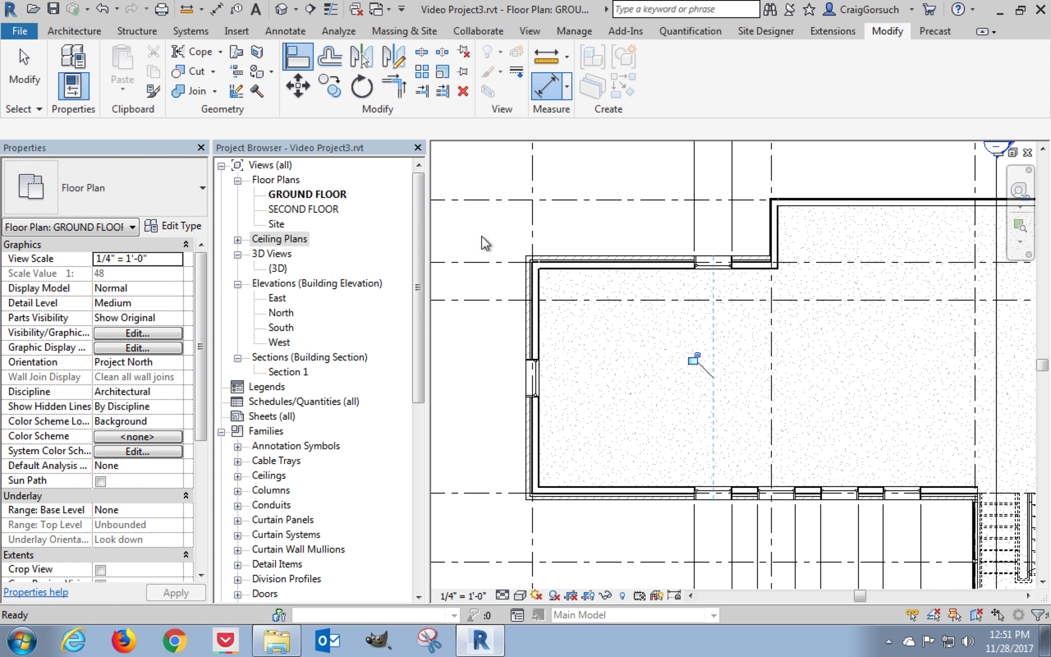
click(505, 264)
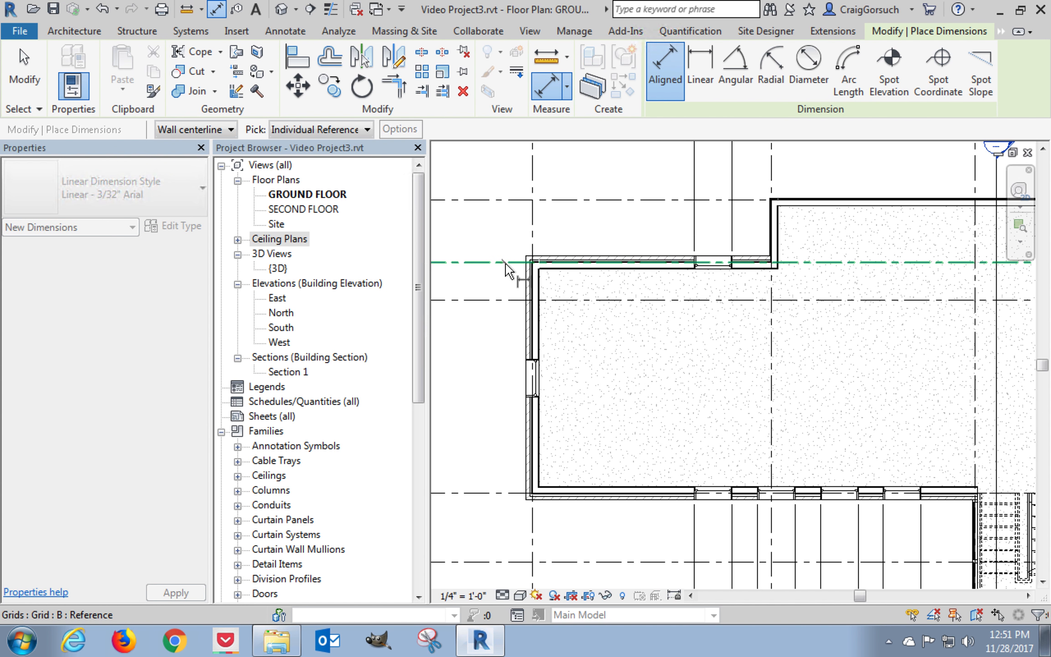
click(531, 360)
click(531, 396)
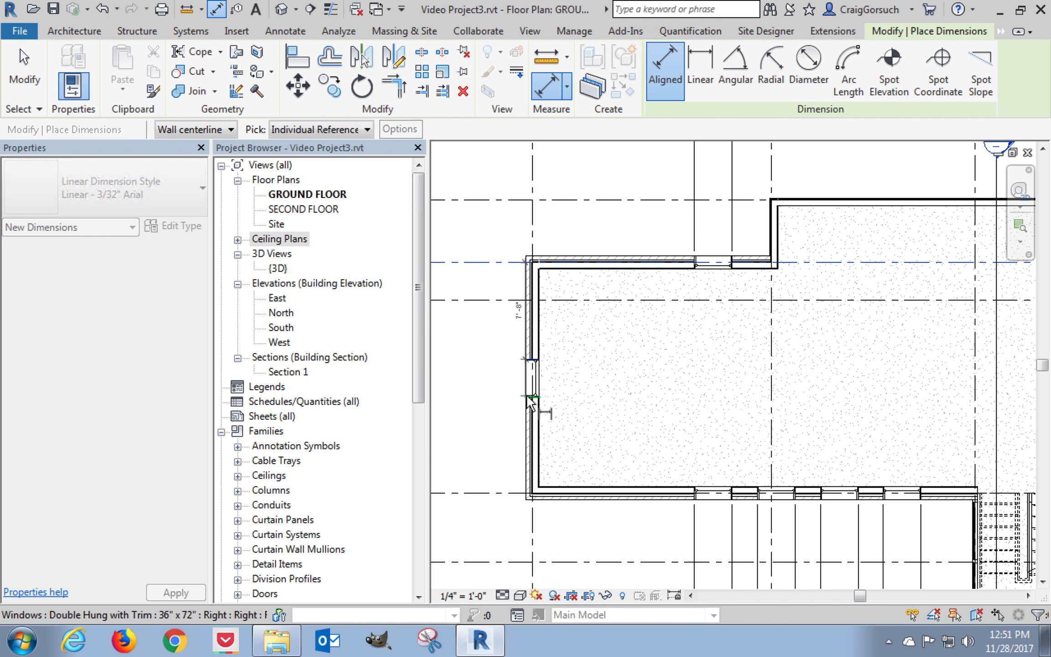
click(498, 492)
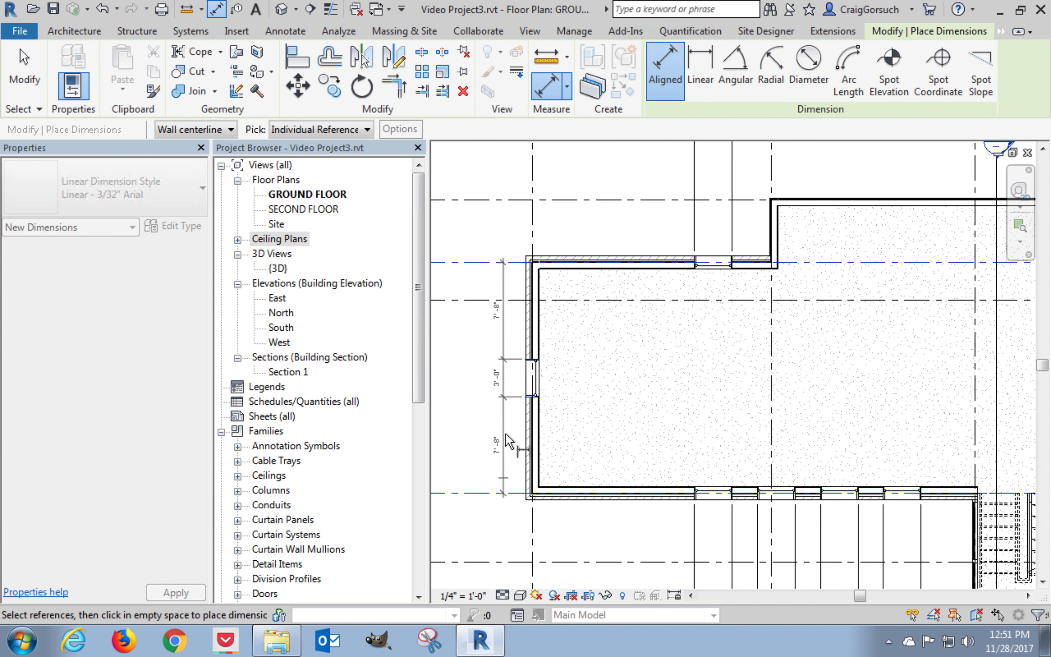
middle_drag(493, 440, 566, 438)
click(564, 433)
scroll(565, 431, up, 2)
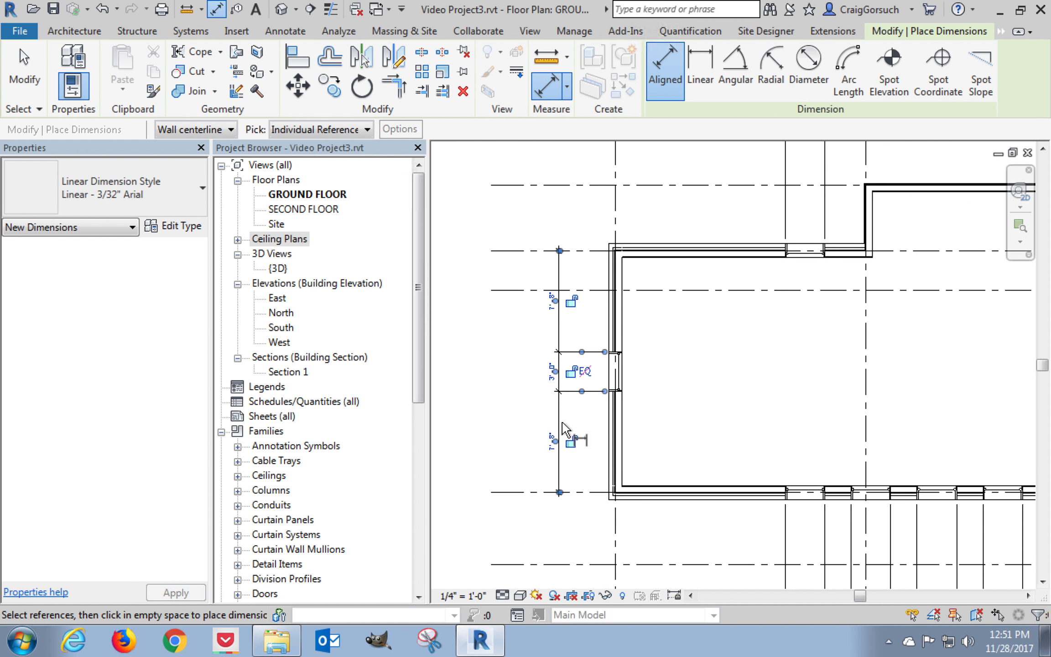
scroll(564, 430, up, 2)
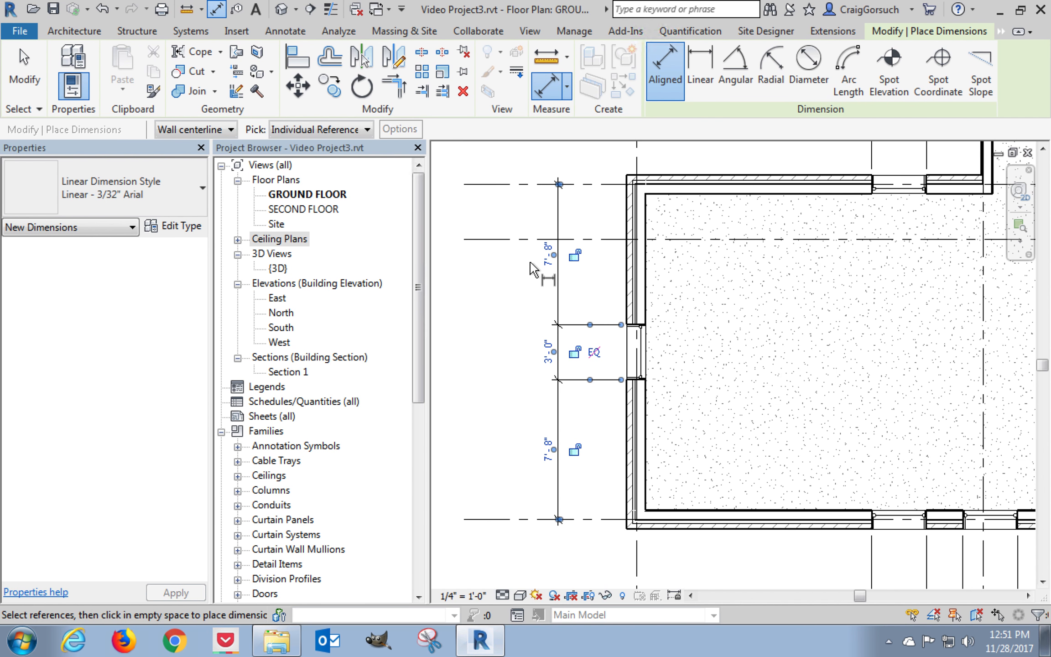
key(Escape)
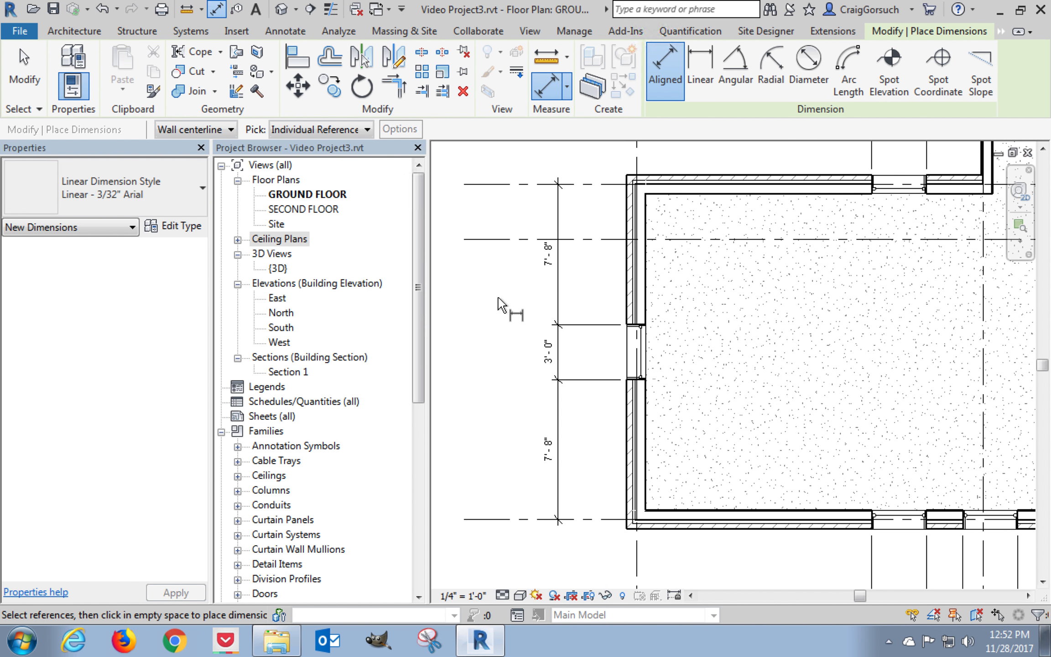
scroll(498, 303, down, 6)
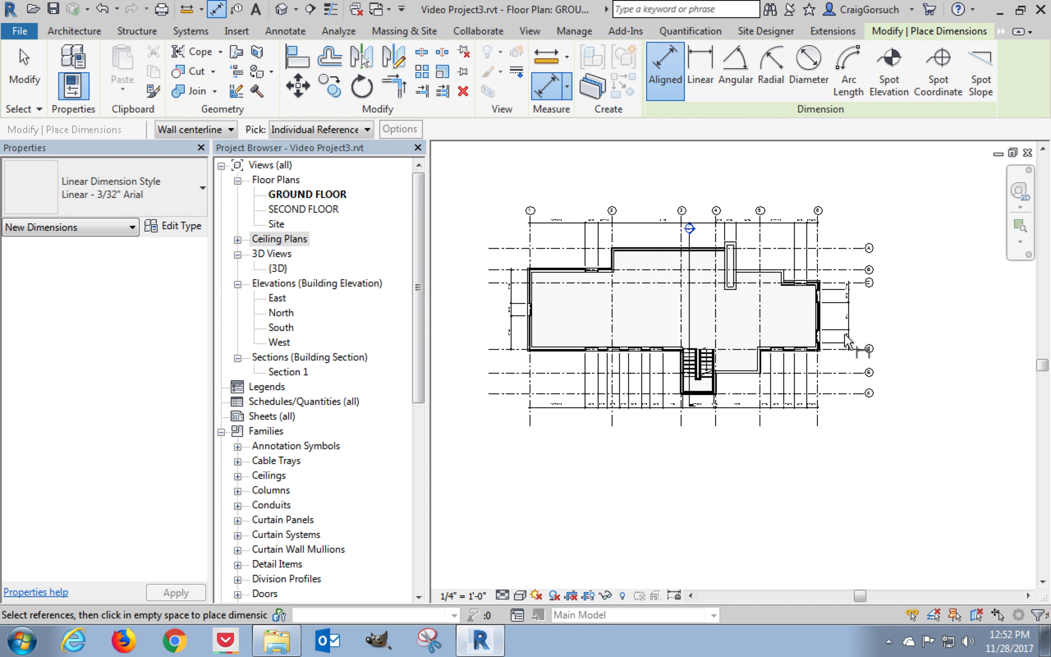
scroll(846, 331, up, 2)
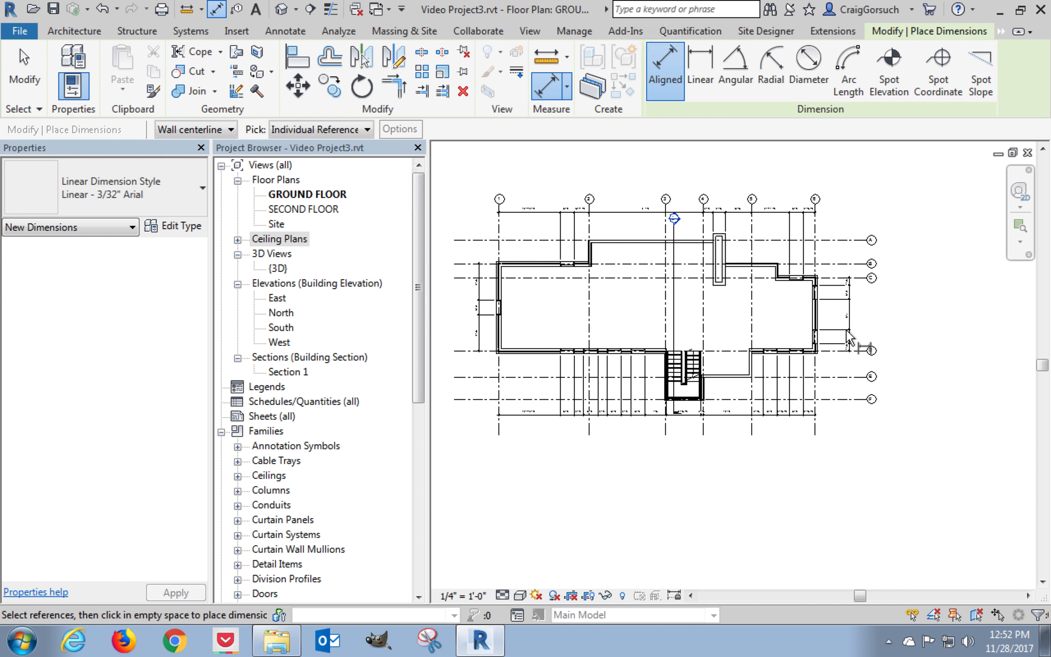
middle_drag(754, 473, 819, 493)
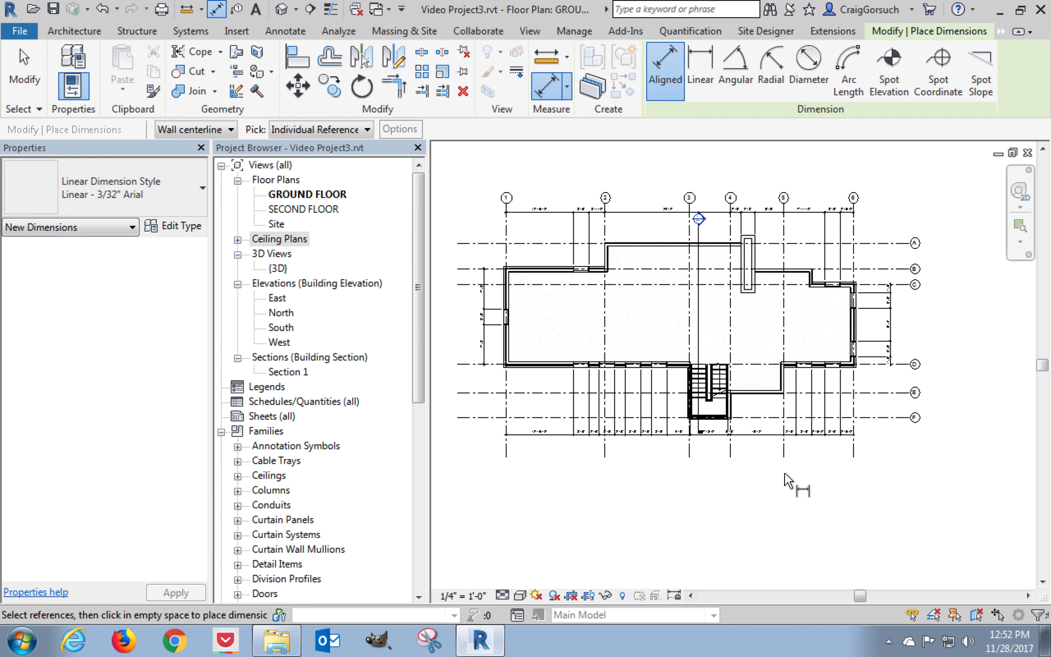